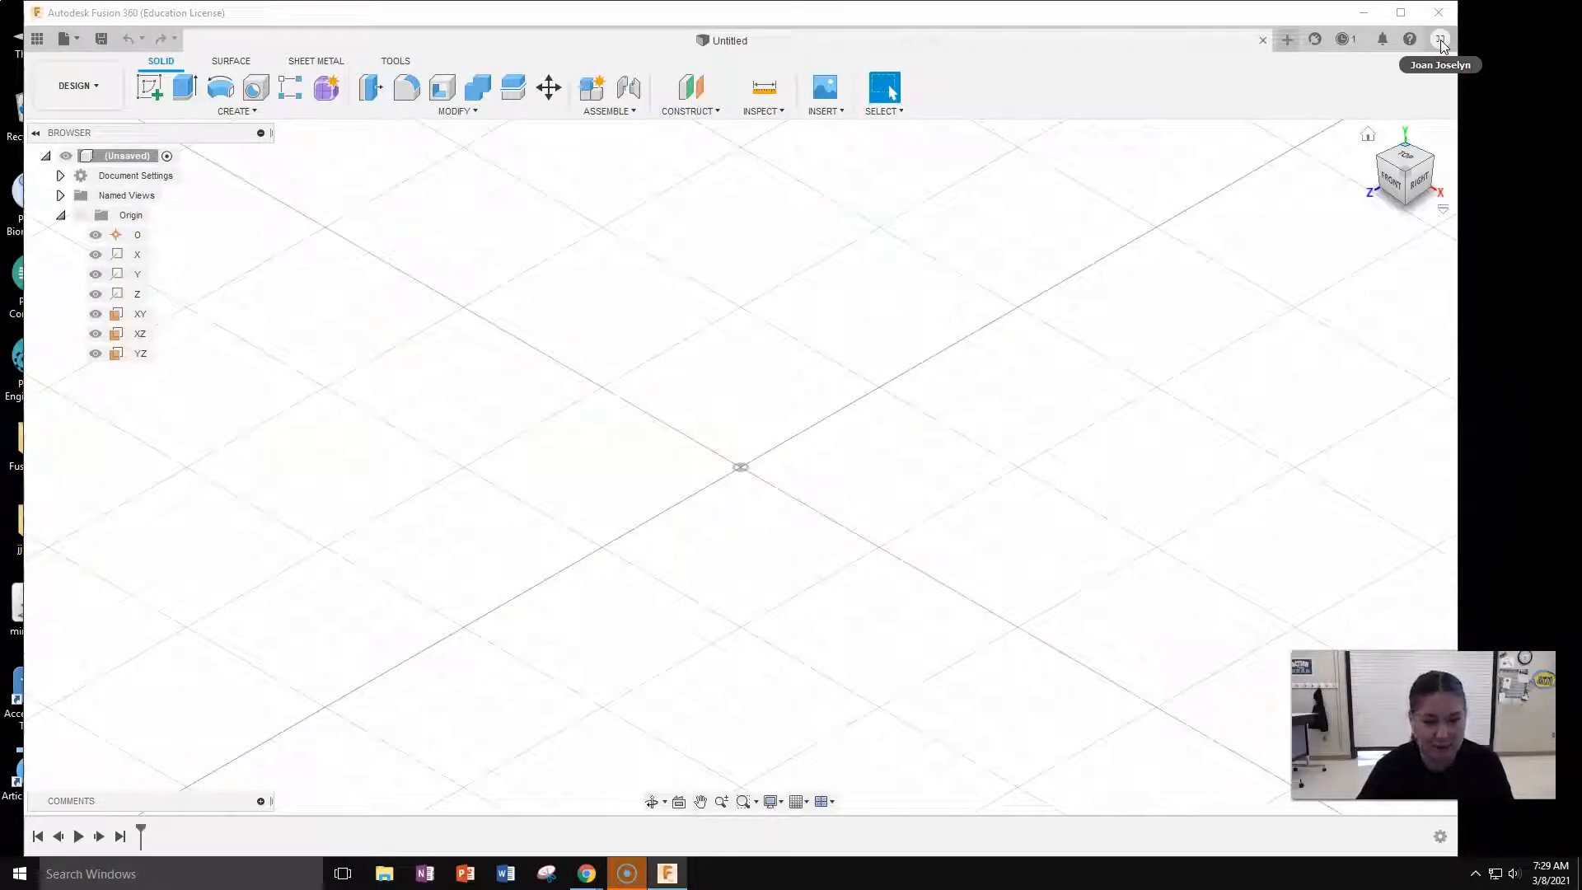
click(1437, 43)
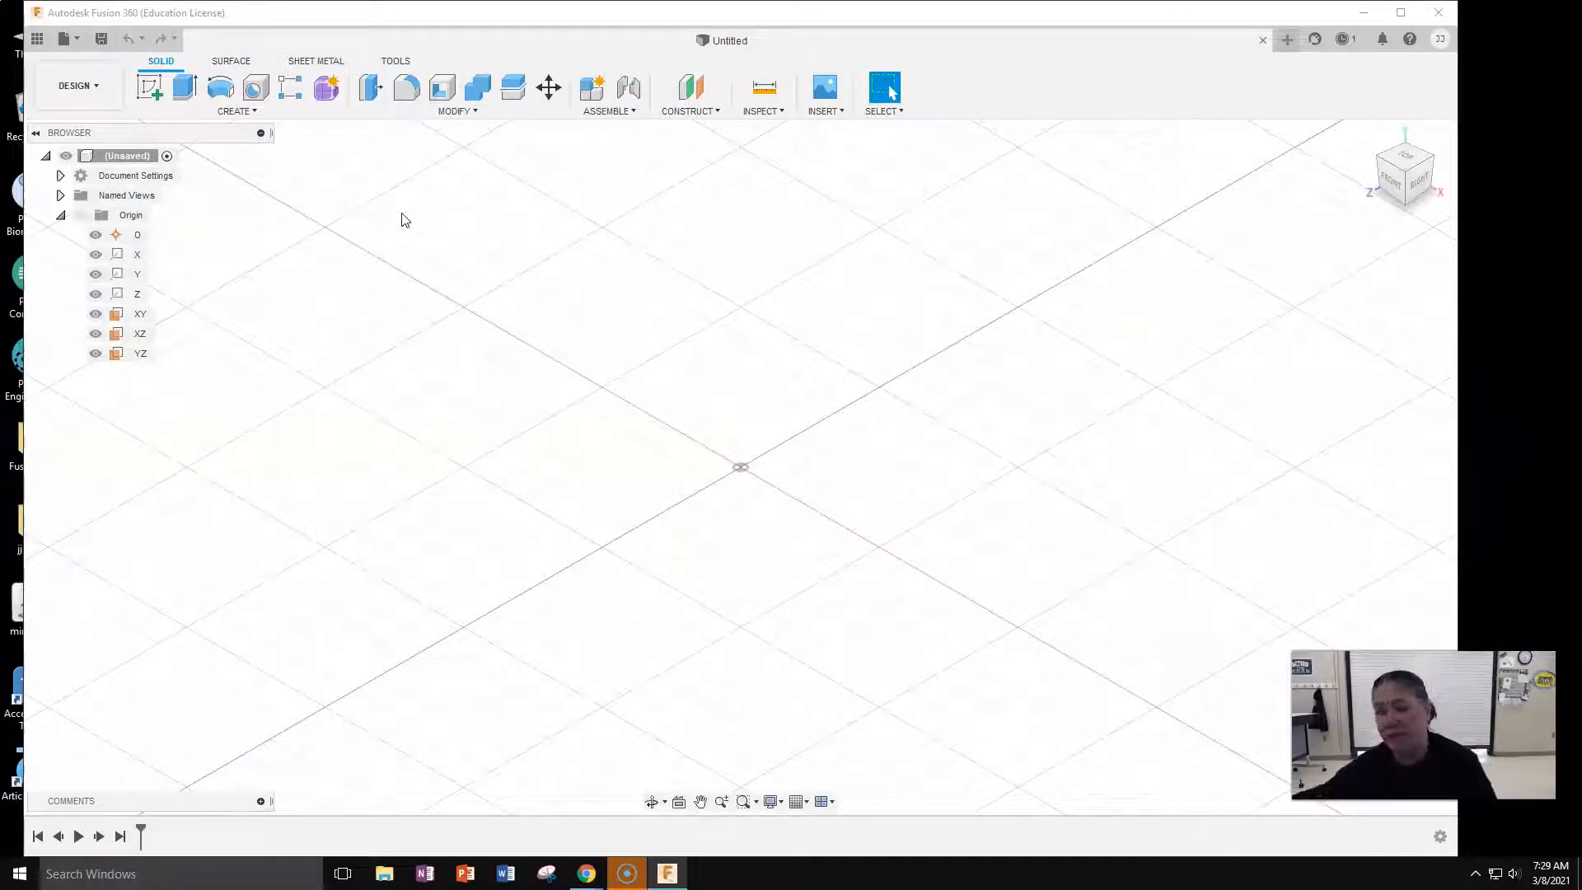
scroll(402, 214, down, 1)
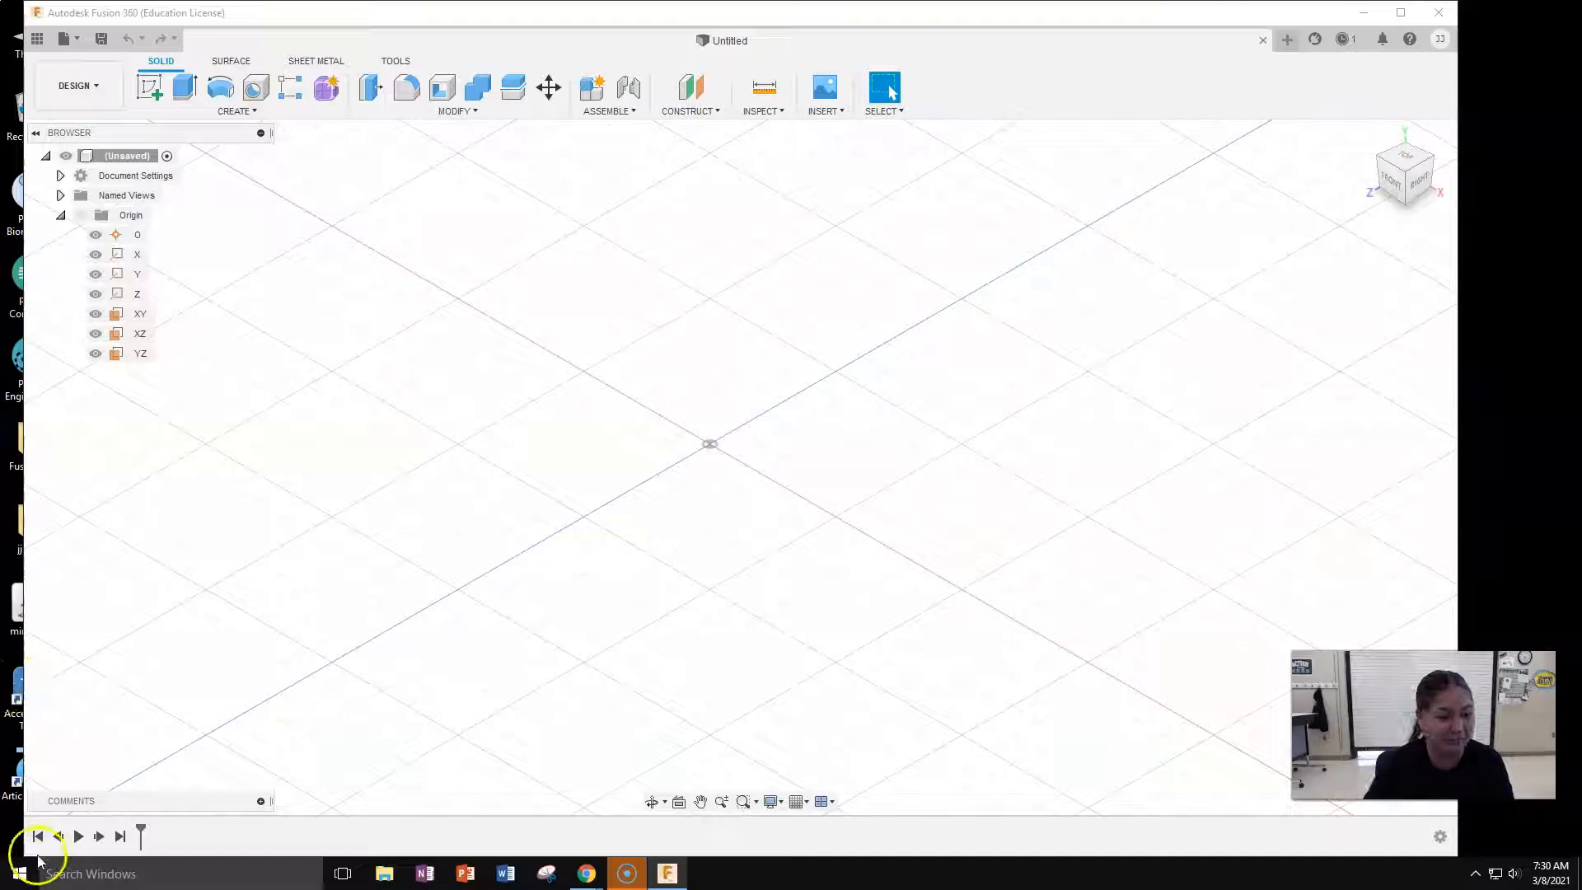
click(82, 41)
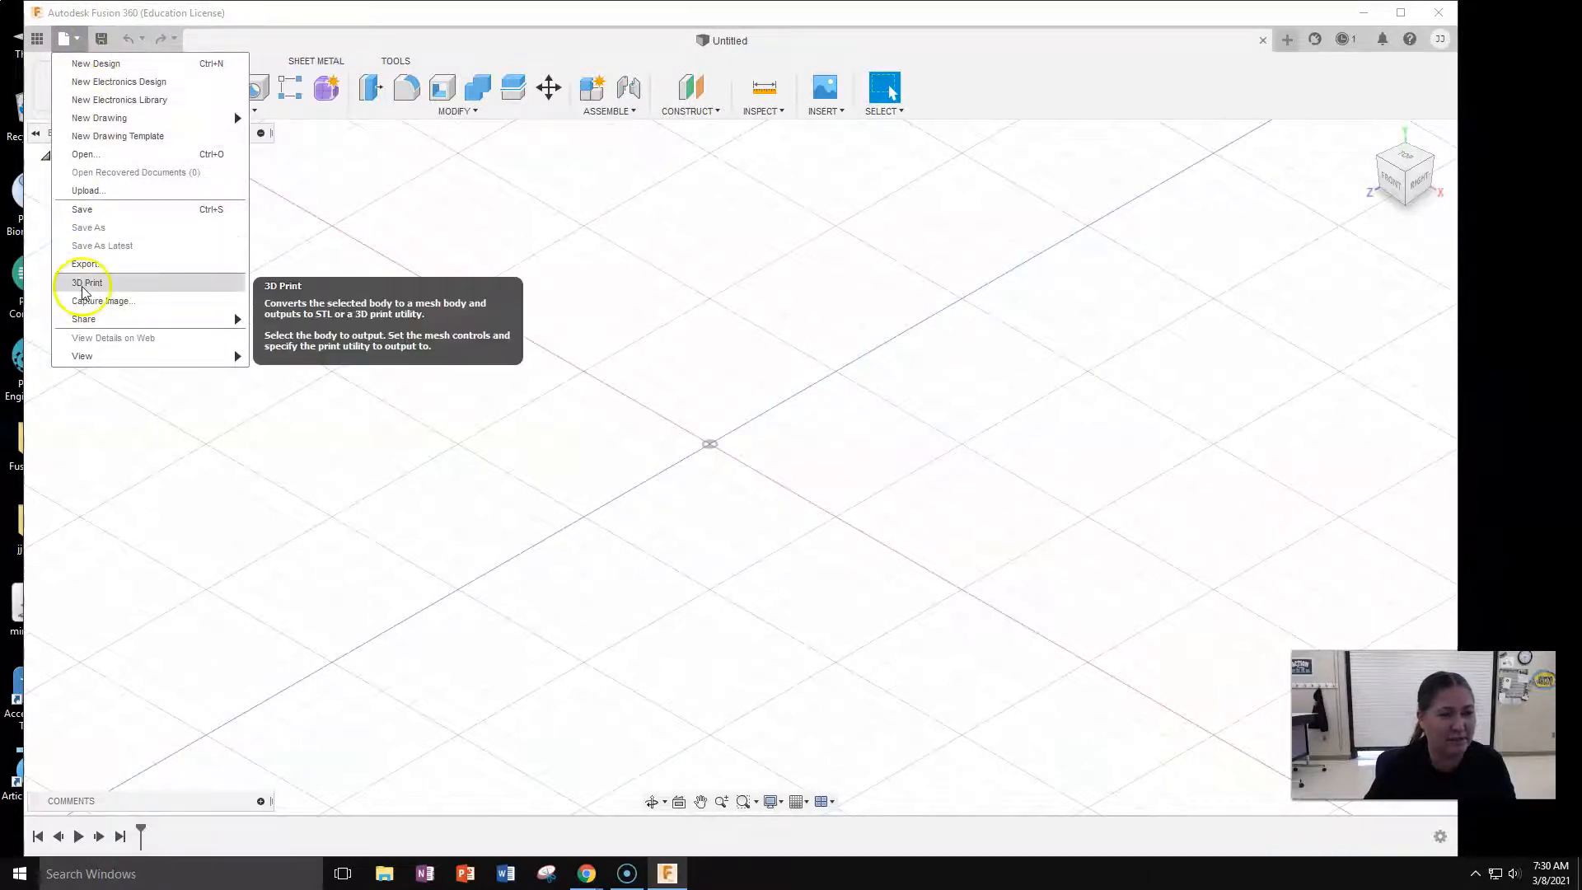
click(201, 38)
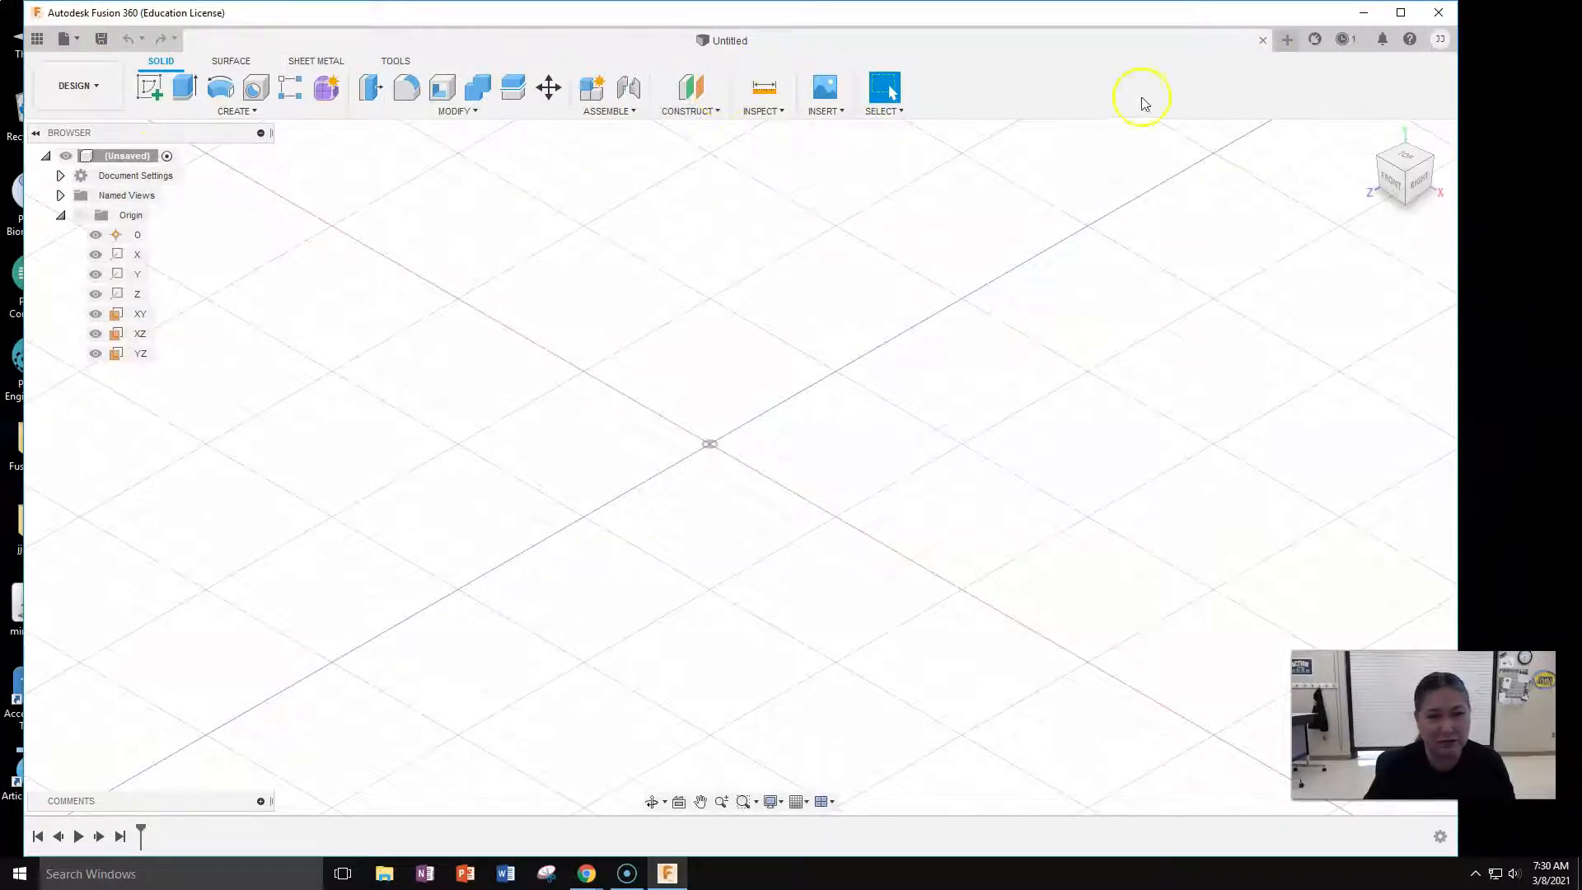
Look through the available workspaces: Design, Render, Animation, Simulation, Manufacture and Drawing.
click(94, 87)
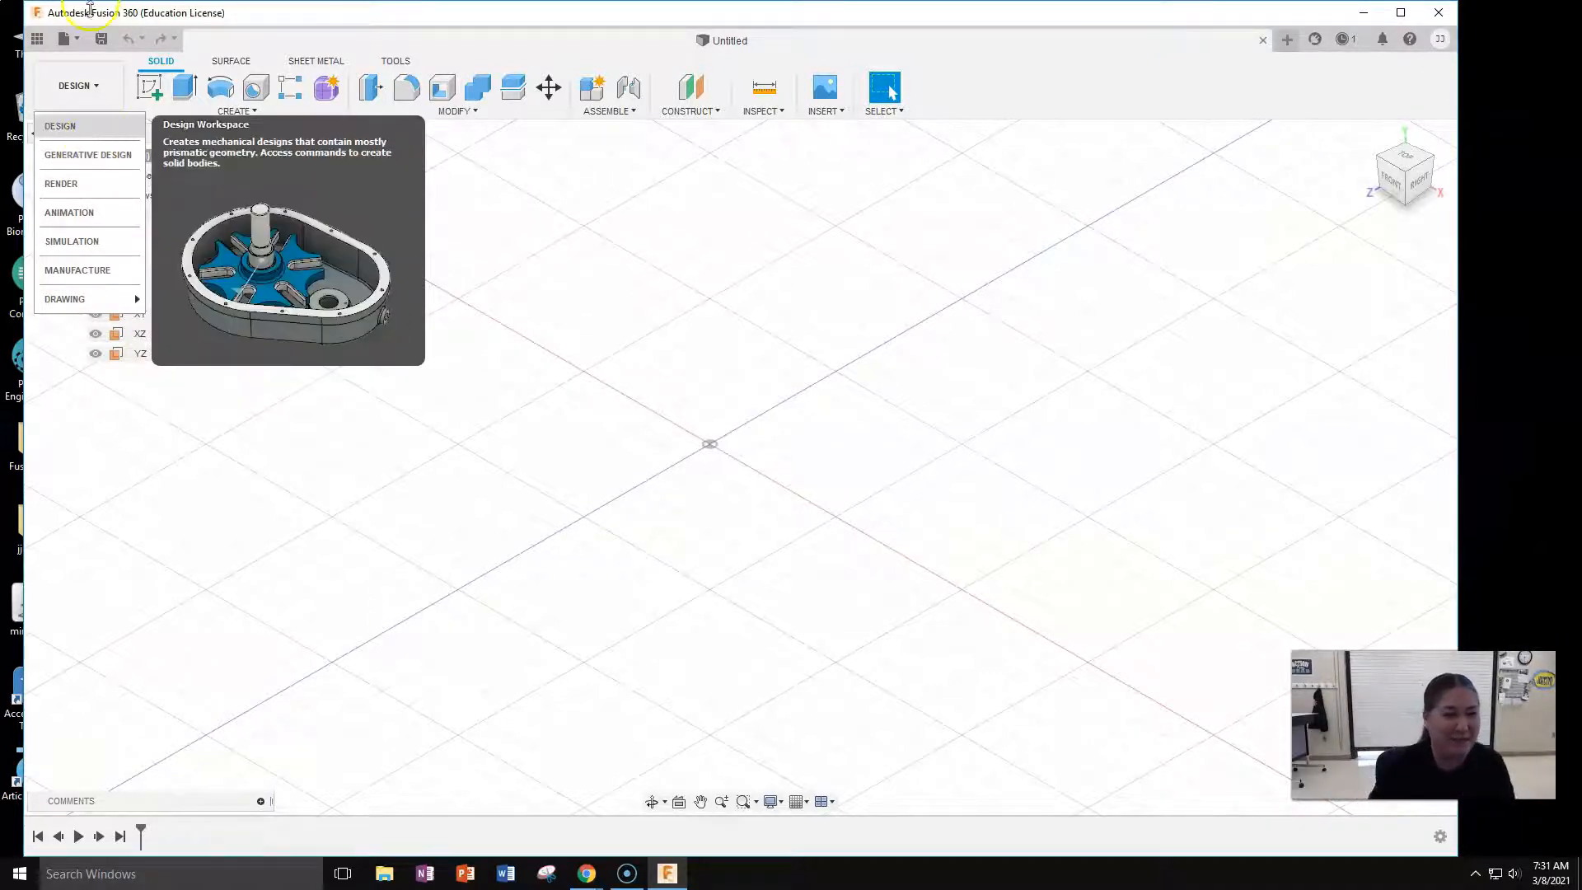
click(83, 192)
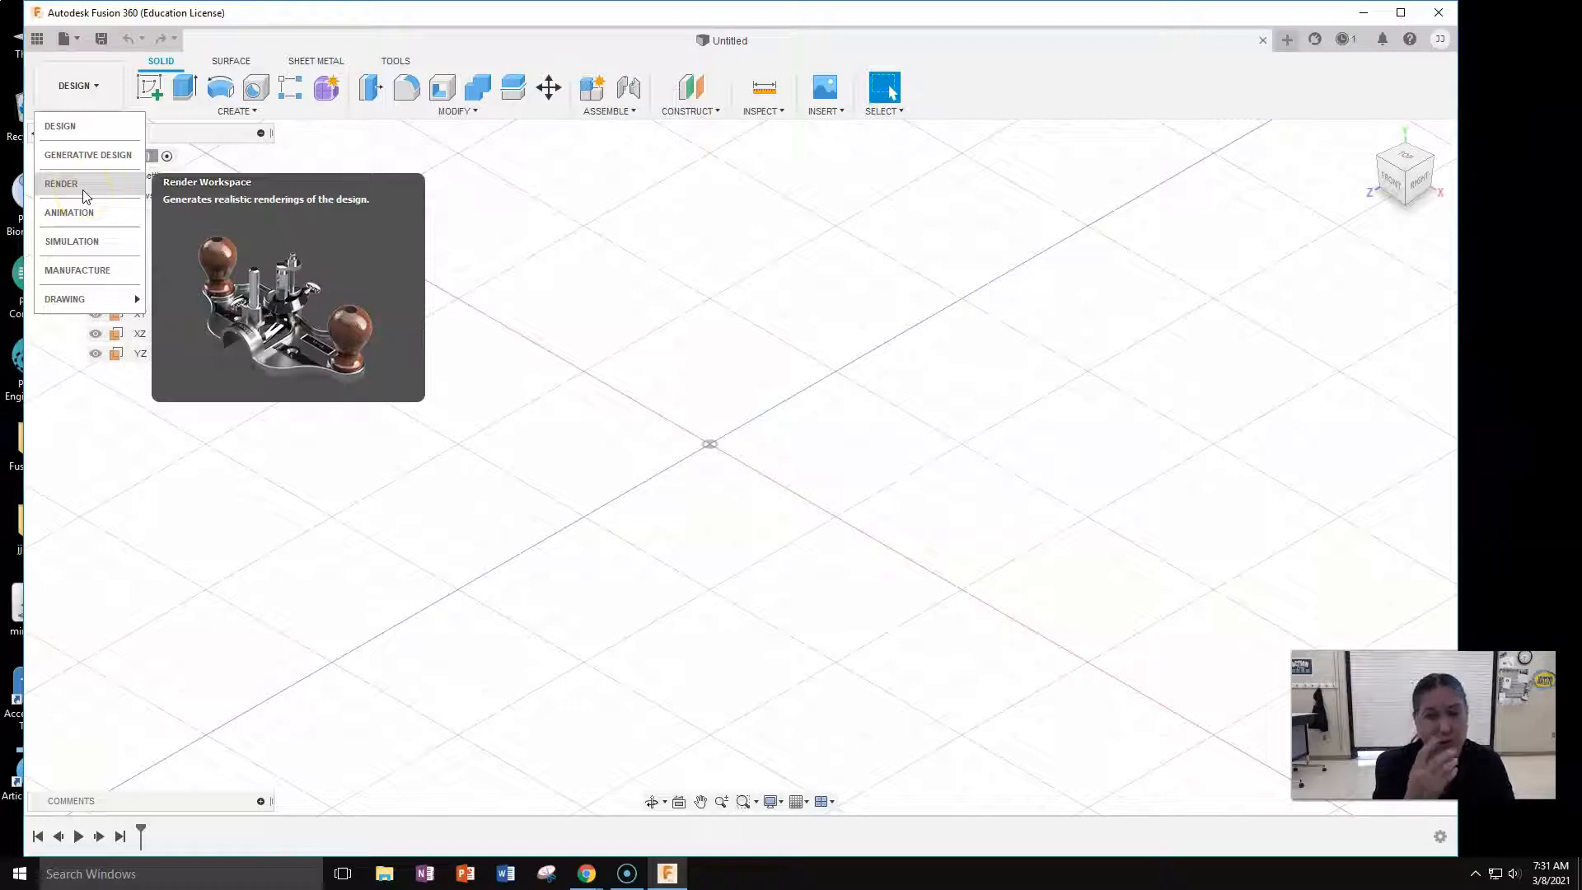
click(100, 222)
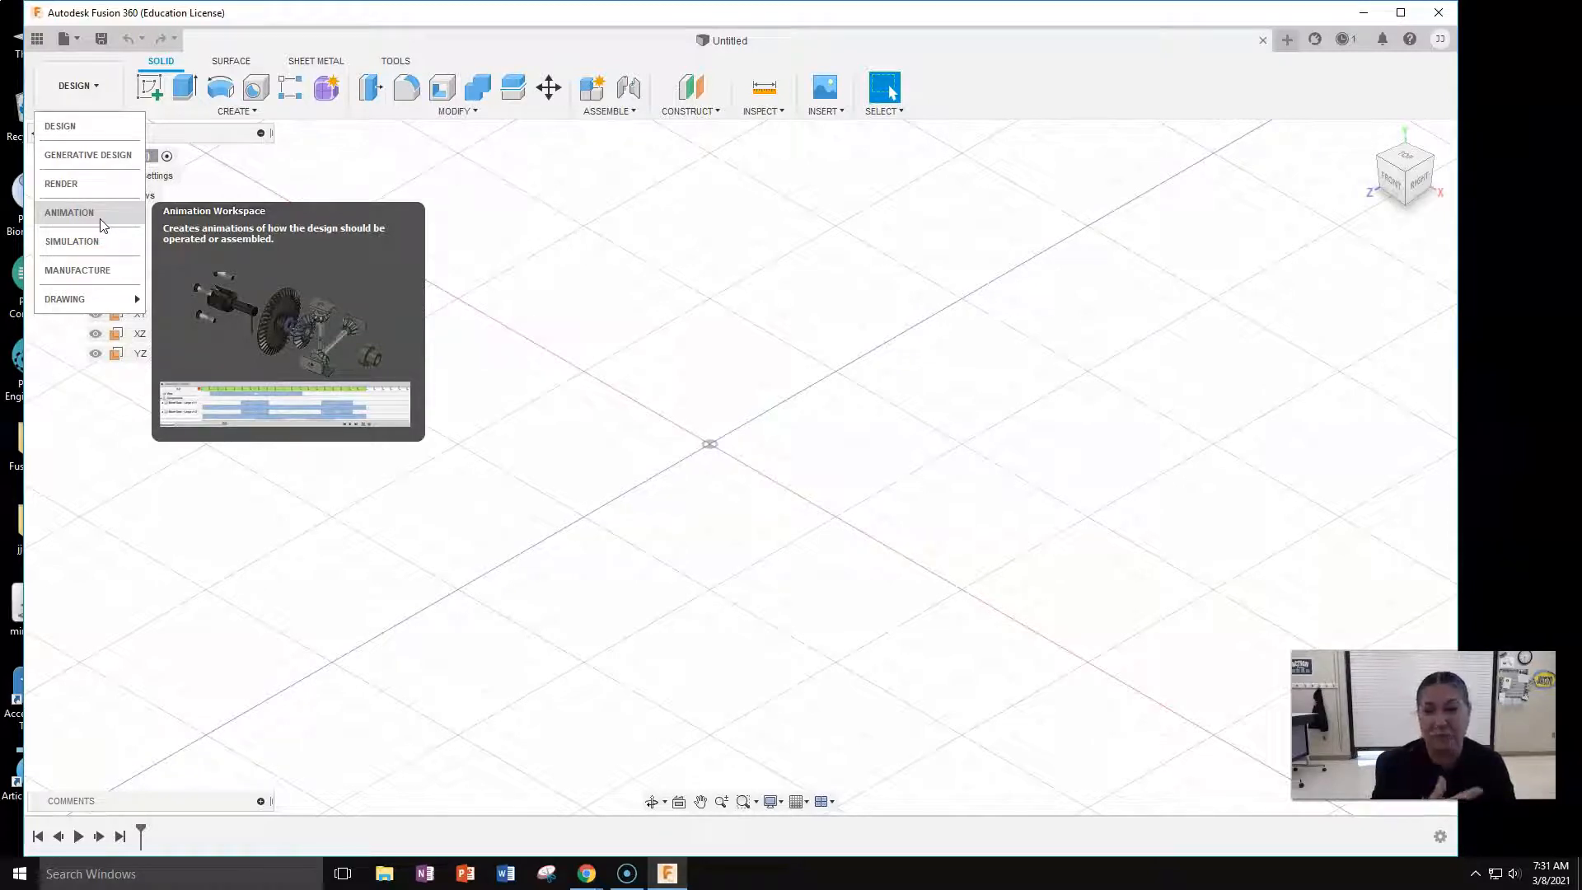
click(94, 238)
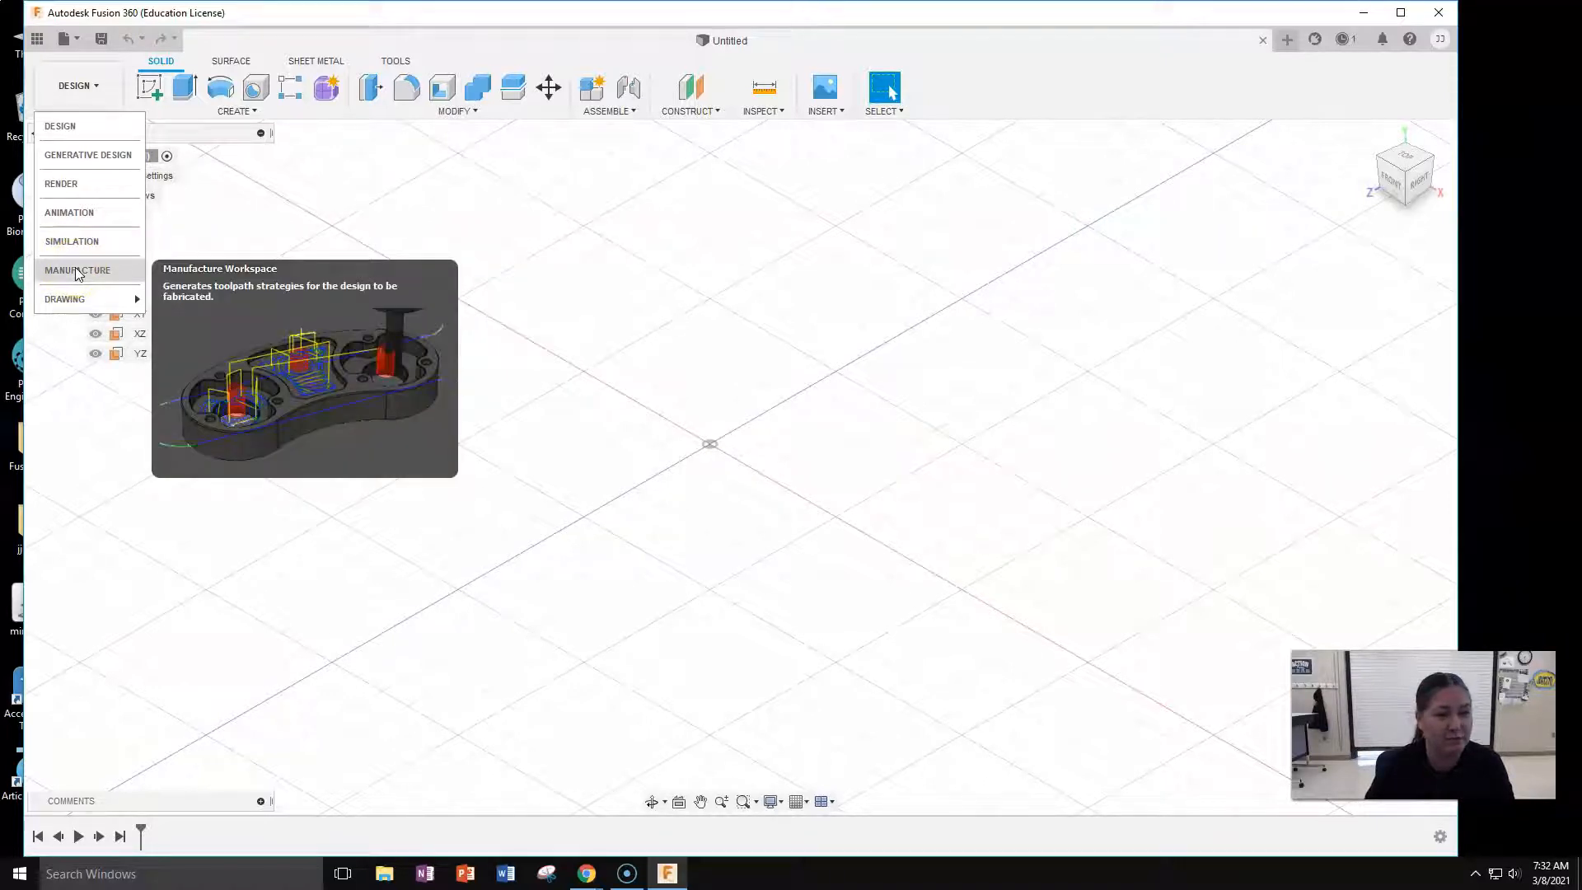
click(75, 277)
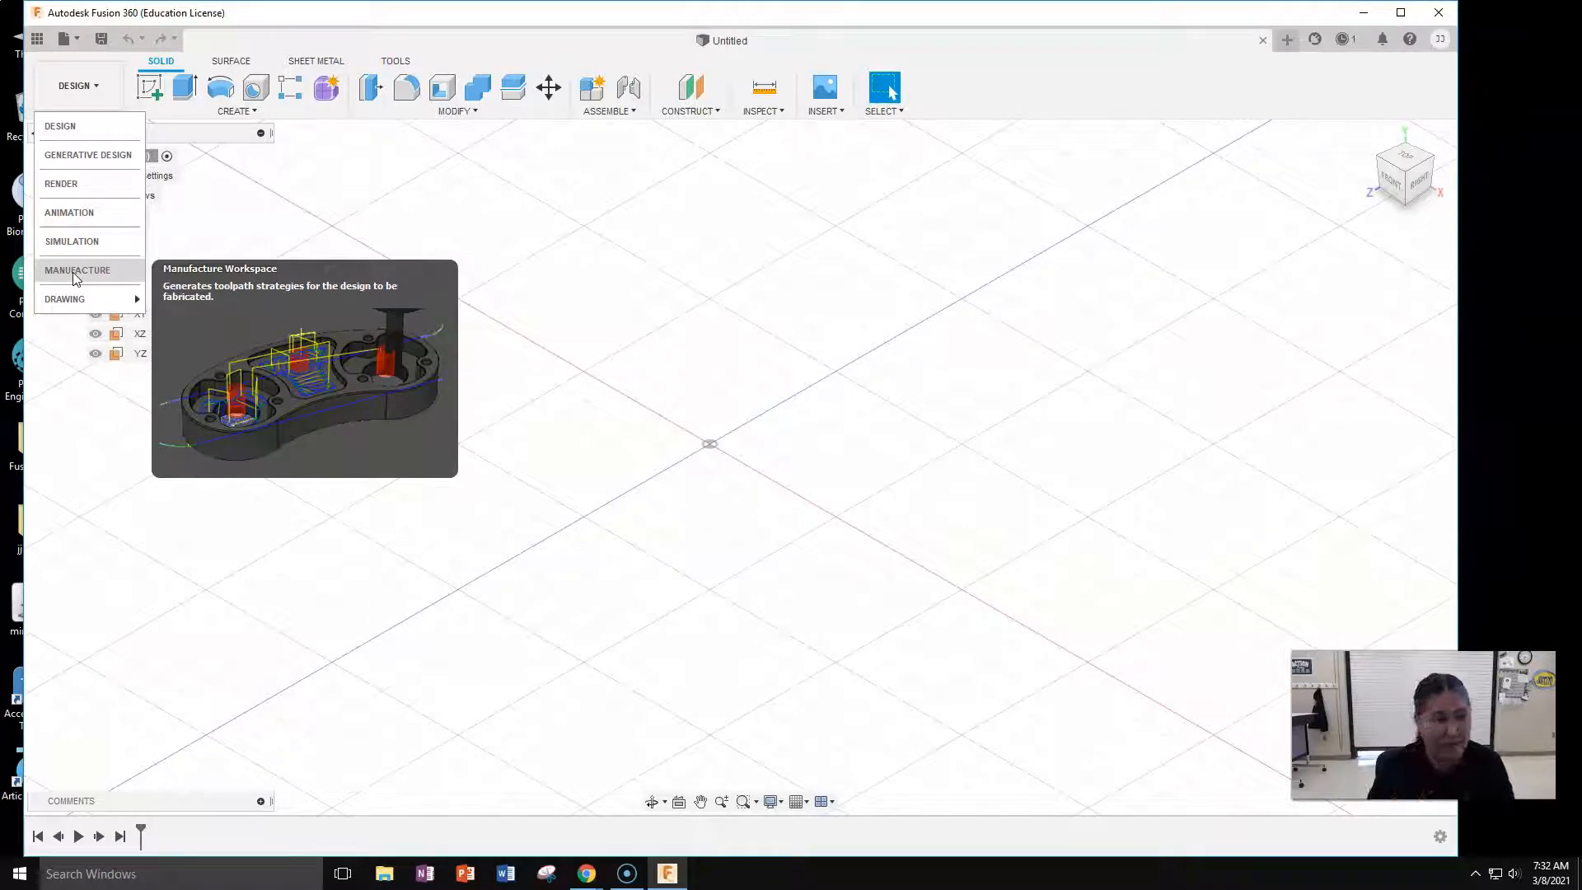
click(86, 305)
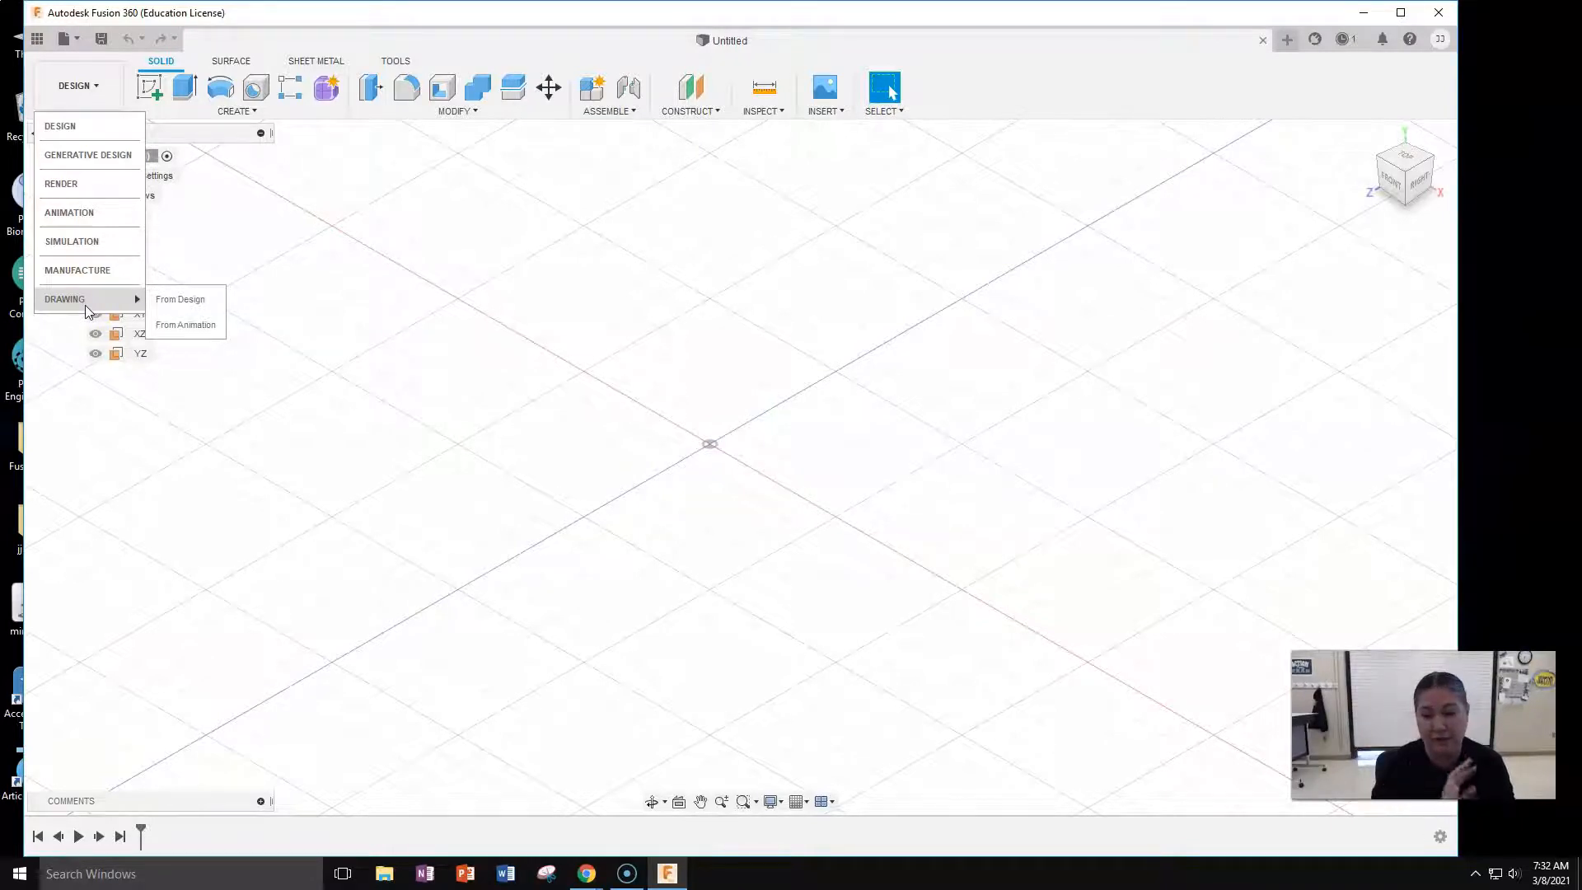
click(500, 187)
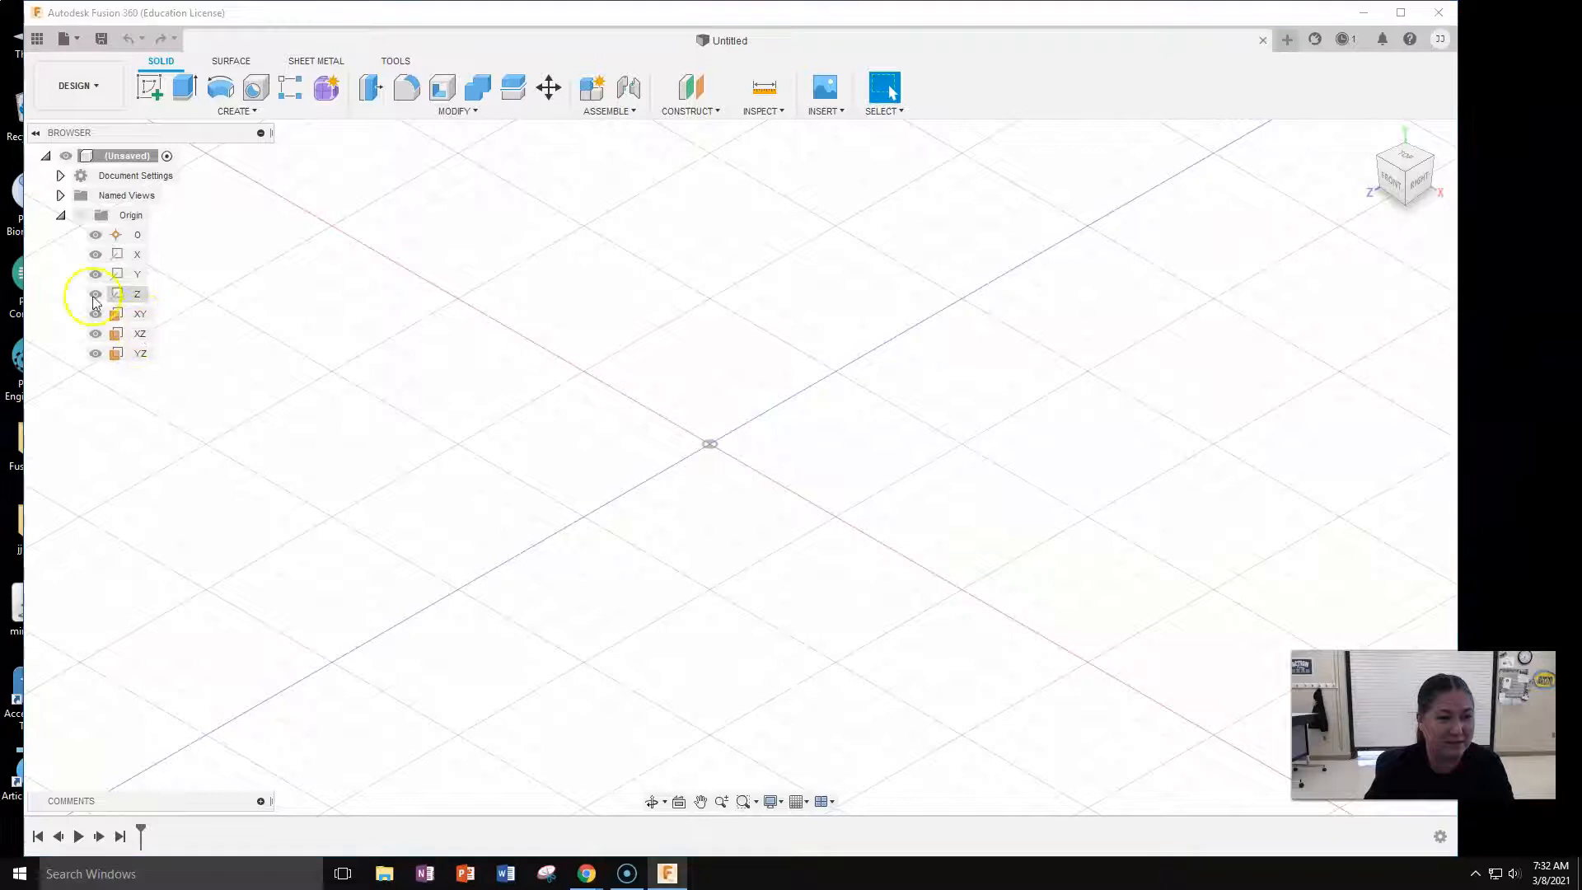
Highlight the origin's X, Y and Z axes and the XY, XZ and YZ planes one by one to examine their orientation.
click(138, 295)
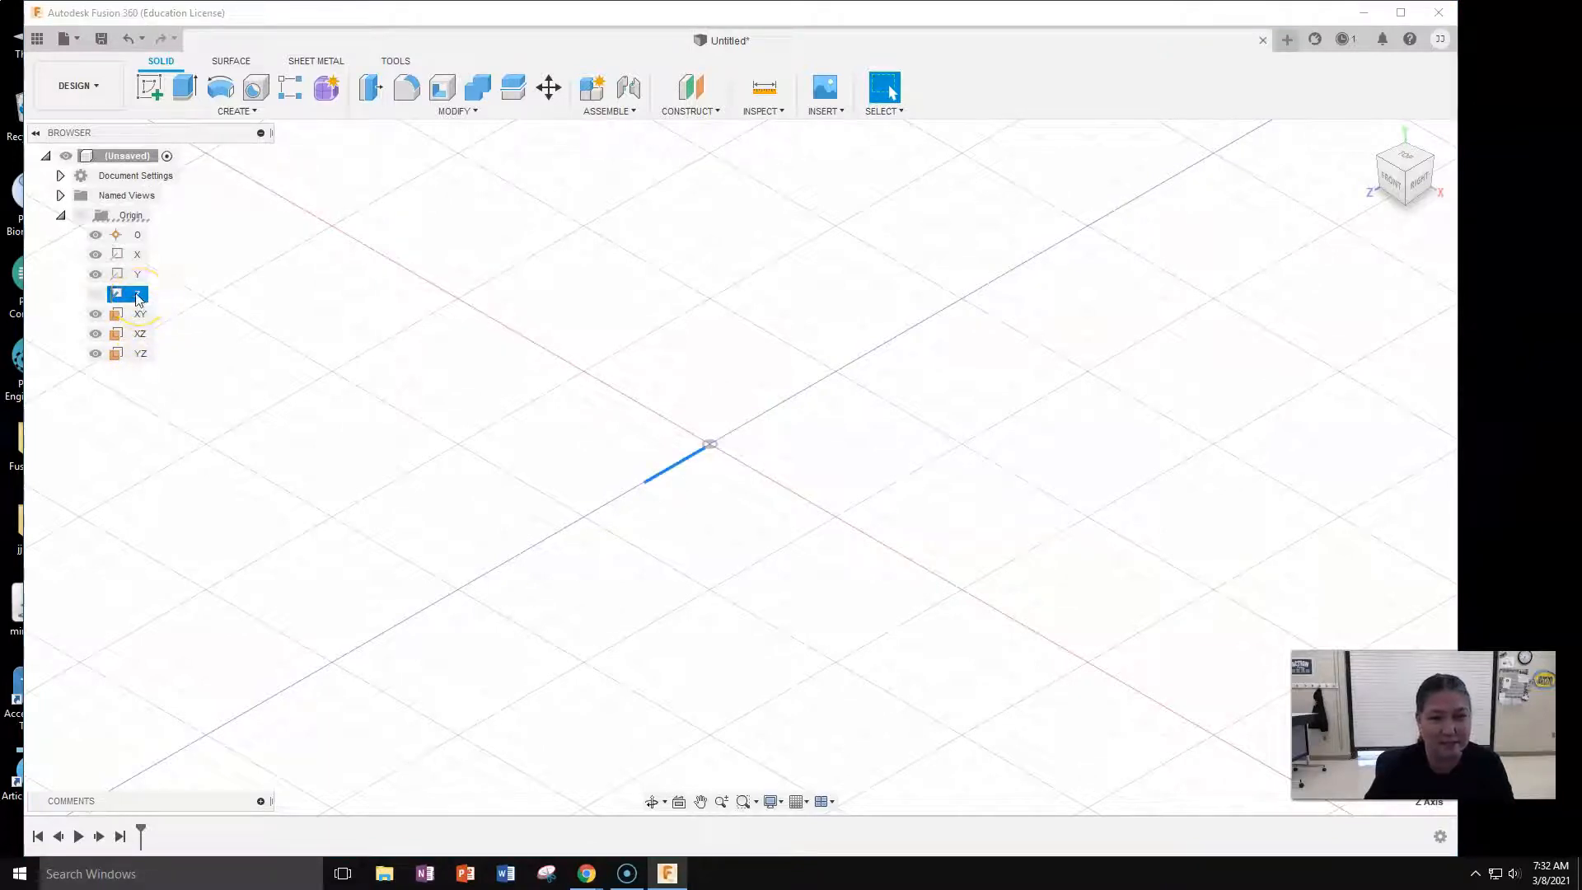
click(140, 257)
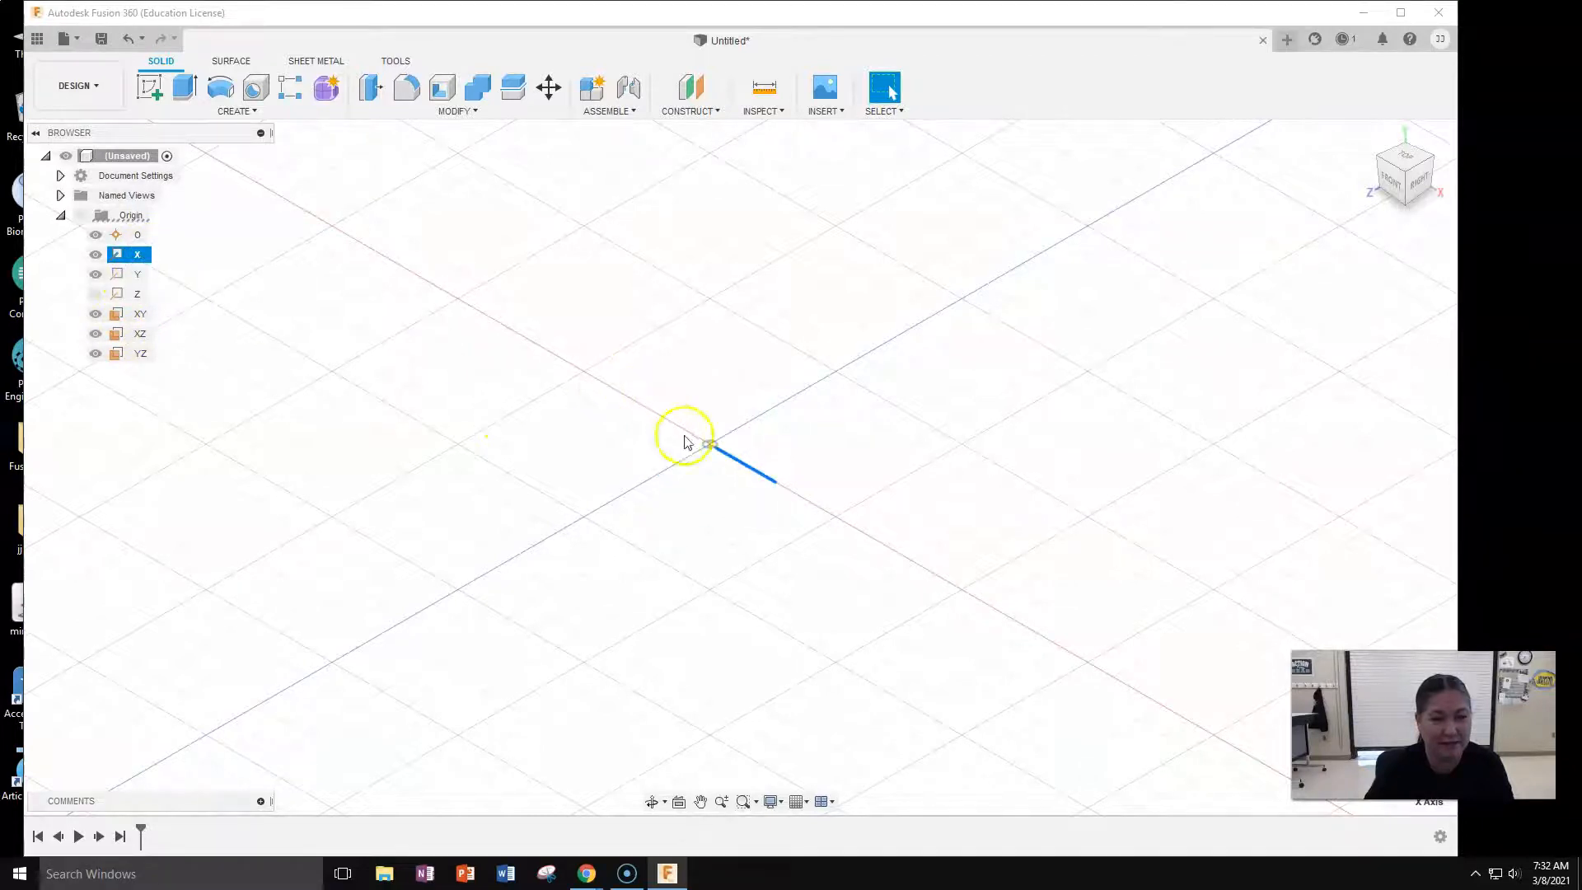
click(129, 275)
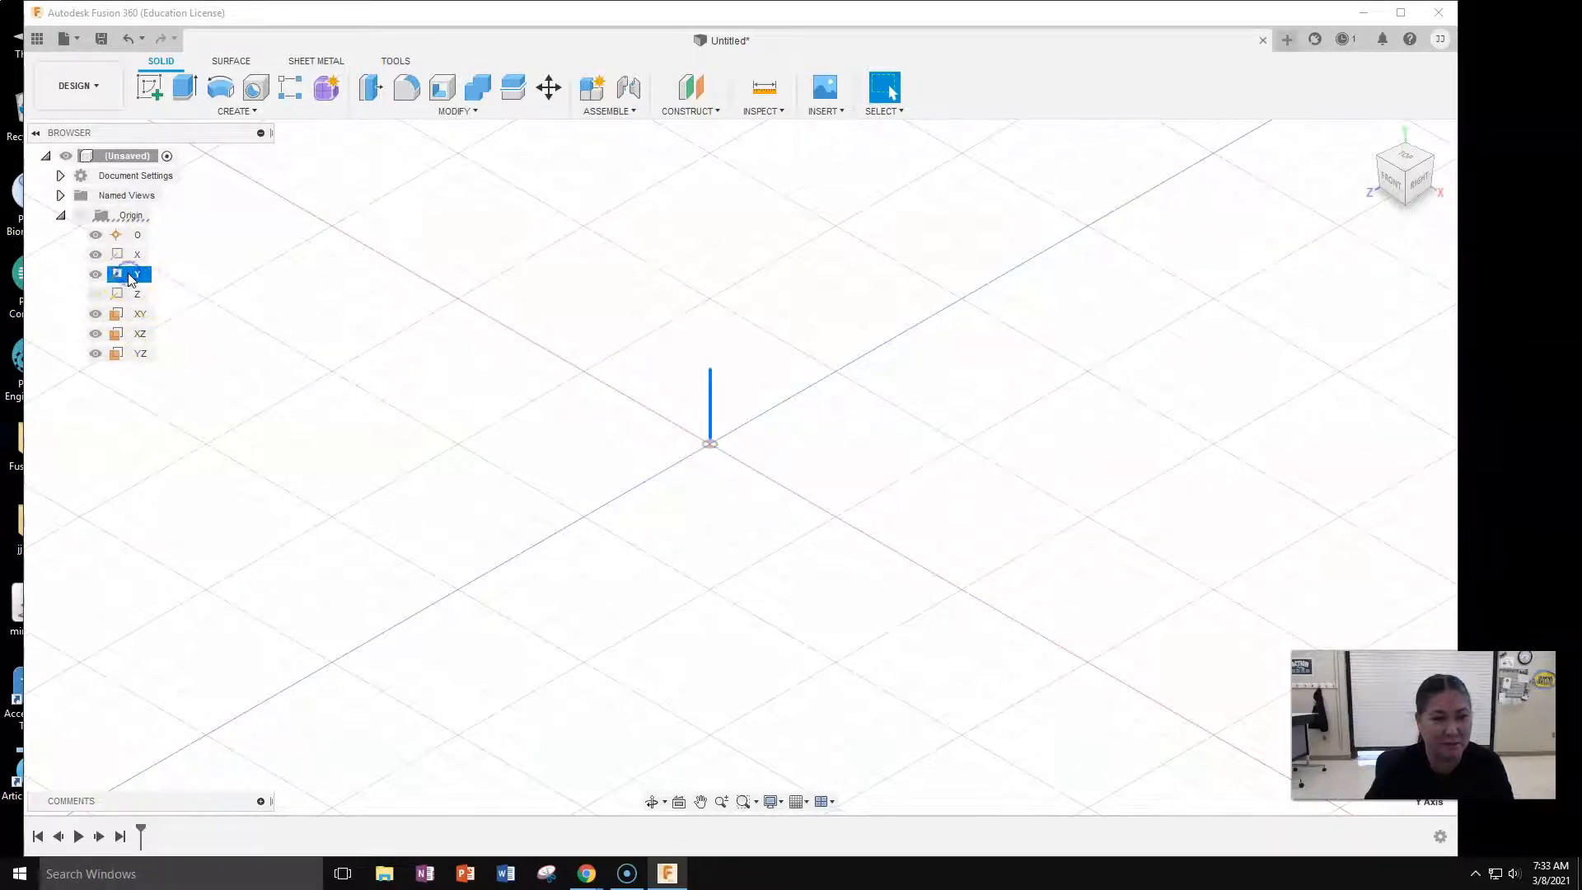
click(129, 298)
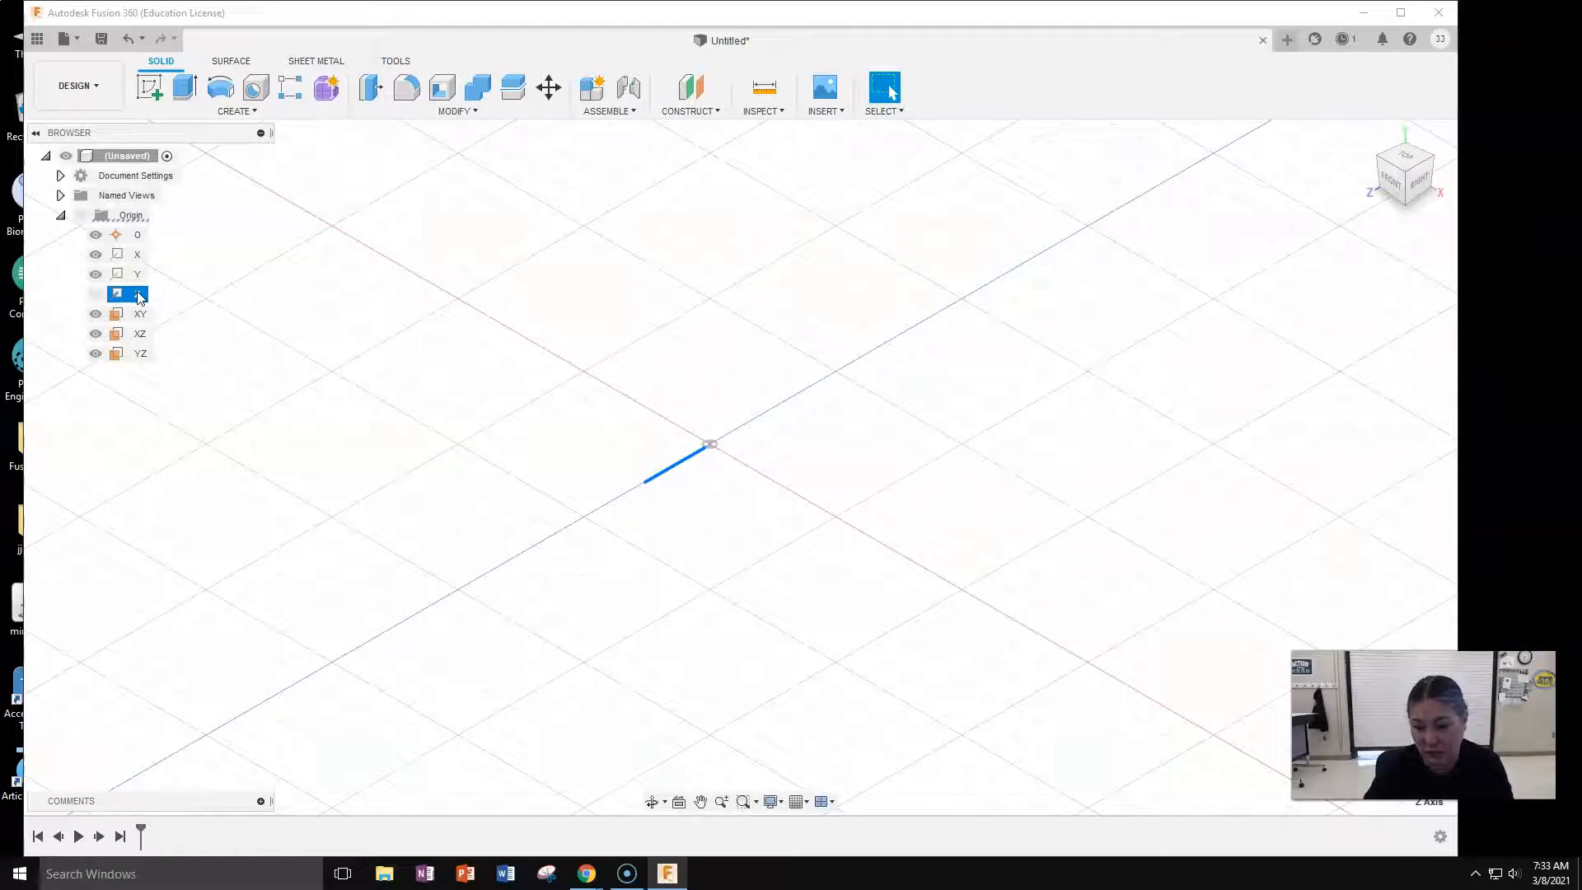
click(137, 274)
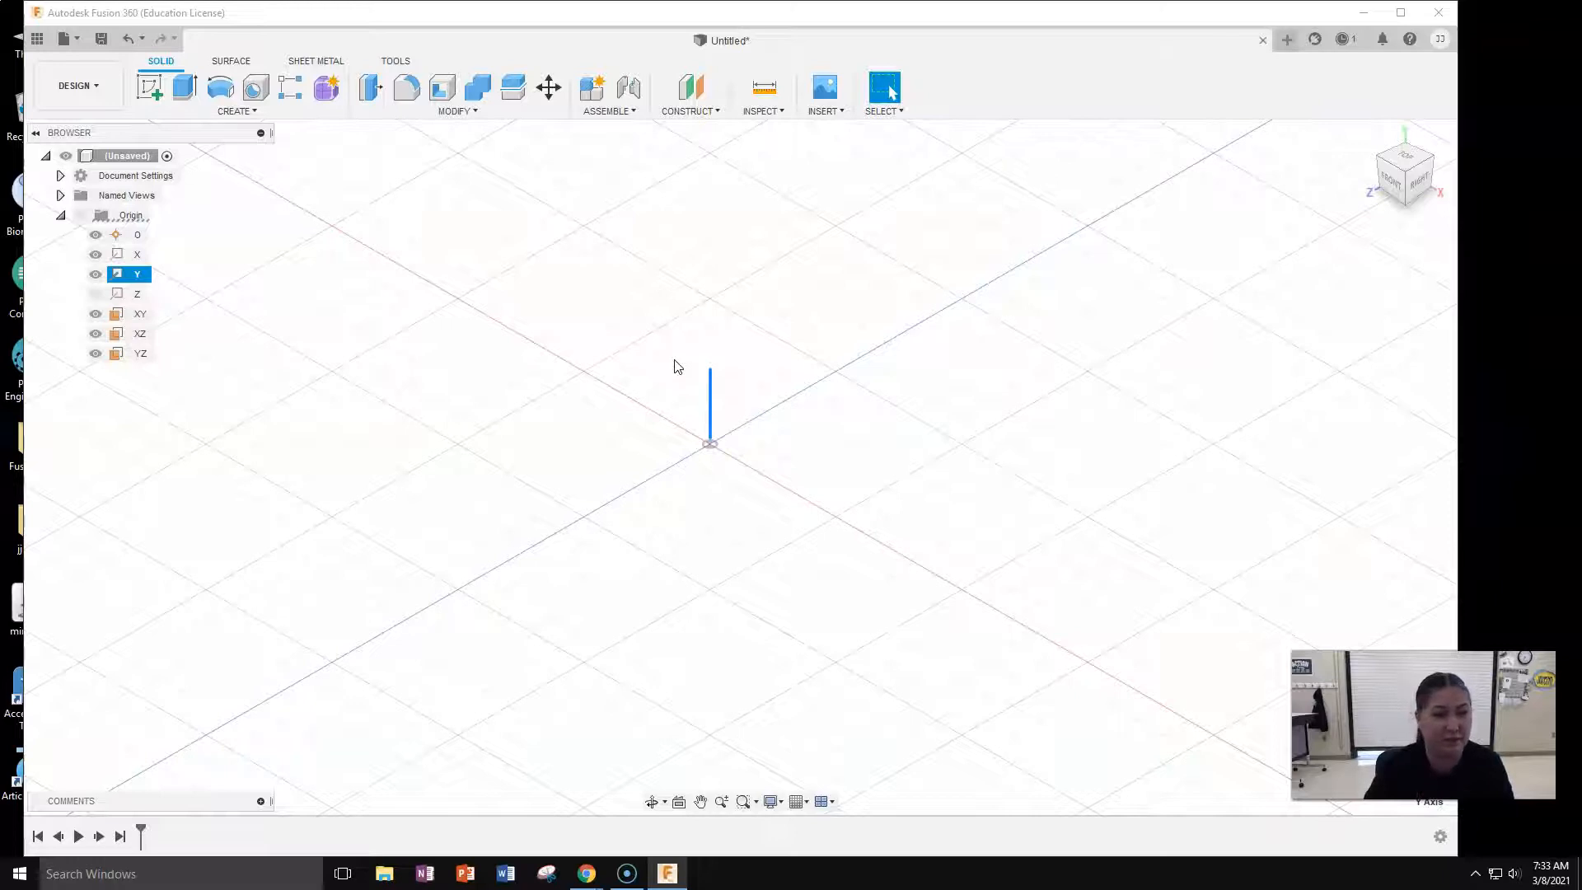
click(136, 314)
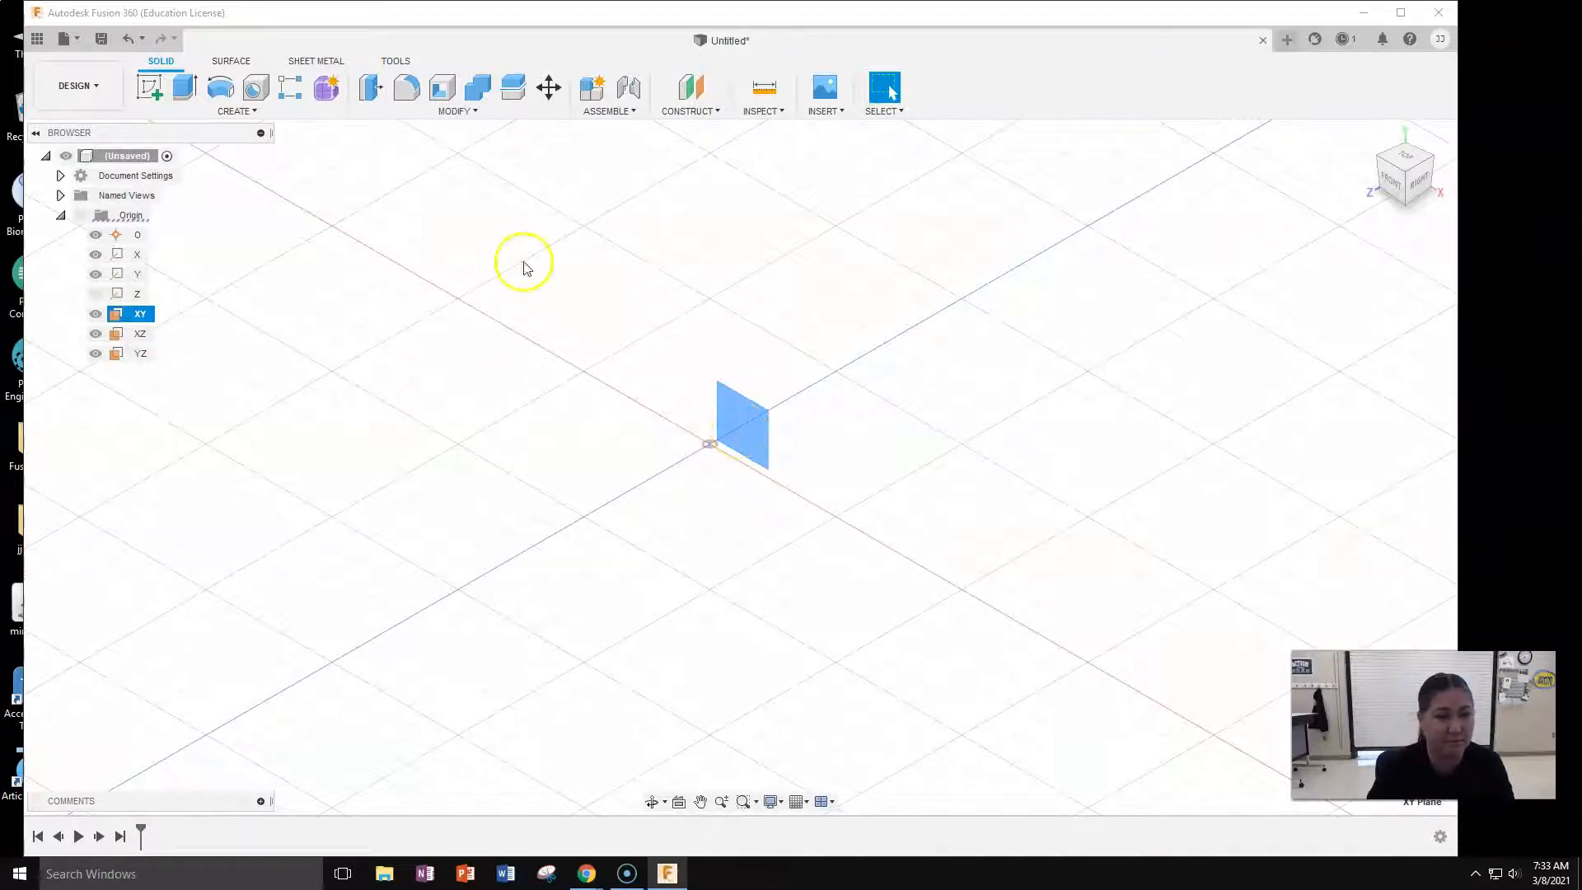
click(143, 334)
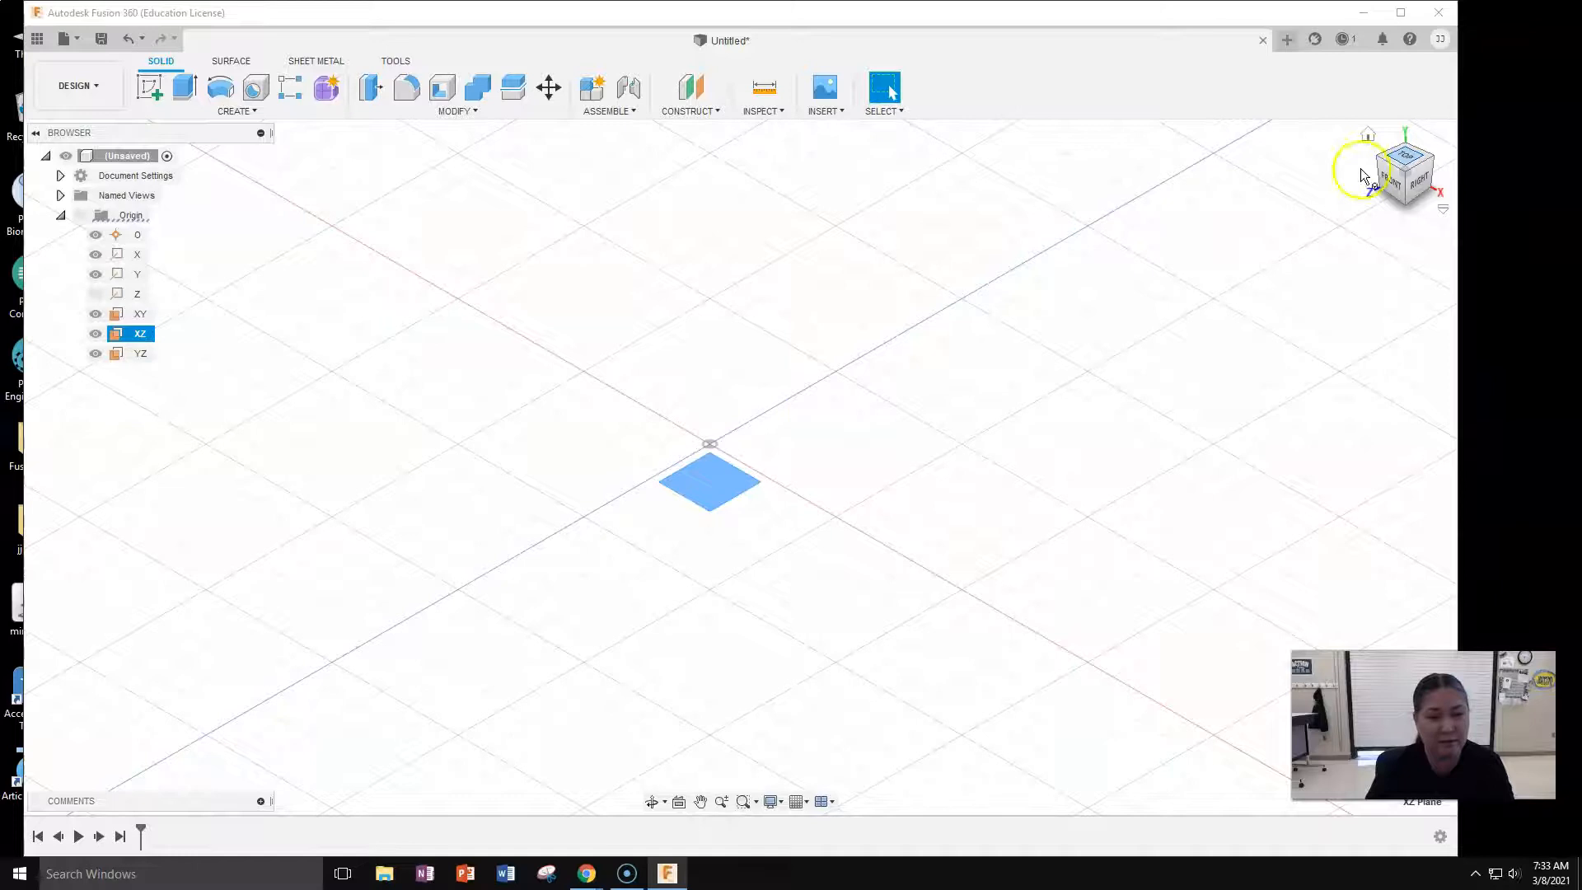
click(691, 492)
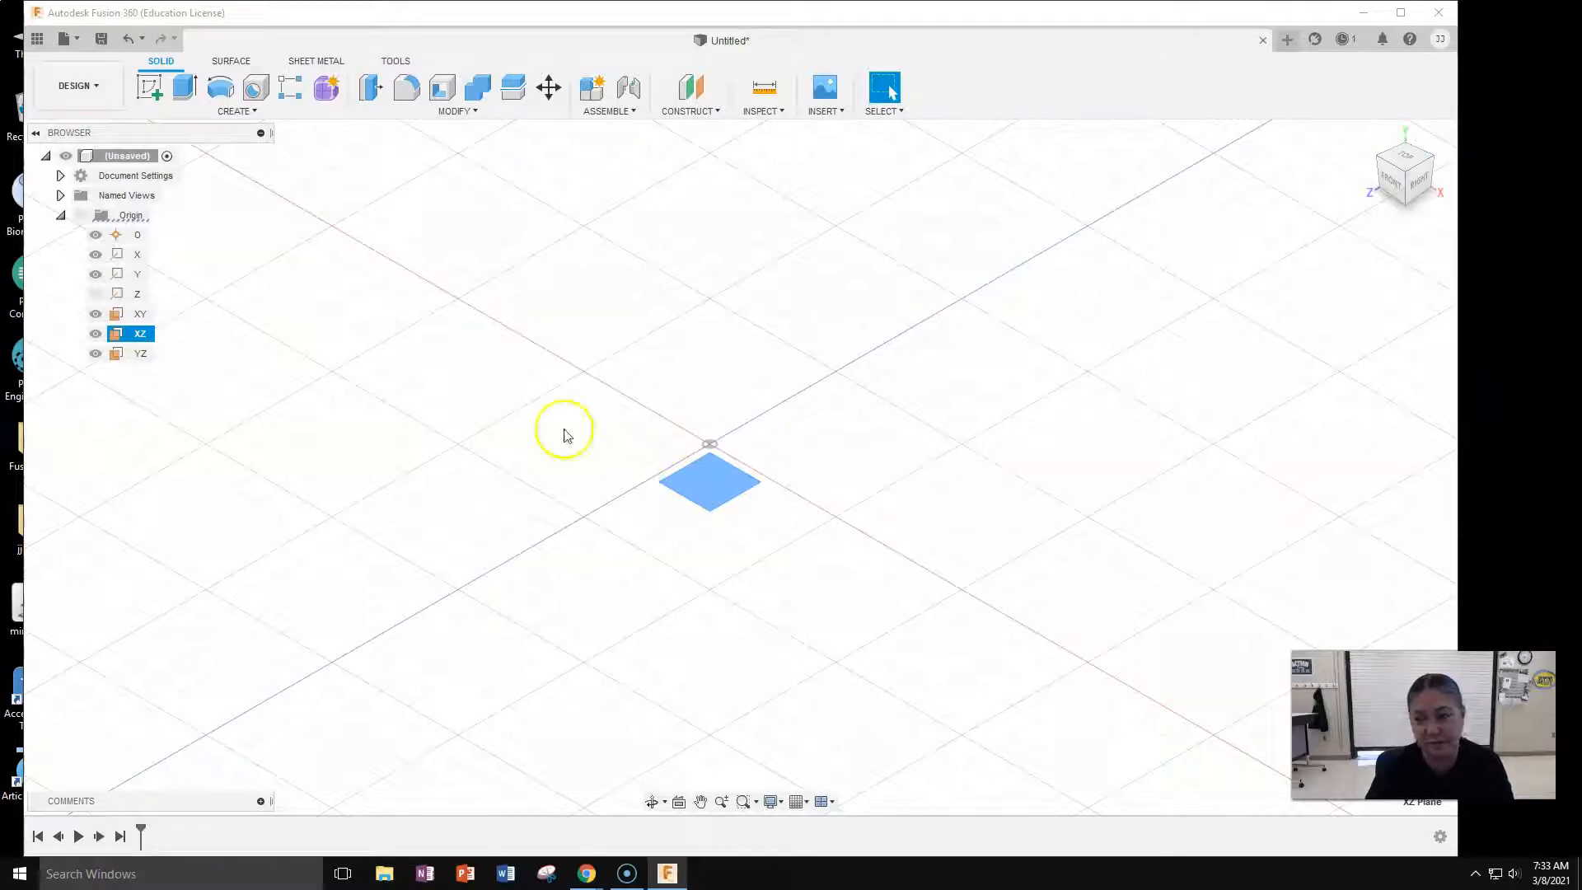
click(140, 354)
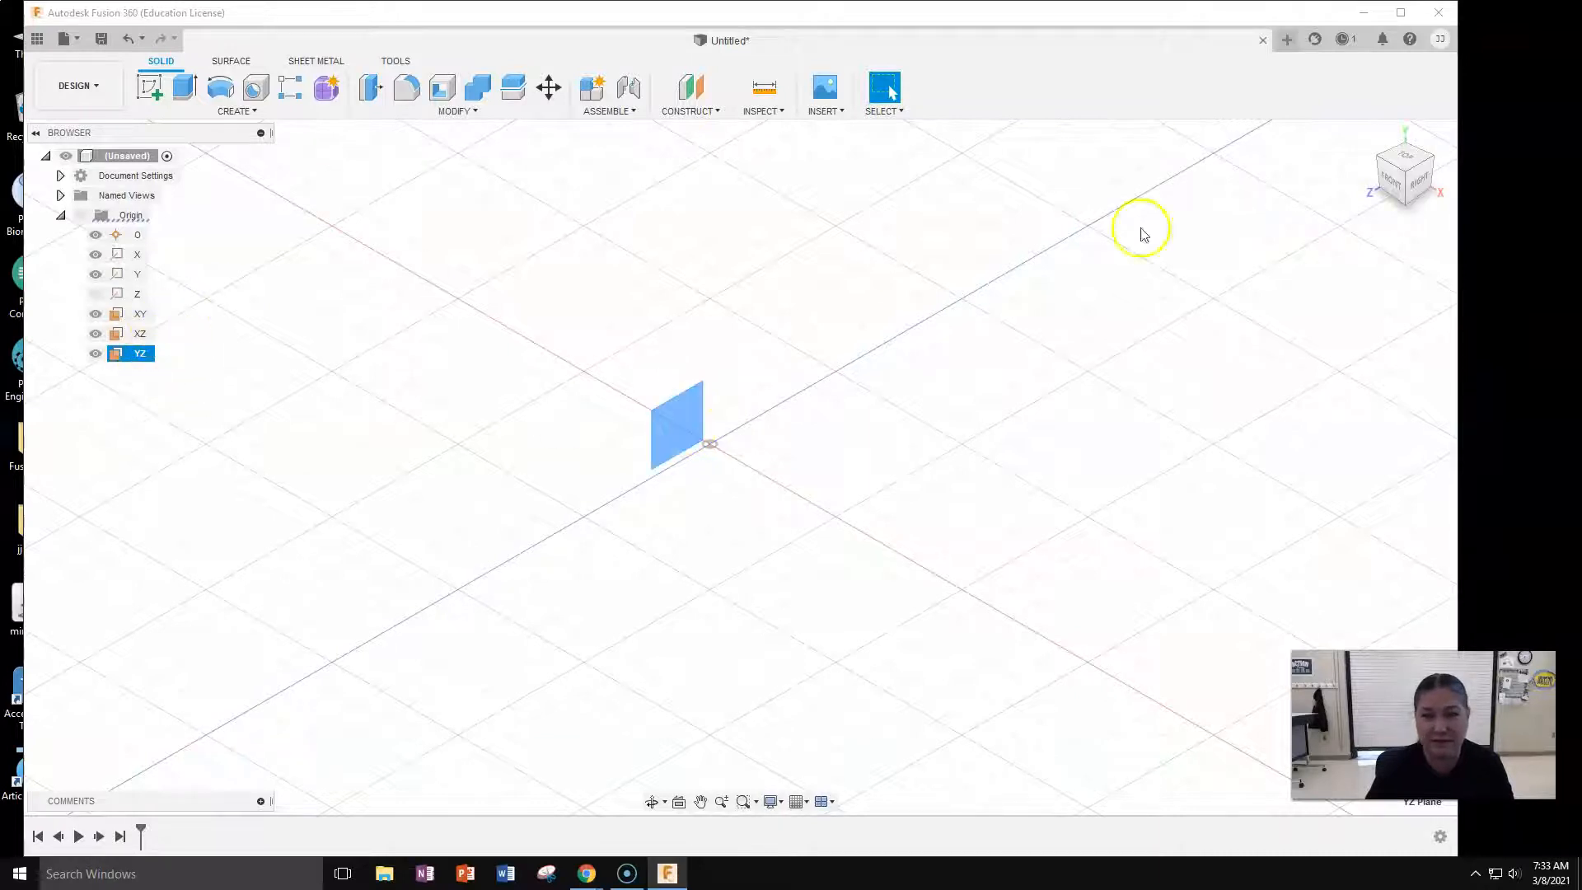
Undo the Z axis visibility change and inspect the empty design from the top view and the home view.
click(1413, 158)
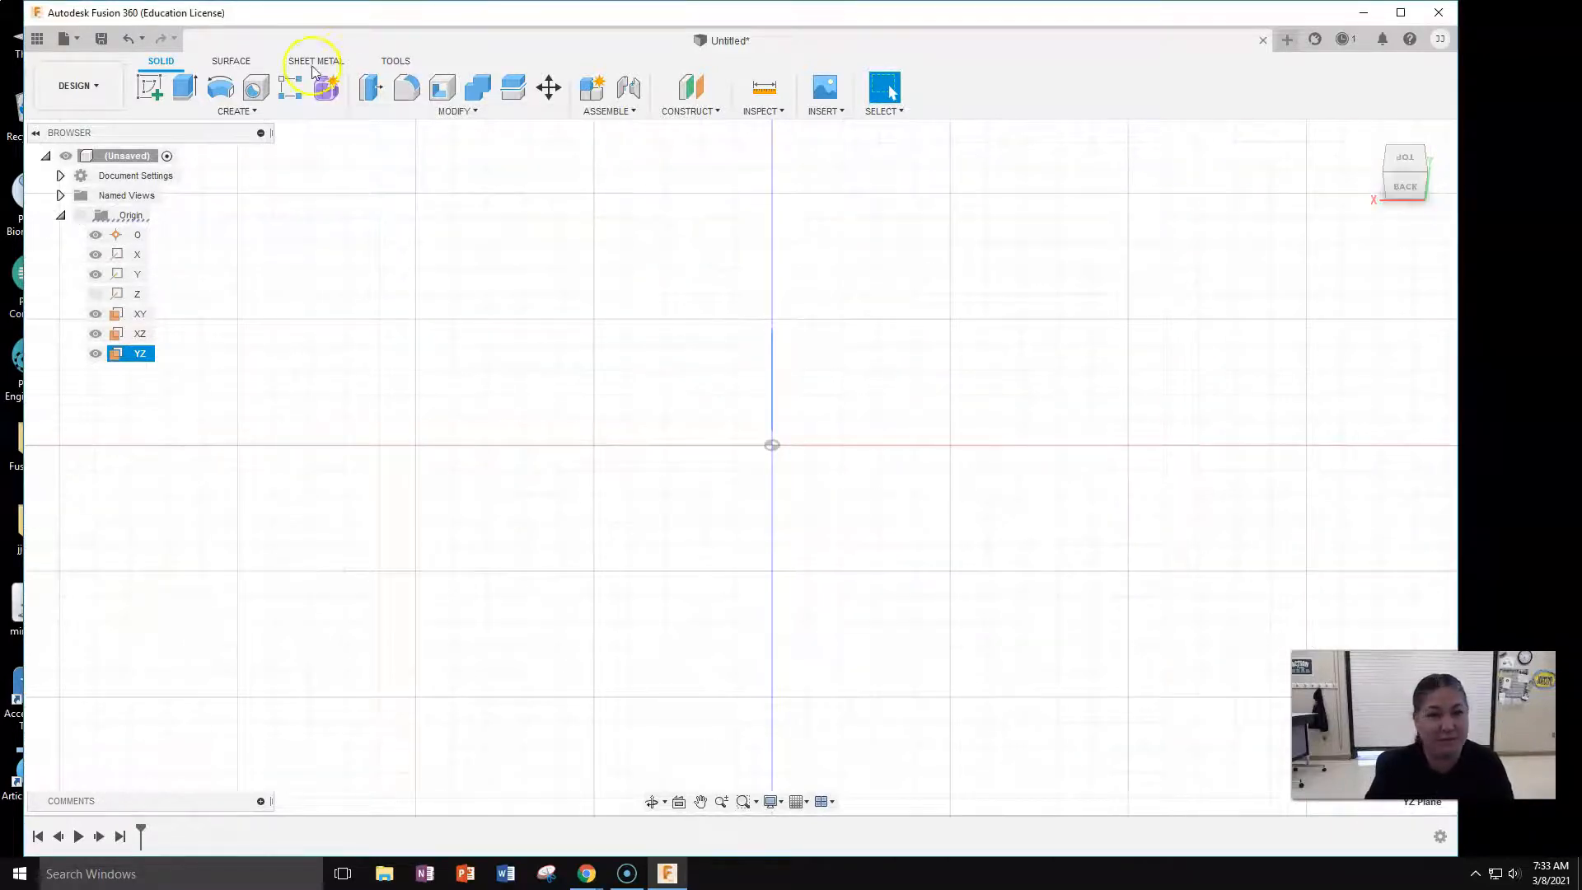
click(125, 39)
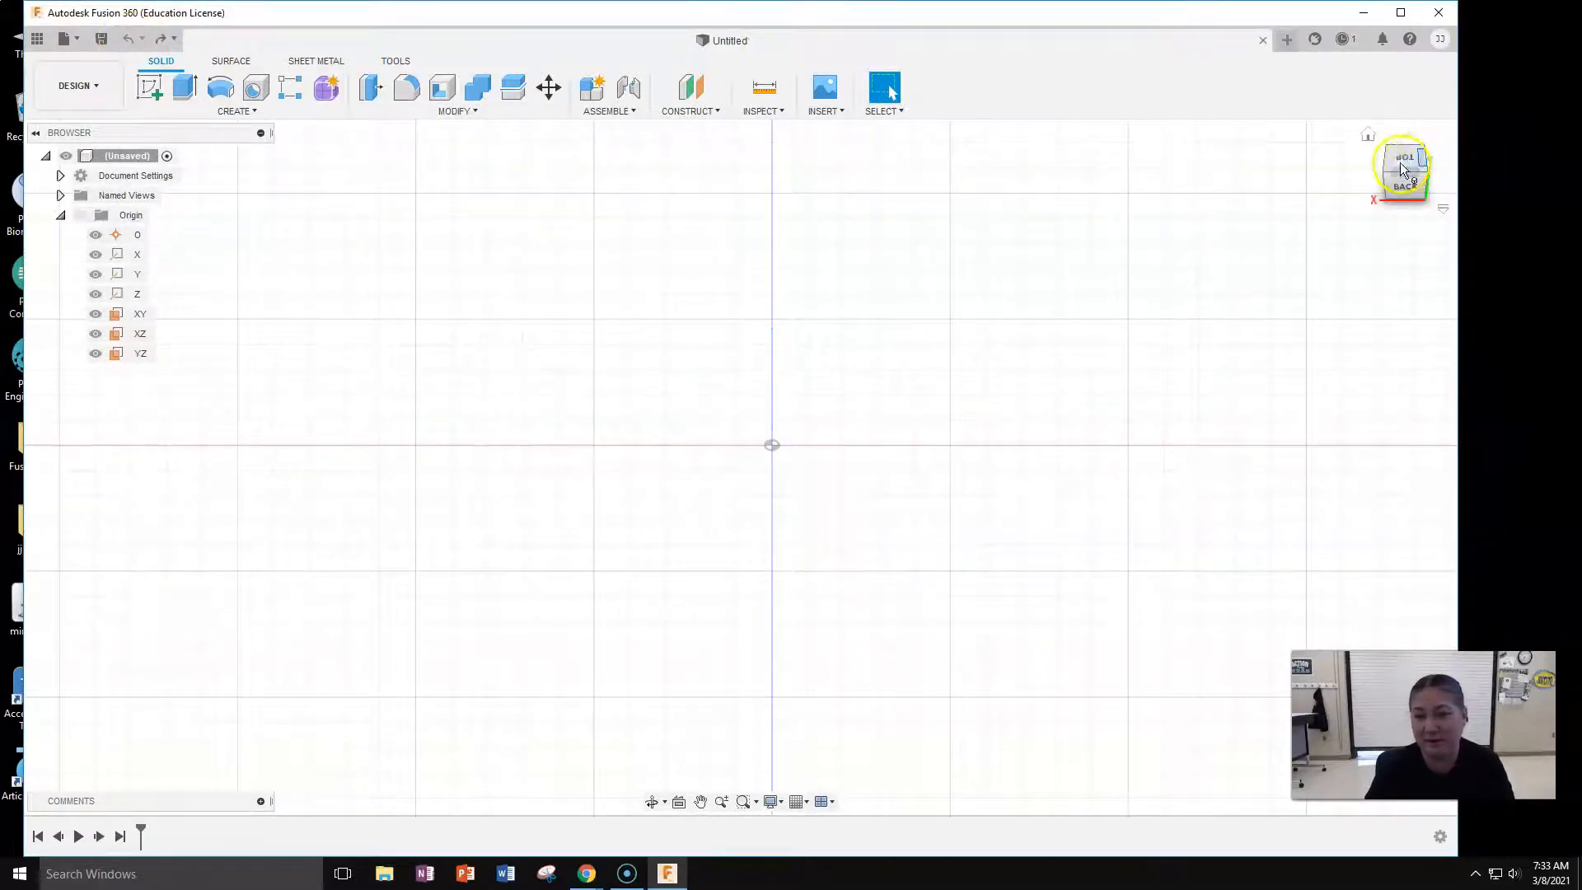
click(1367, 135)
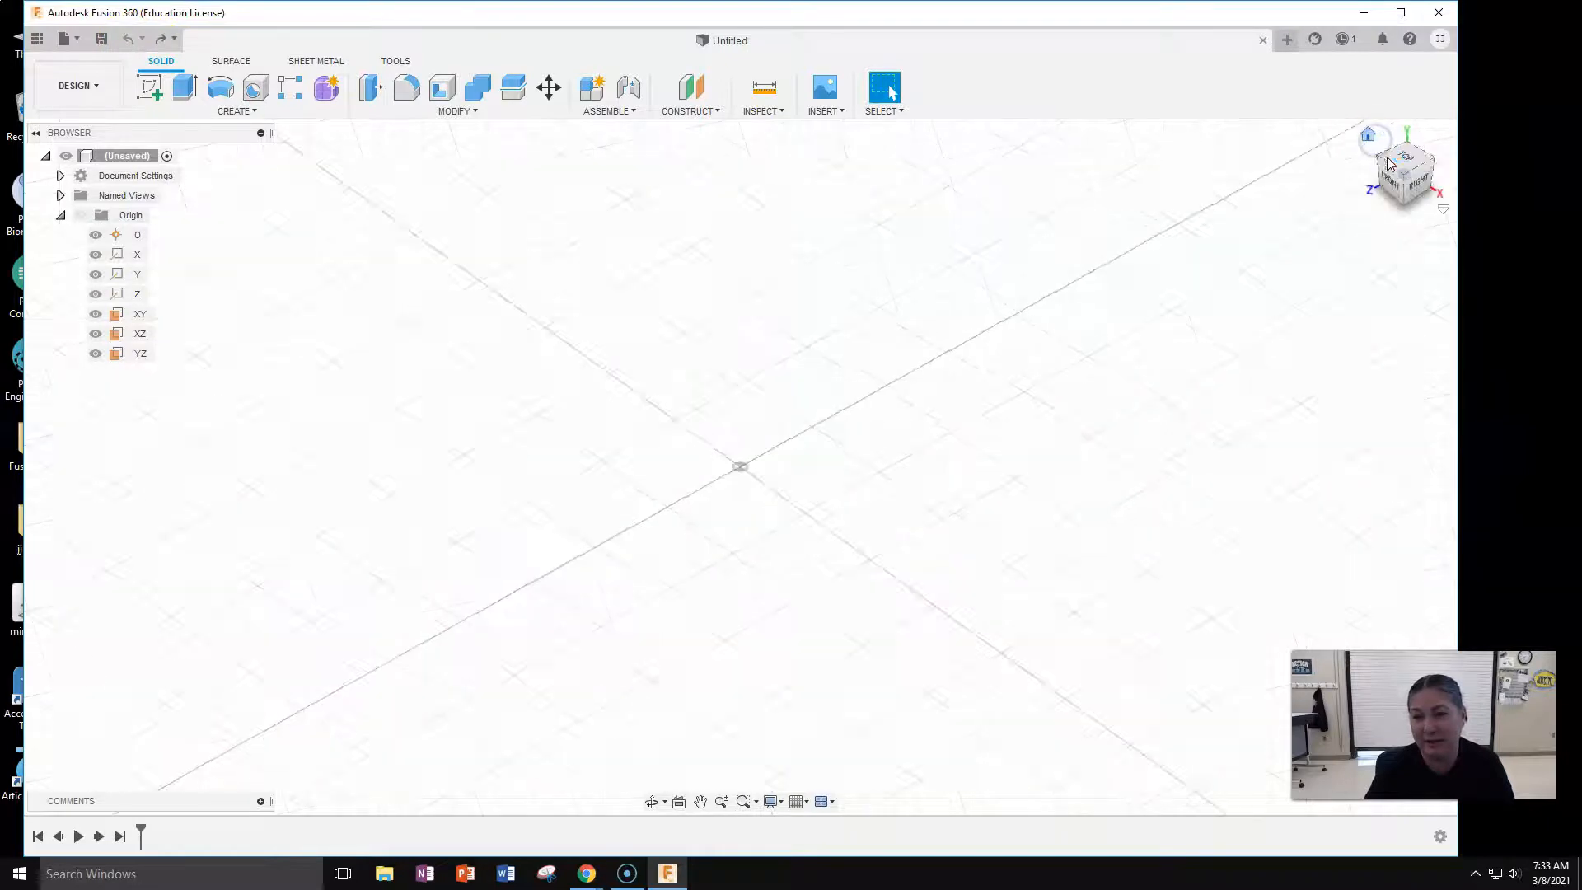
click(1402, 160)
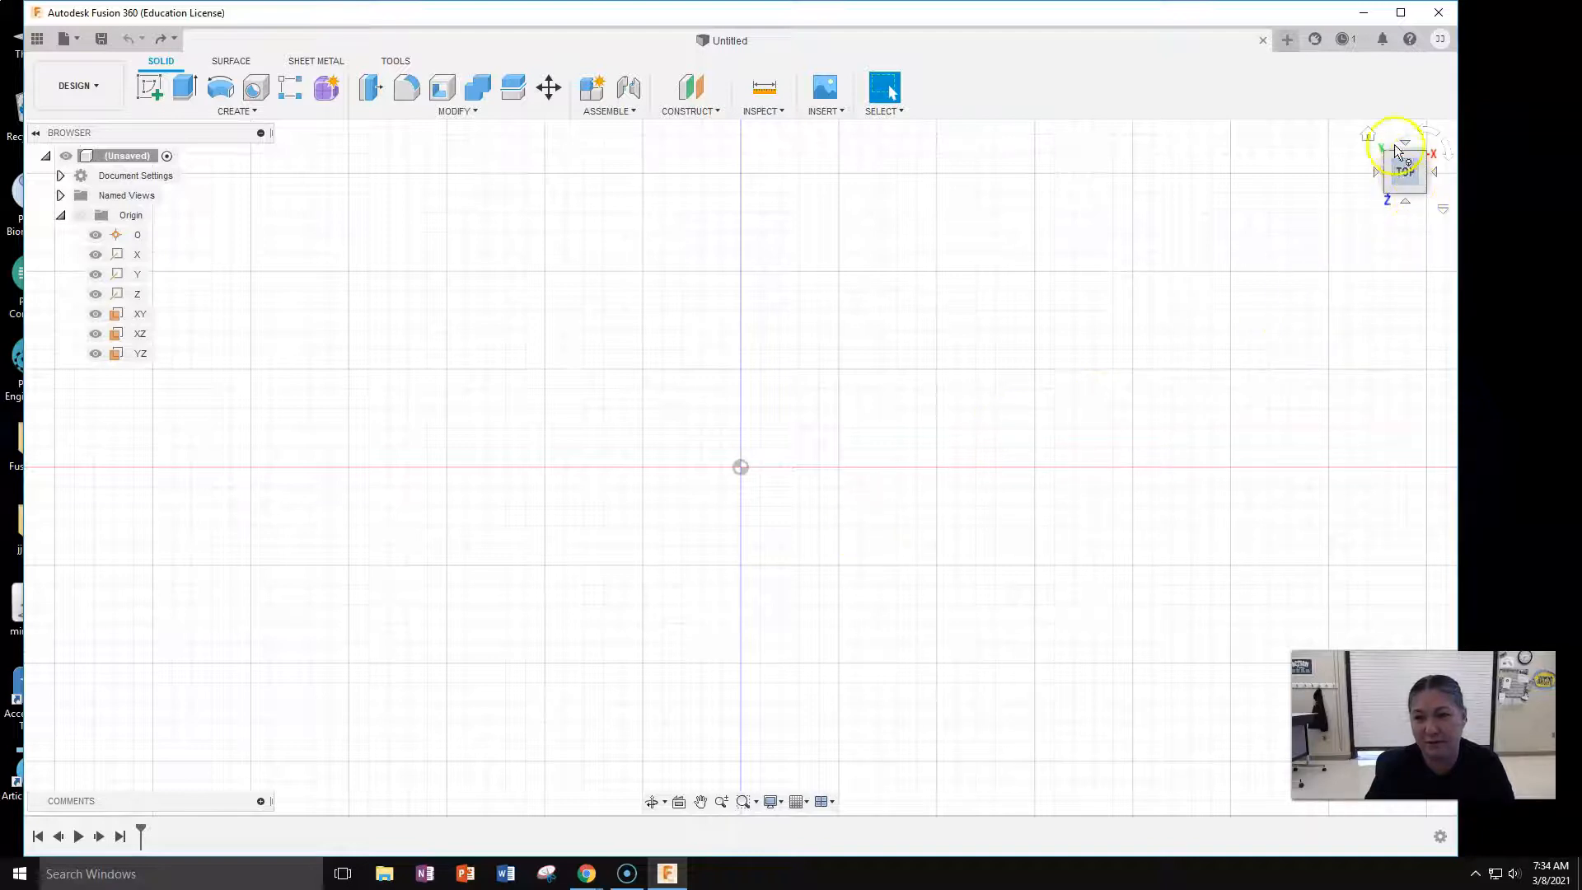
click(1368, 137)
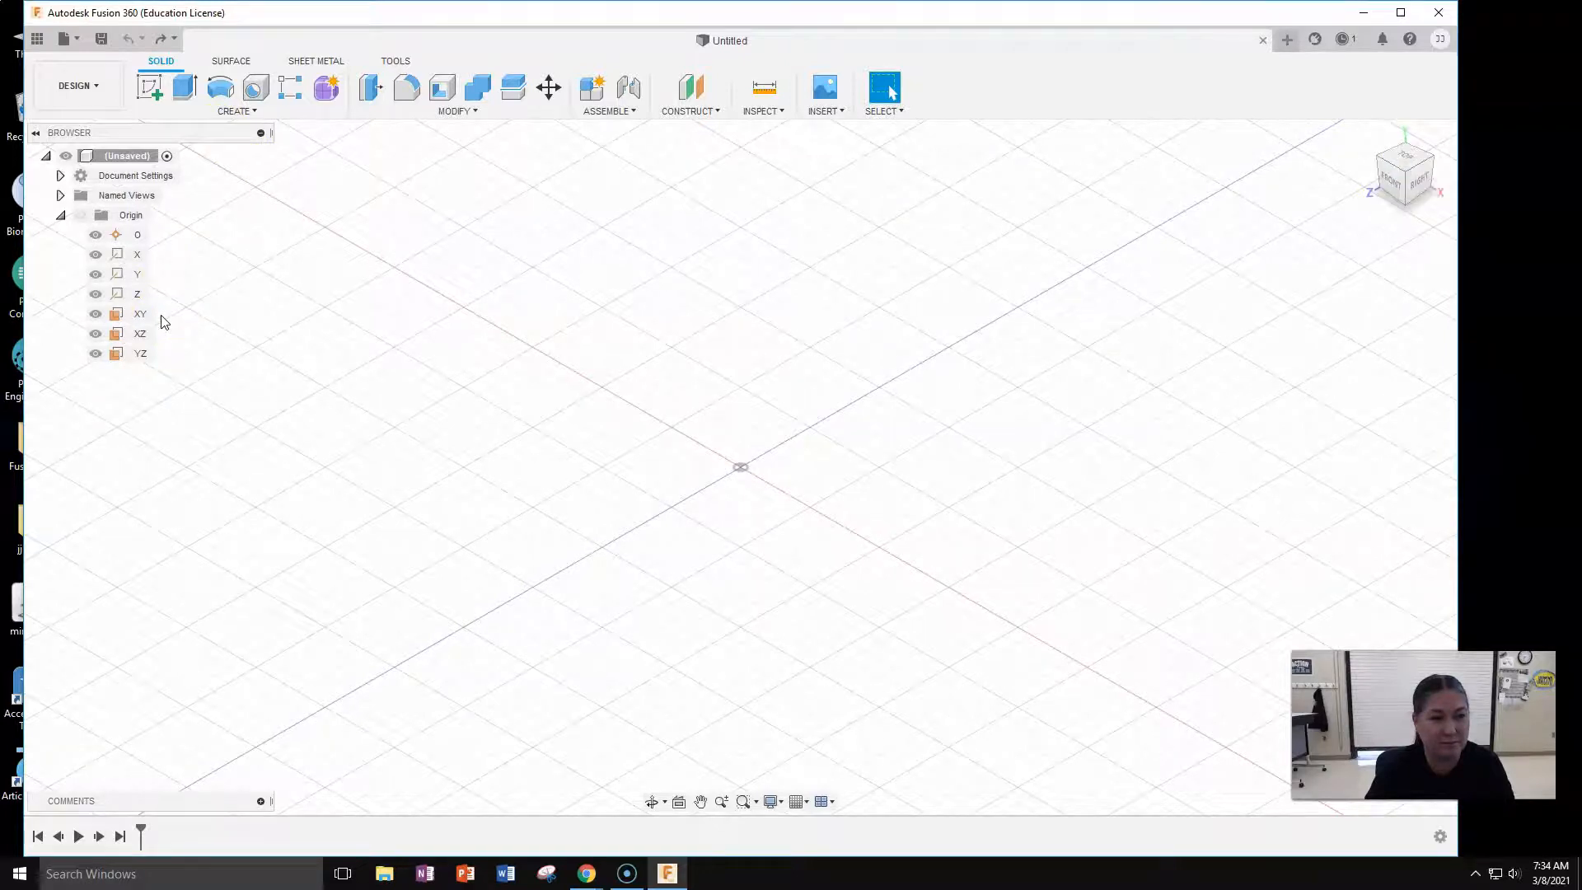
Start a new sketch on the XZ origin plane.
click(141, 333)
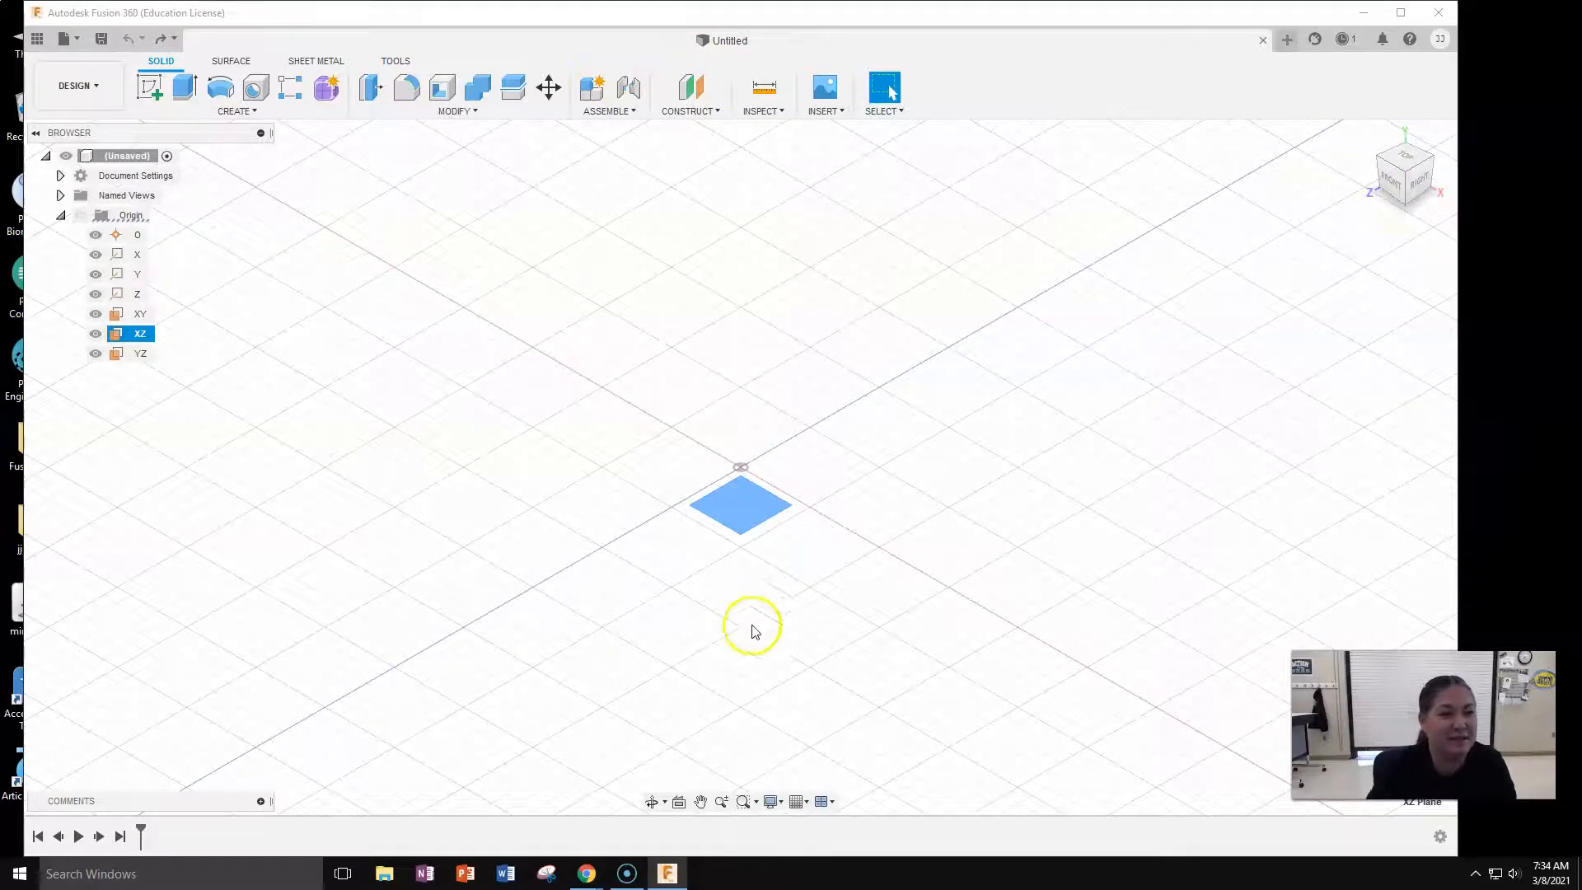
click(149, 86)
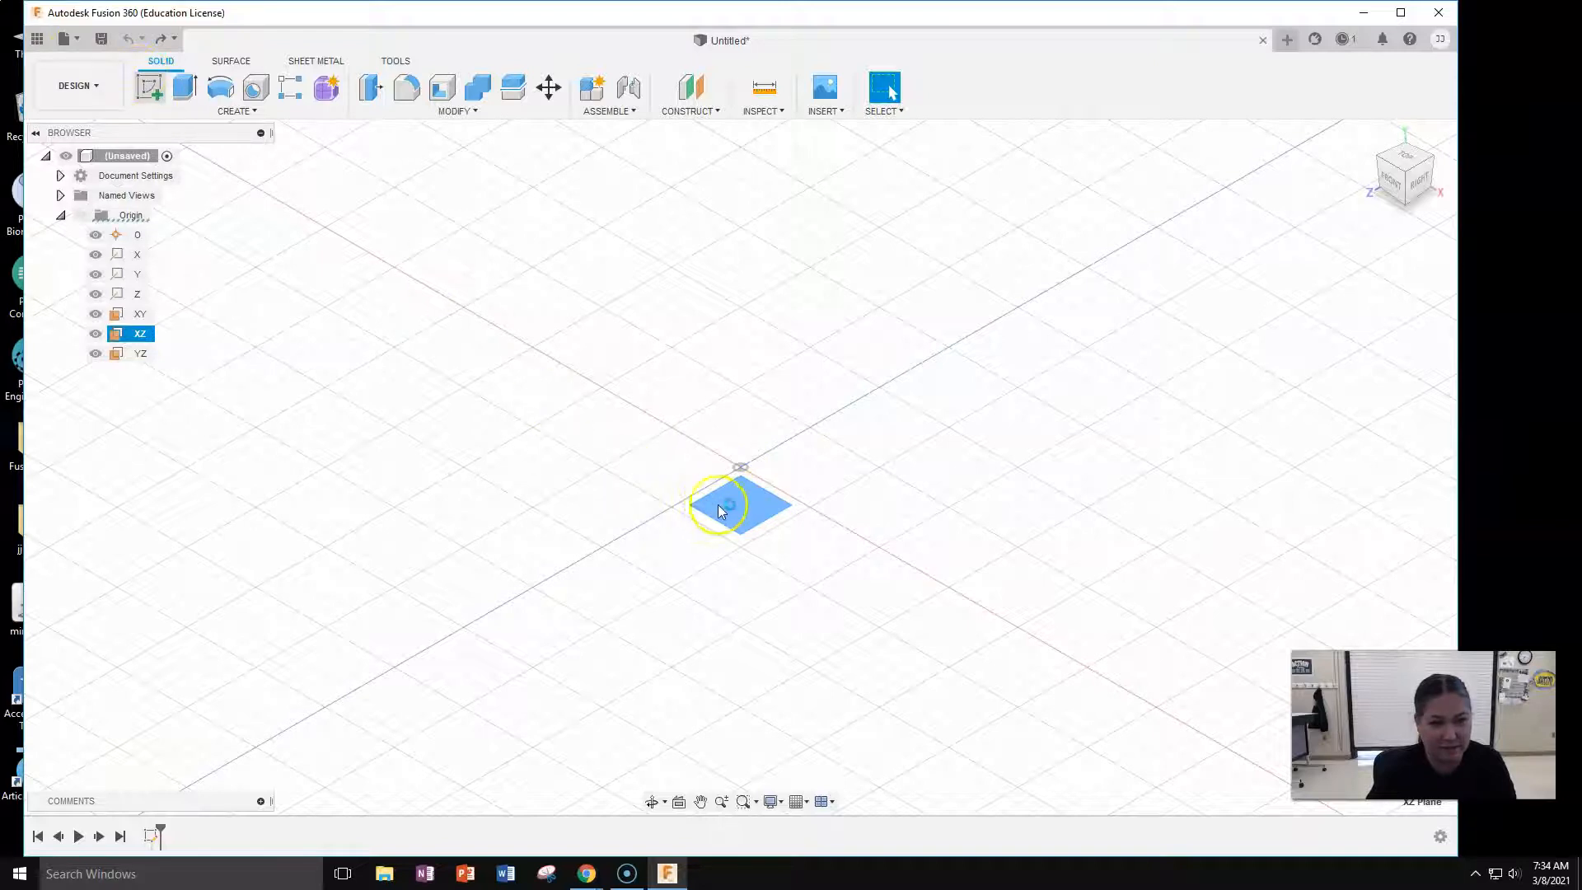
click(659, 480)
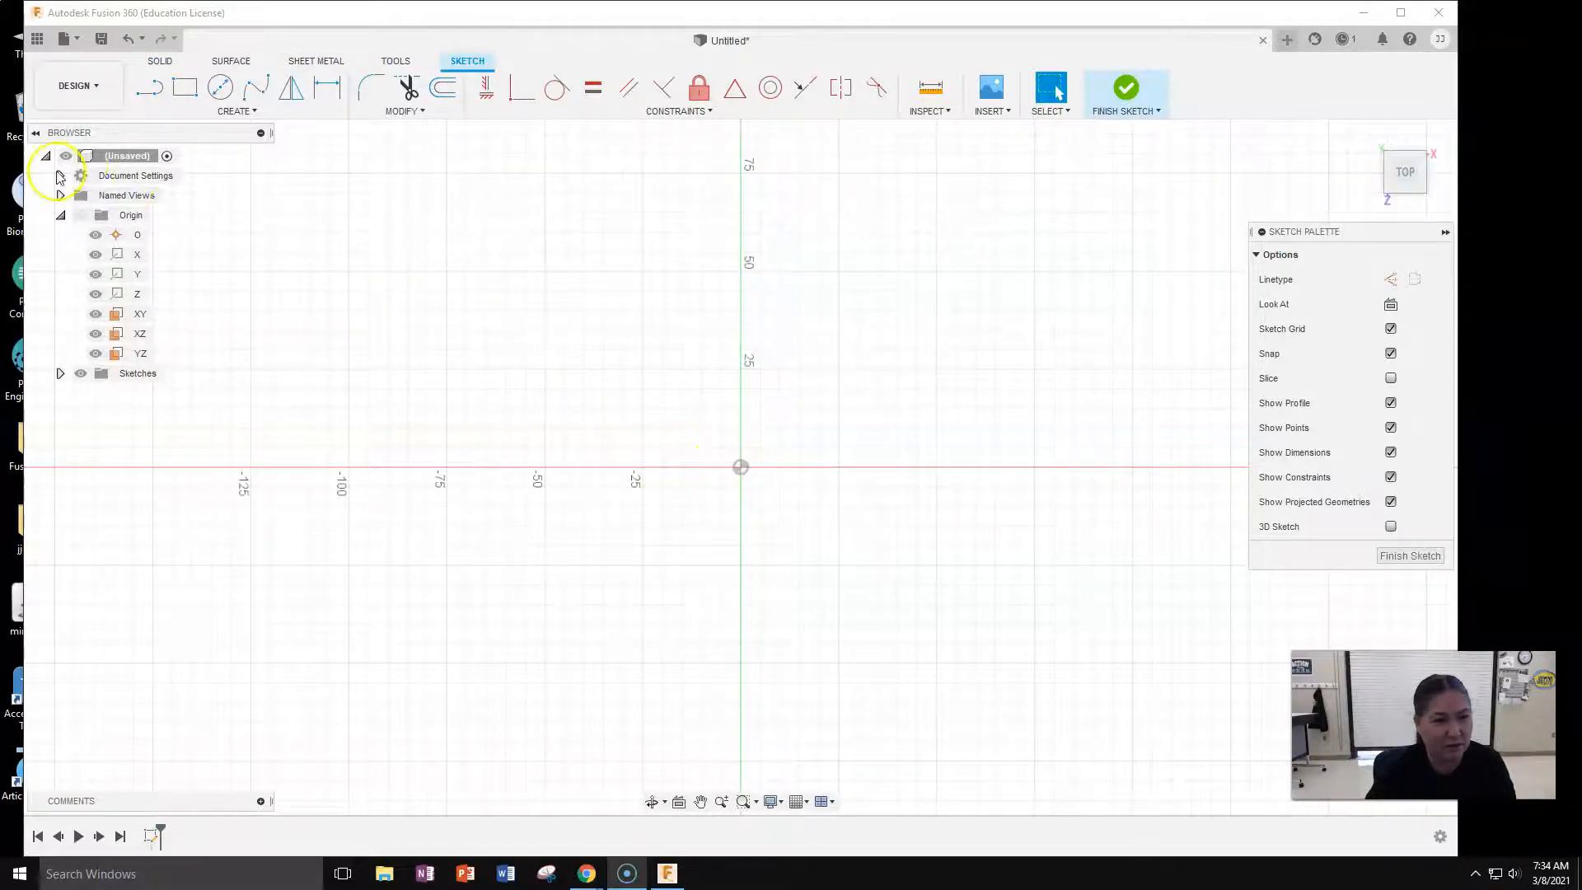
click(128, 216)
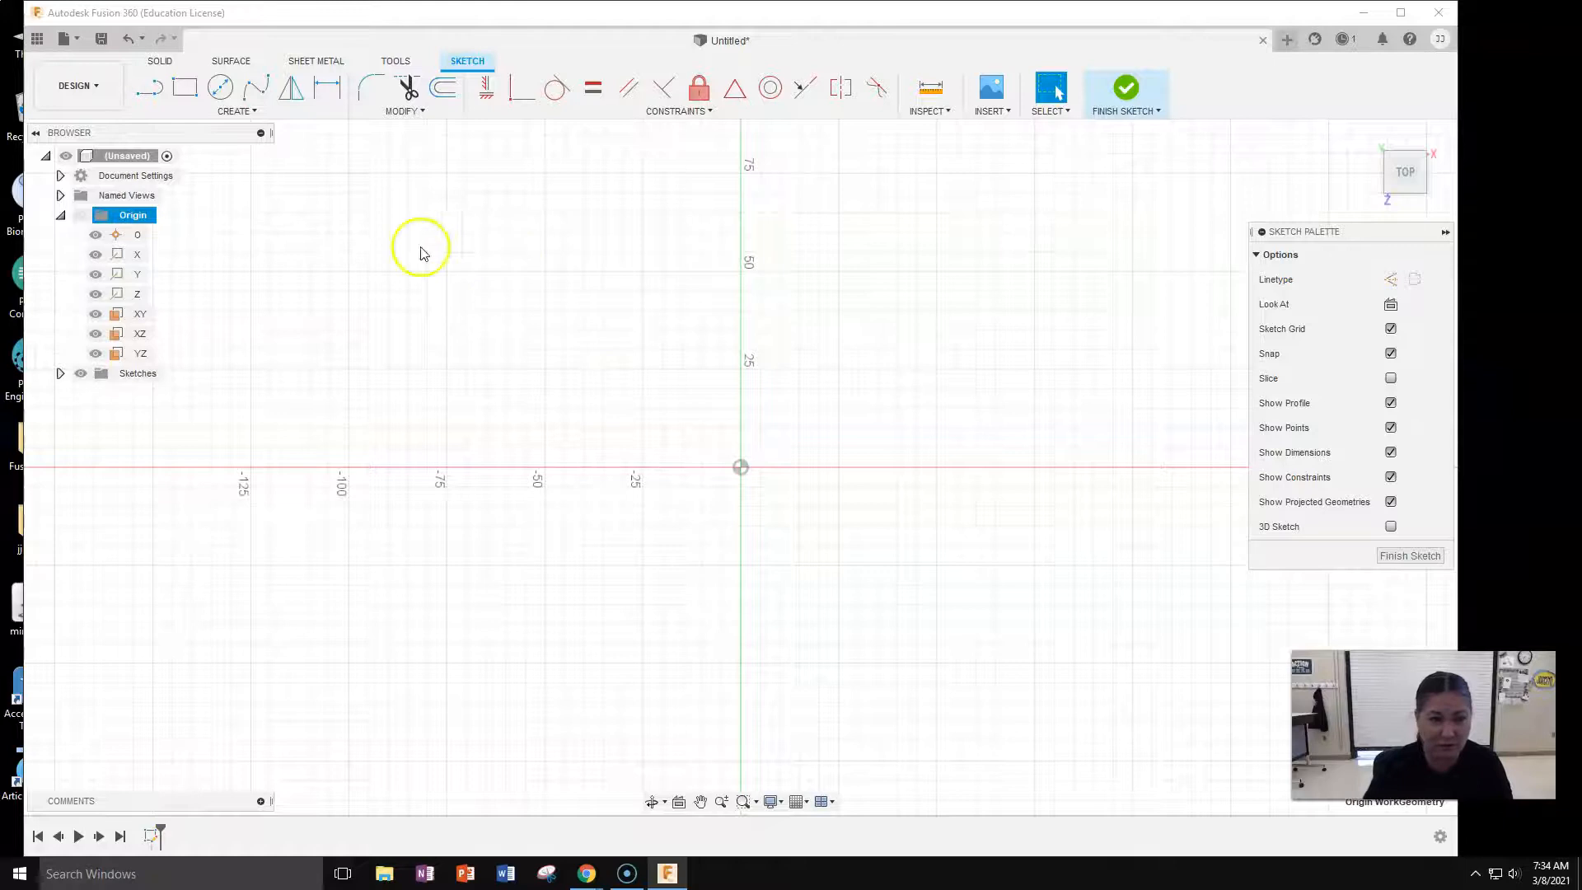
Sketch a two-point rectangle with one corner at the origin, about 68 mm wide and 50 mm high.
click(186, 88)
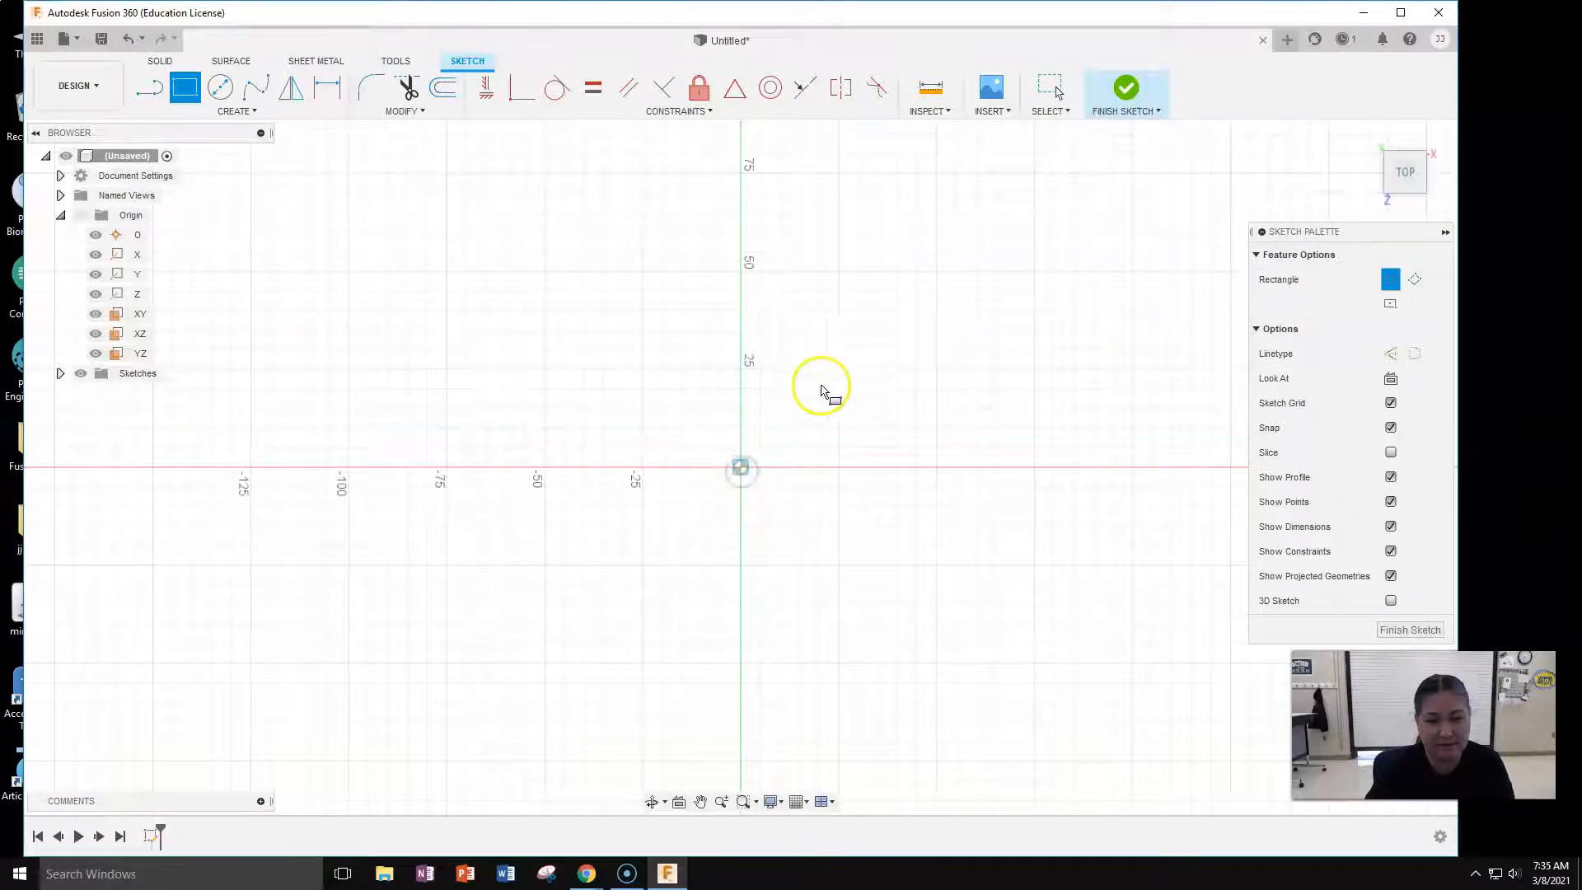
click(955, 299)
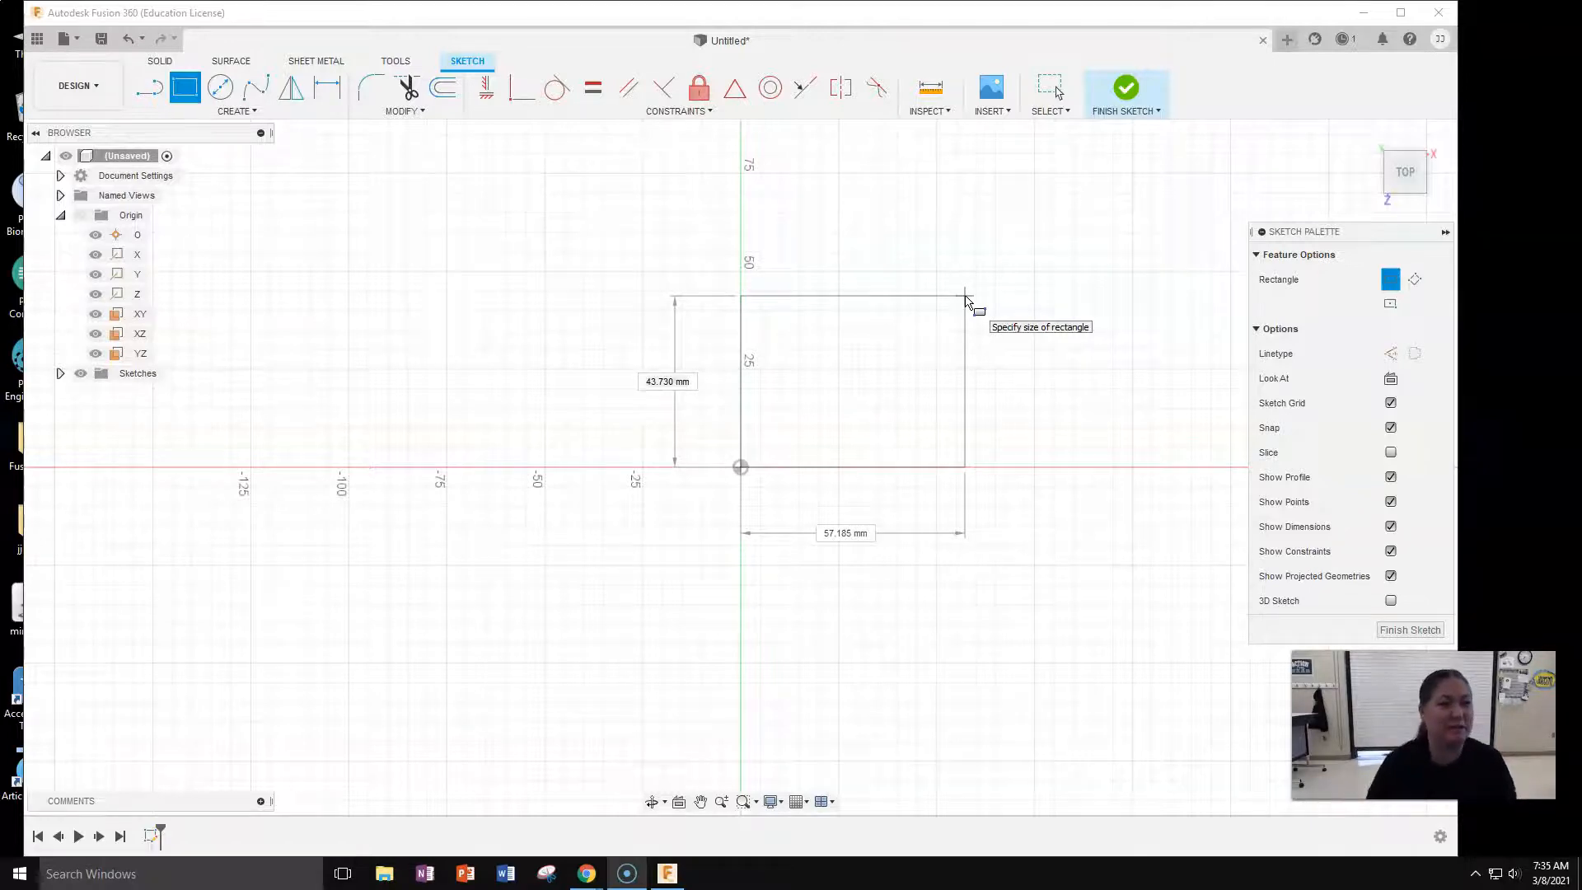
mouse_move(965, 299)
mouse_down()
mouse_move(996, 268)
mouse_move(987, 278)
mouse_up()
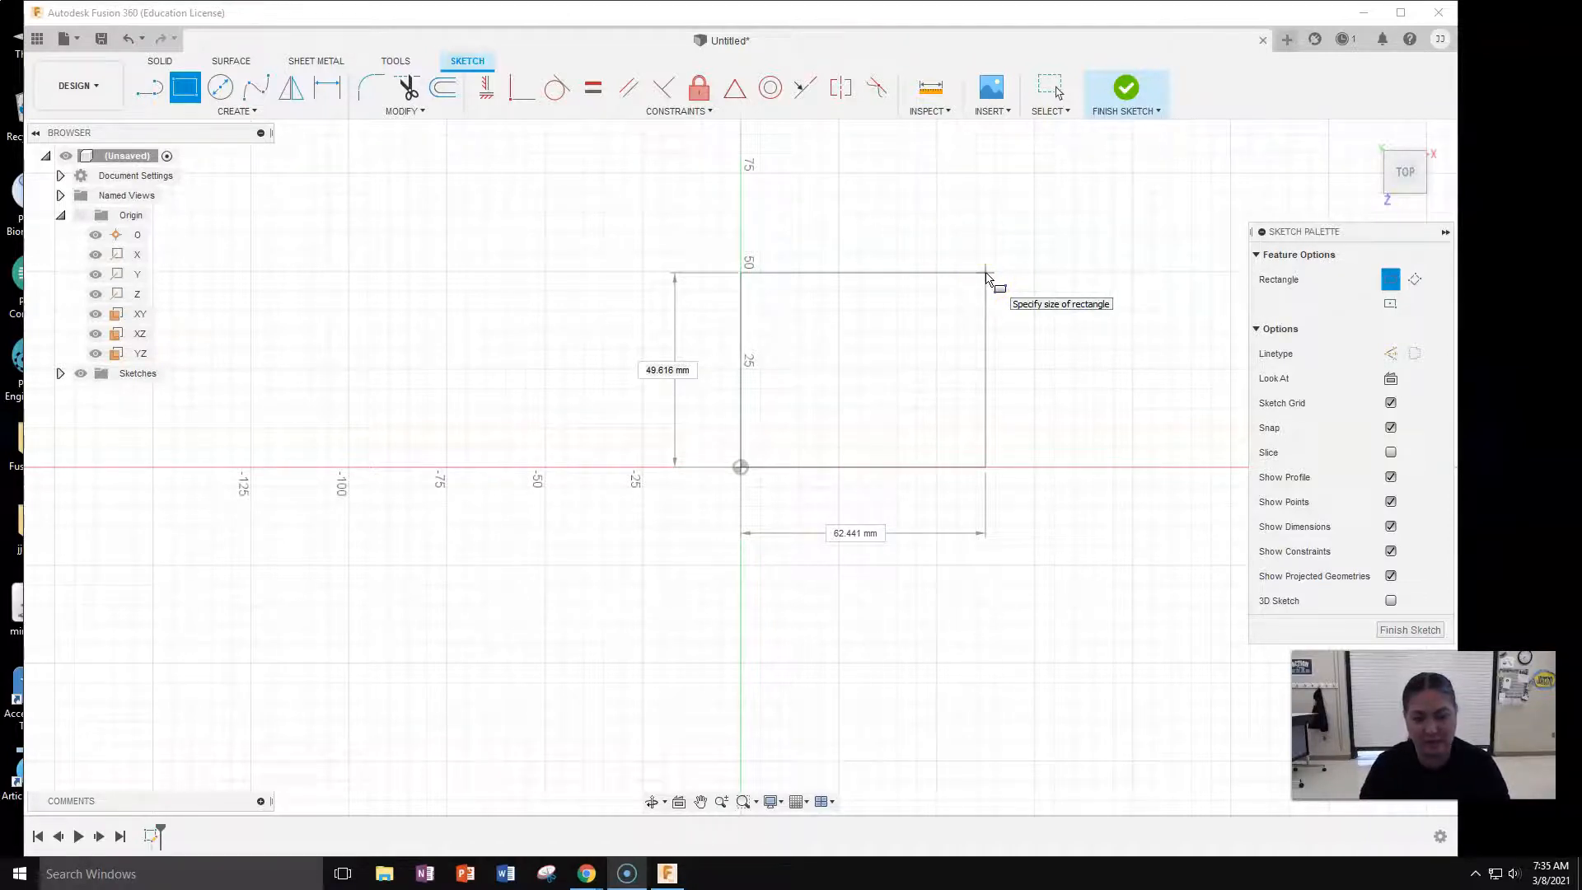
mouse_move(987, 278)
mouse_down()
mouse_move(977, 289)
mouse_move(1007, 273)
mouse_up()
click(1008, 271)
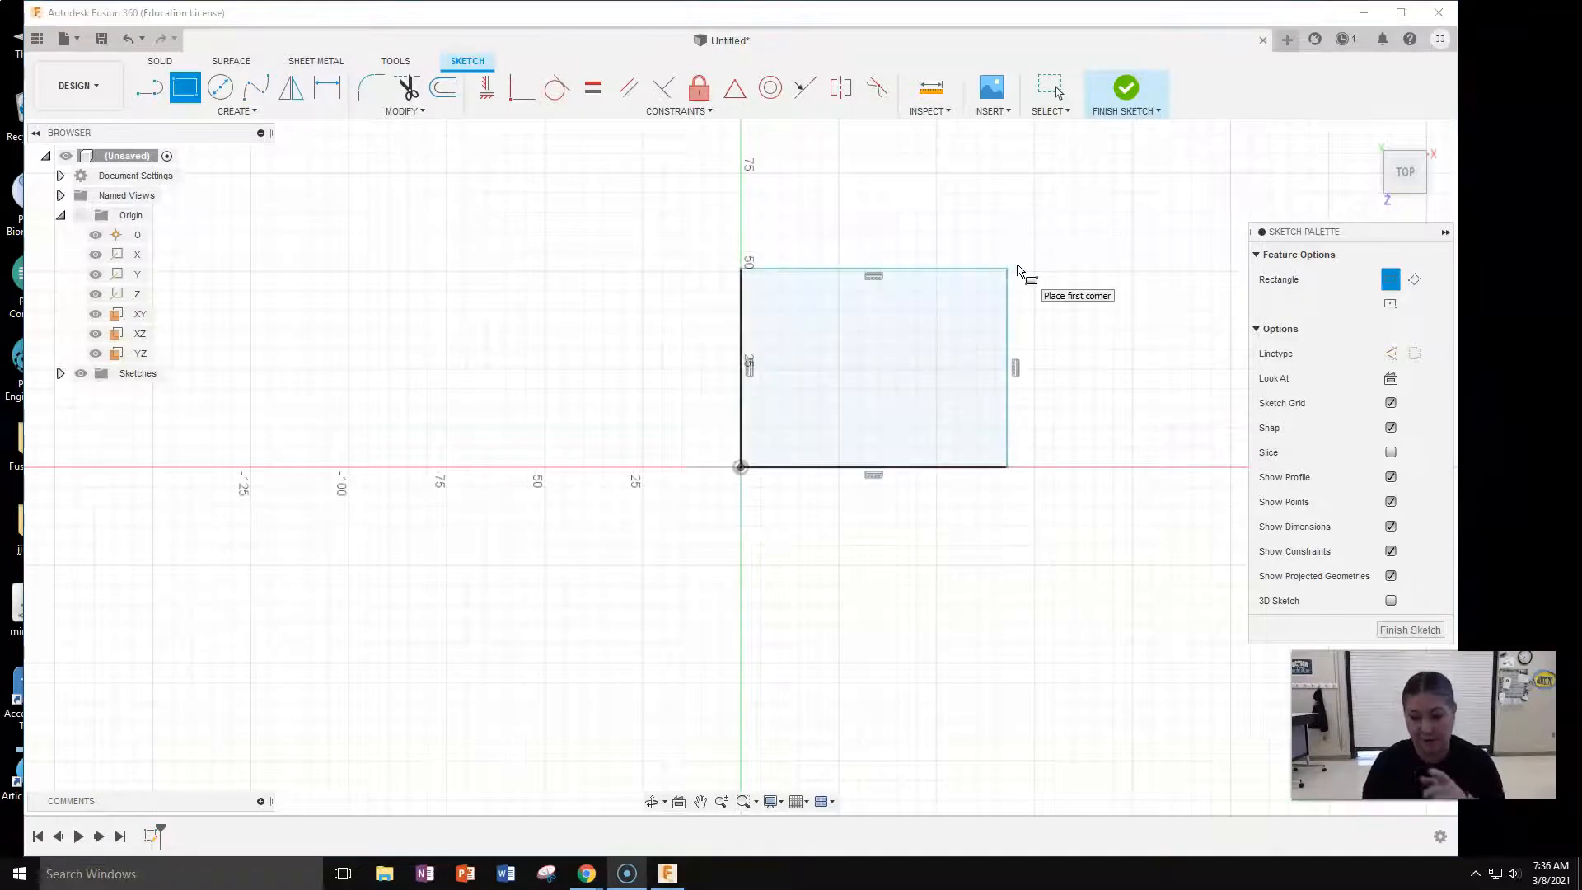
click(928, 306)
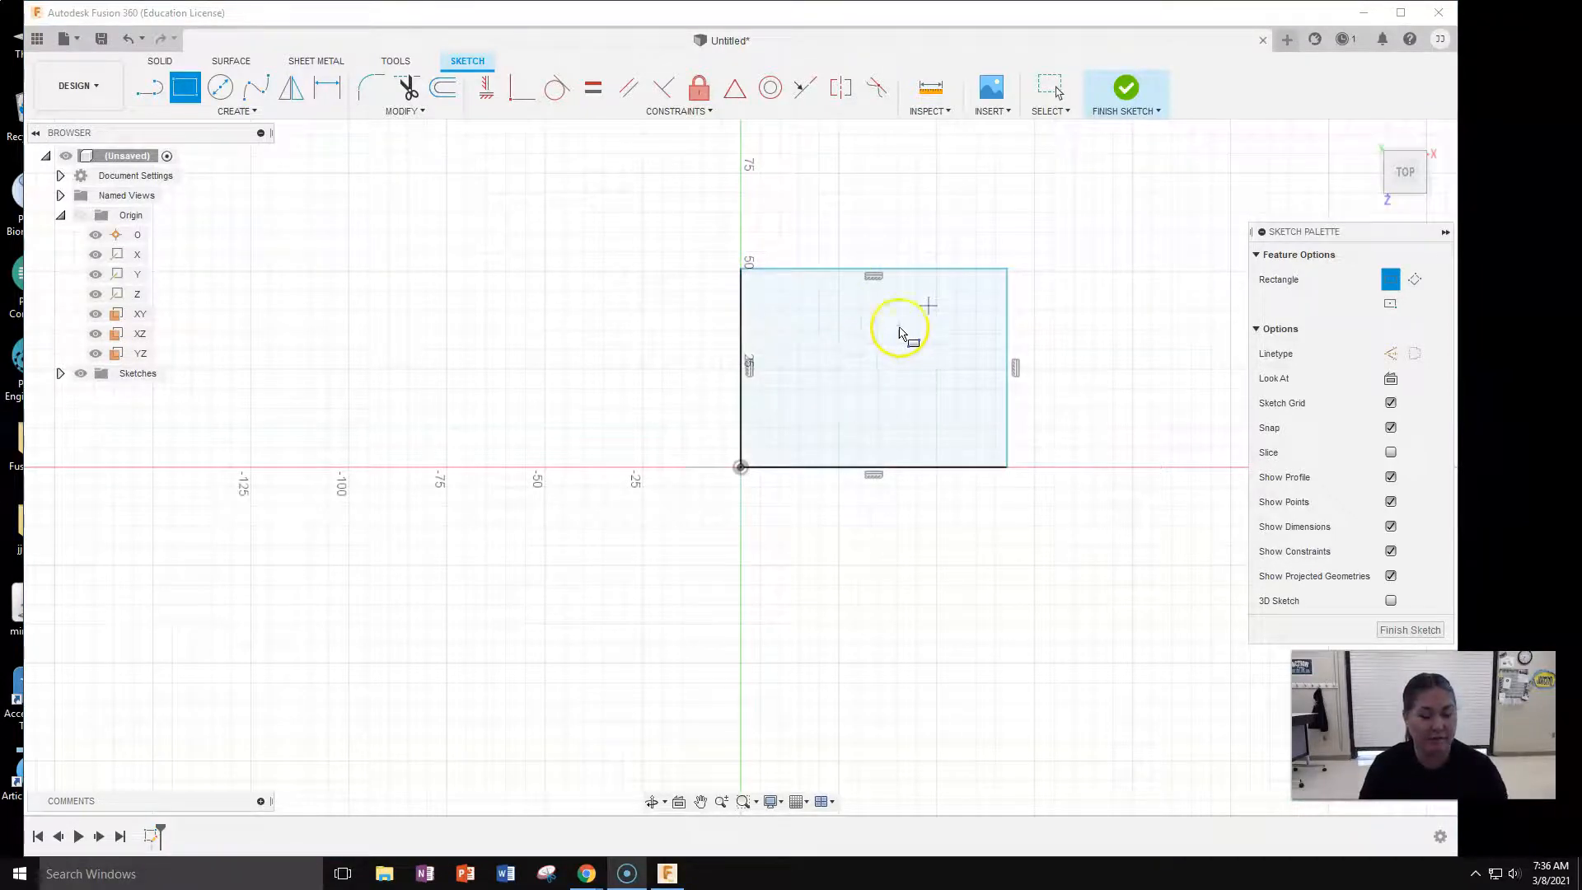
click(912, 219)
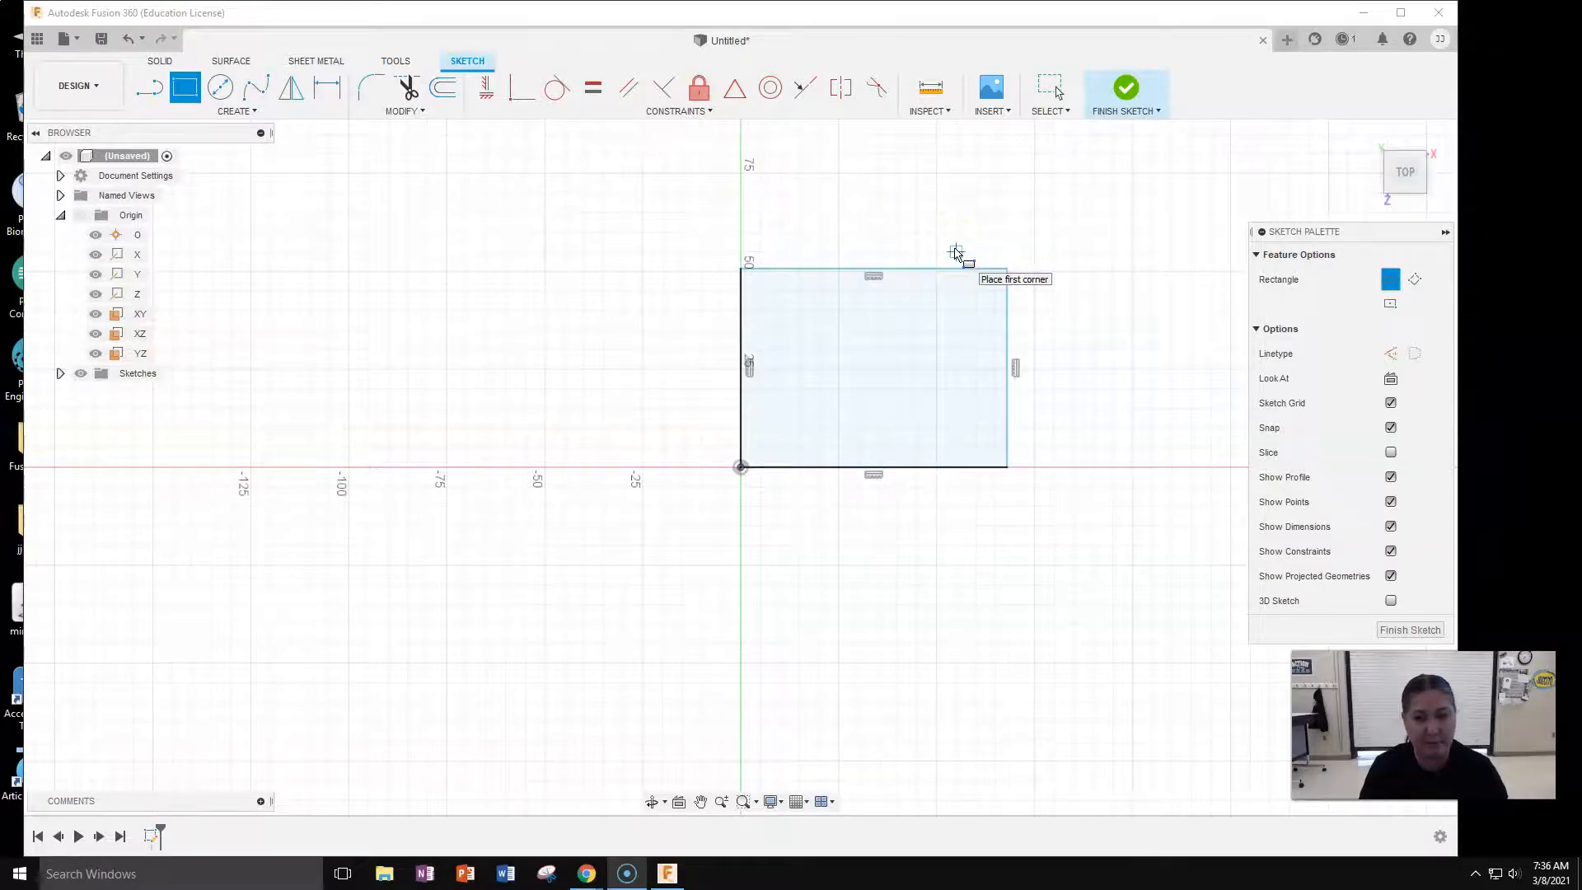
Dimension the rectangle's upper horizontal edge and set its length to 50 mm.
click(328, 92)
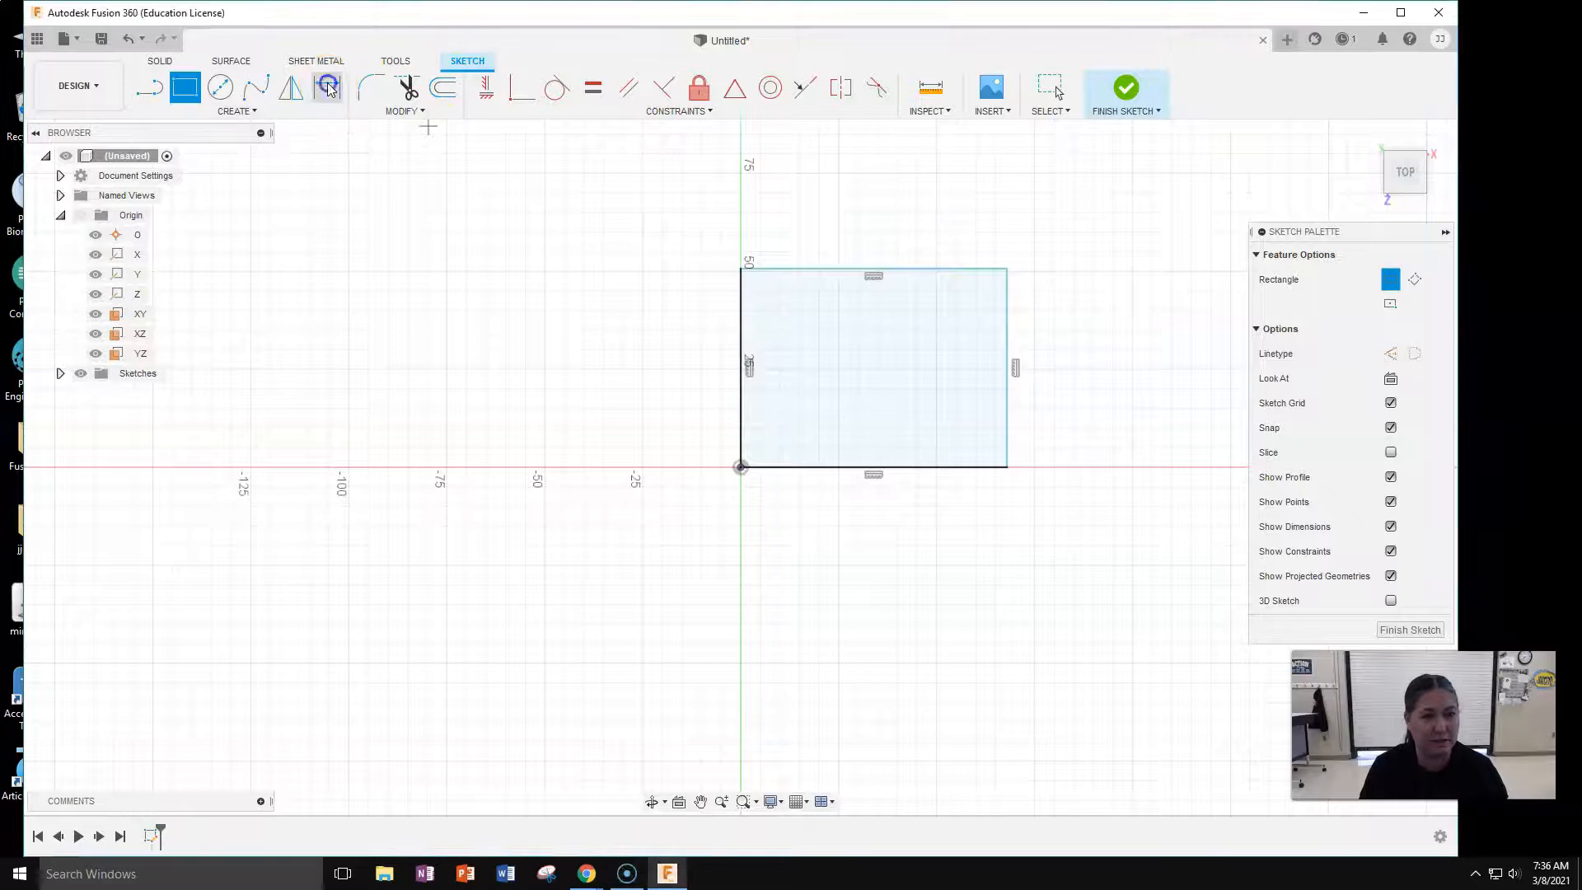
click(882, 265)
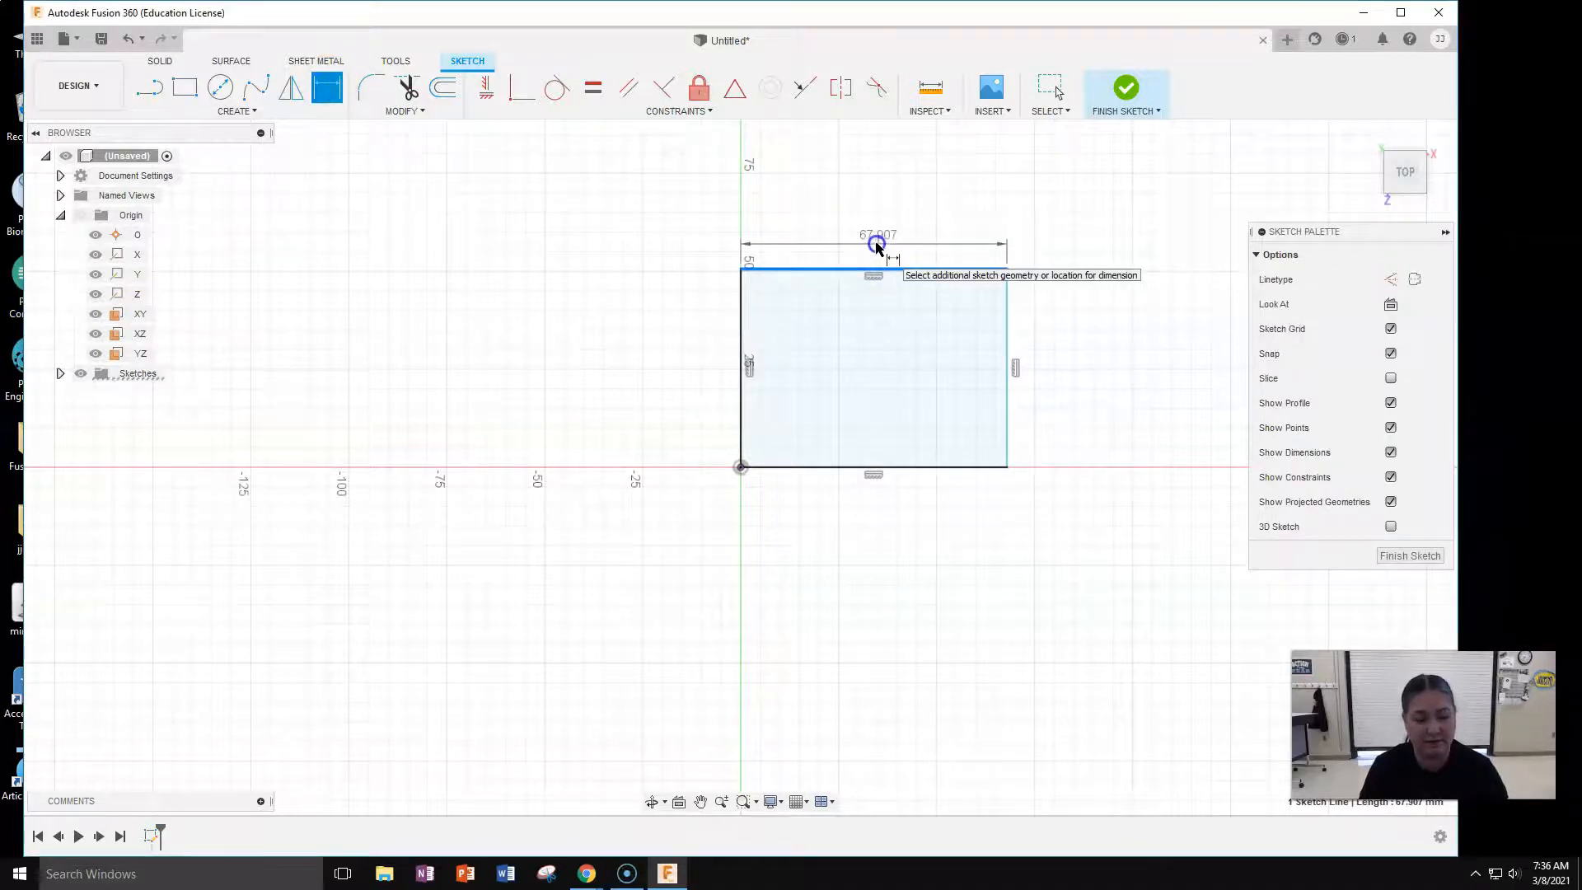
click(876, 245)
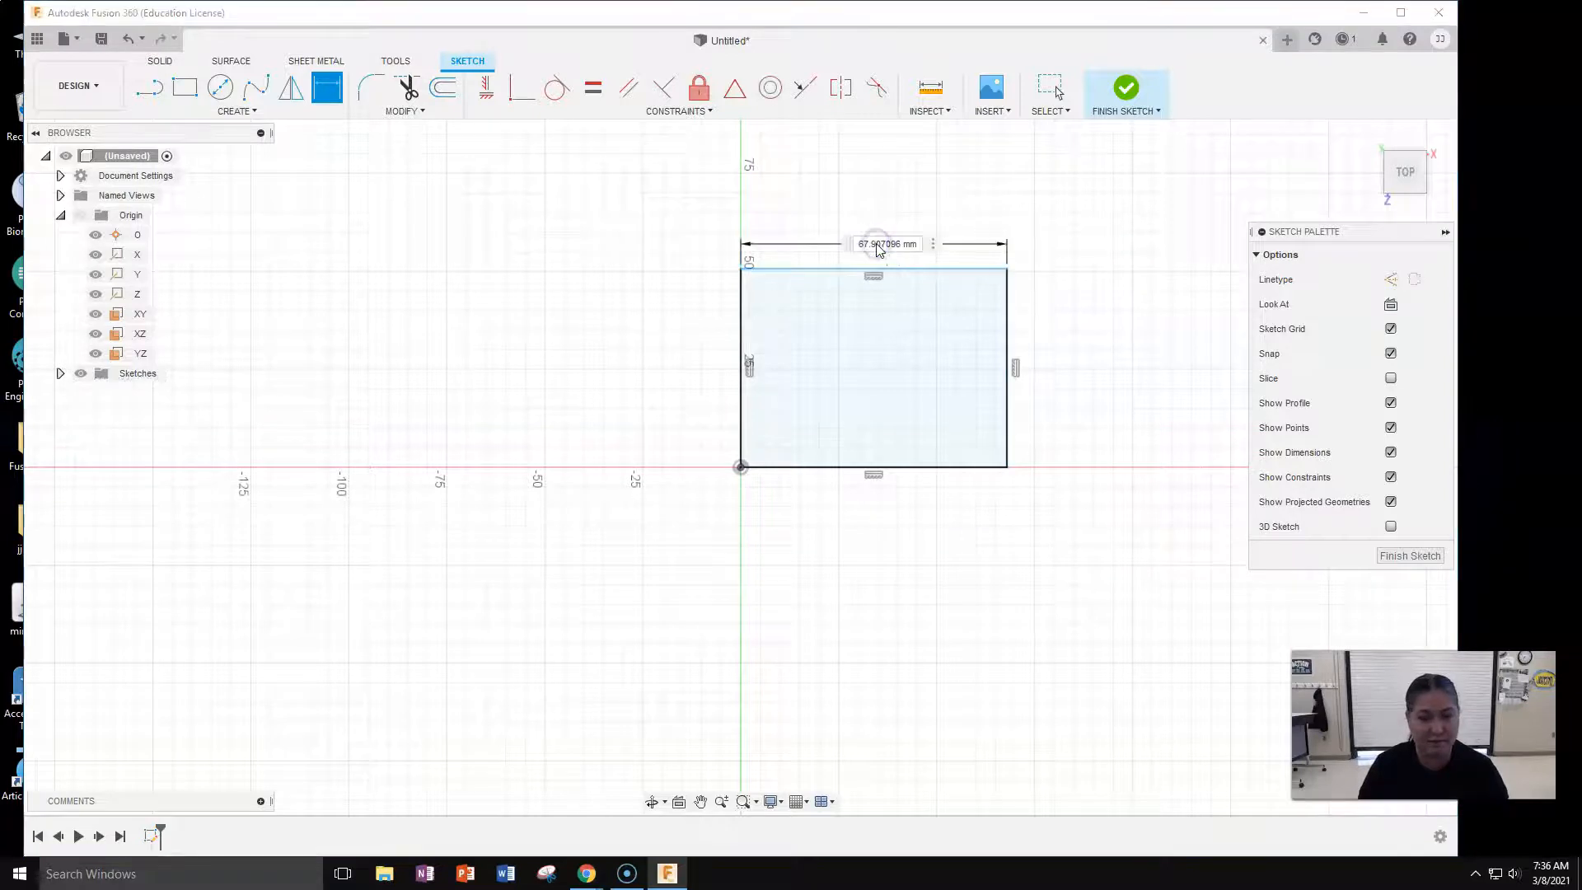
text(50)
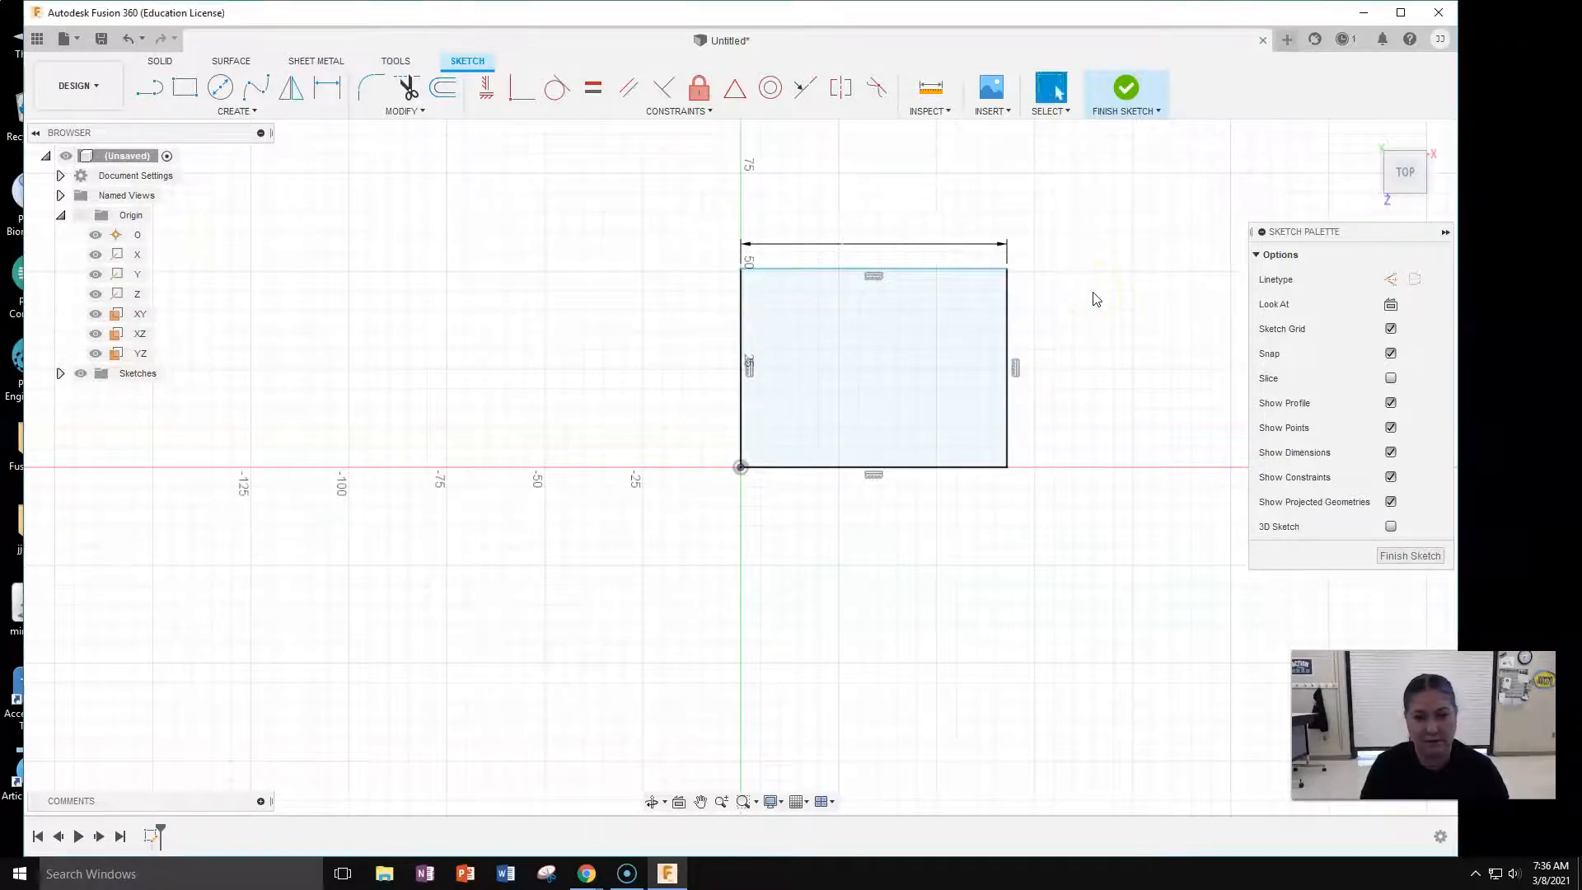
key(Return)
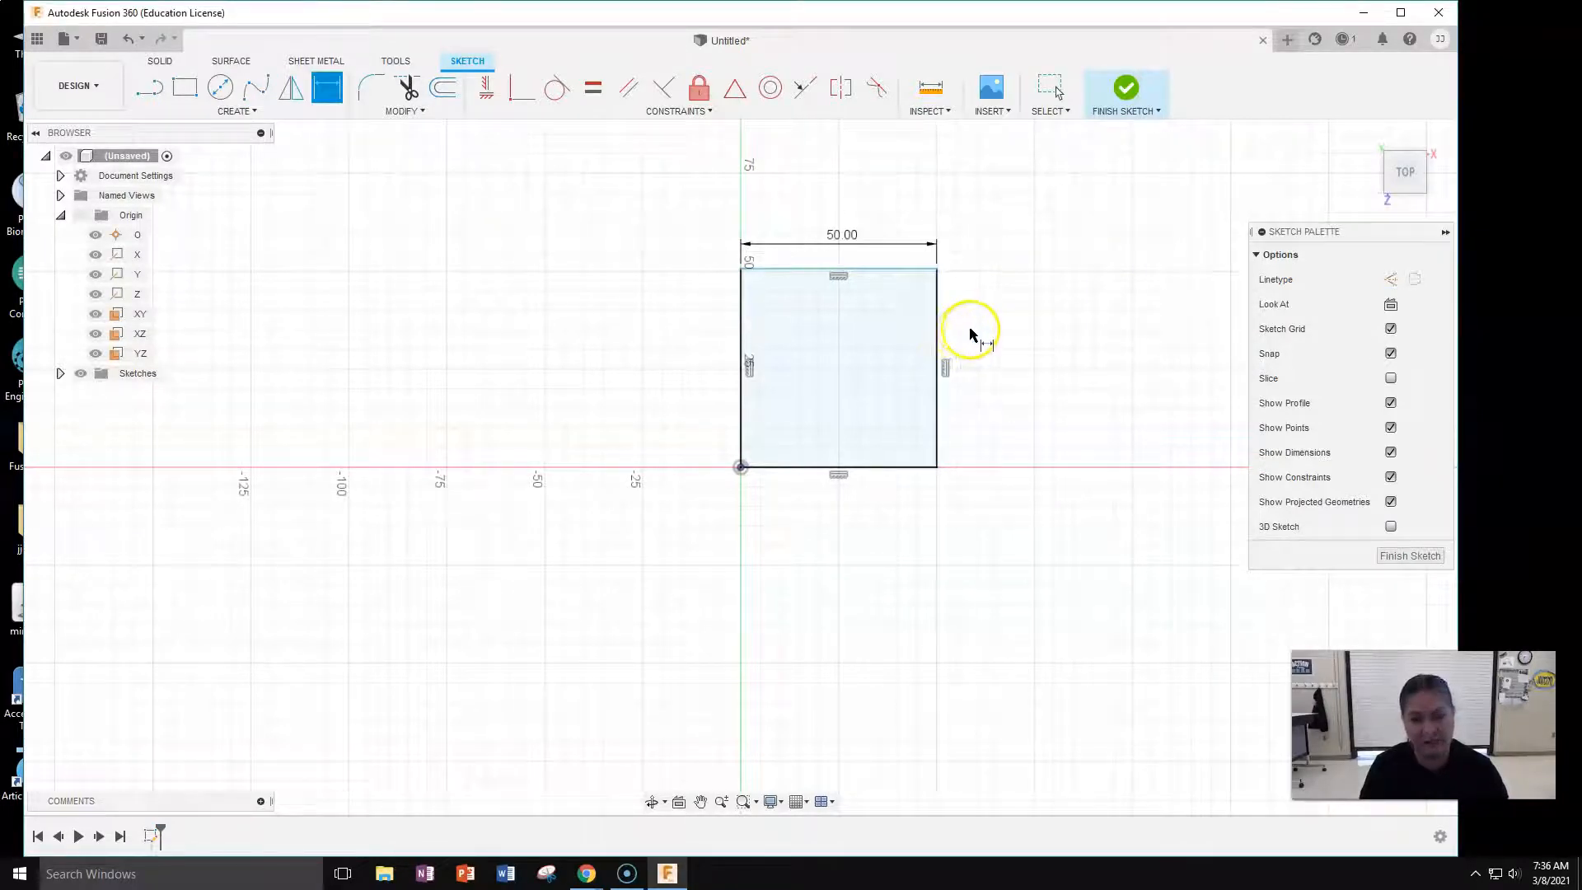
Dimension the rectangle's vertical edge opposite the origin and set its length to 50 mm.
click(939, 348)
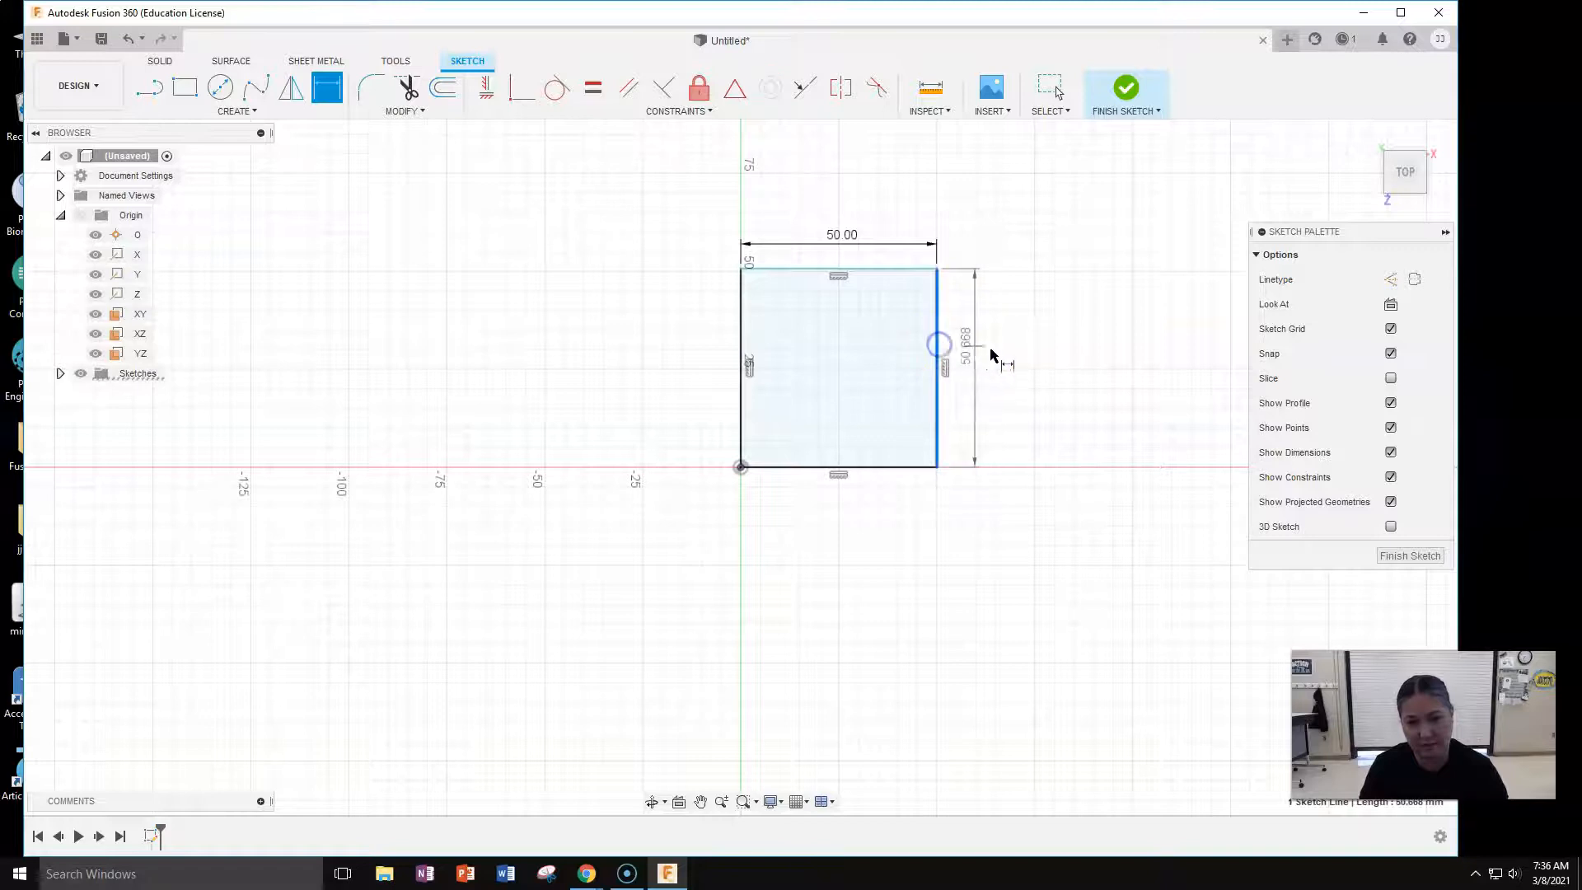
click(991, 351)
text(50)
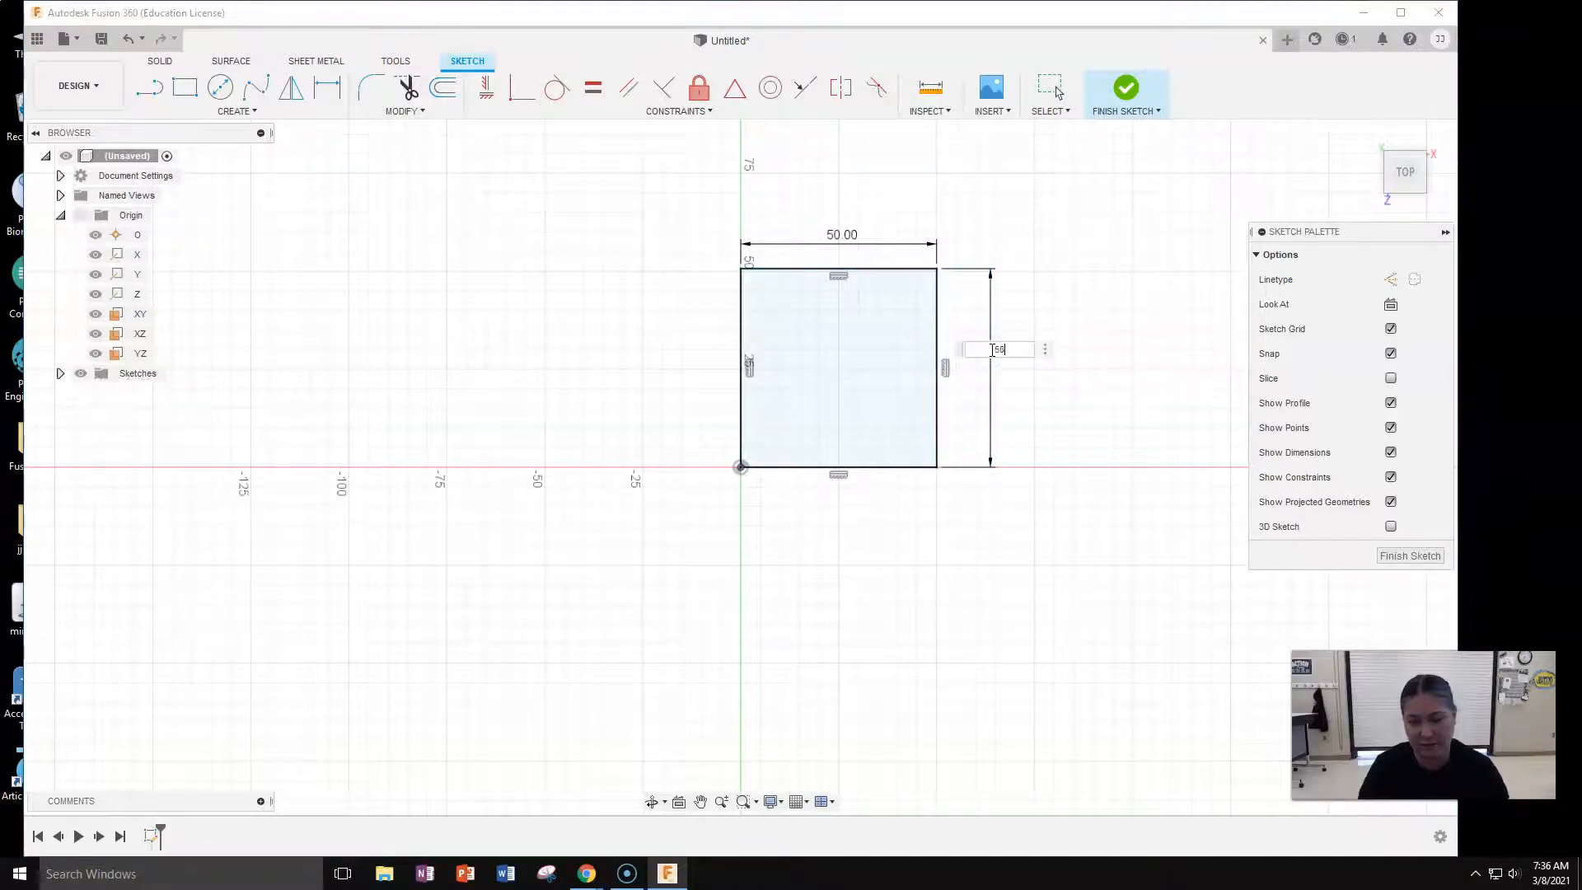
key(Return)
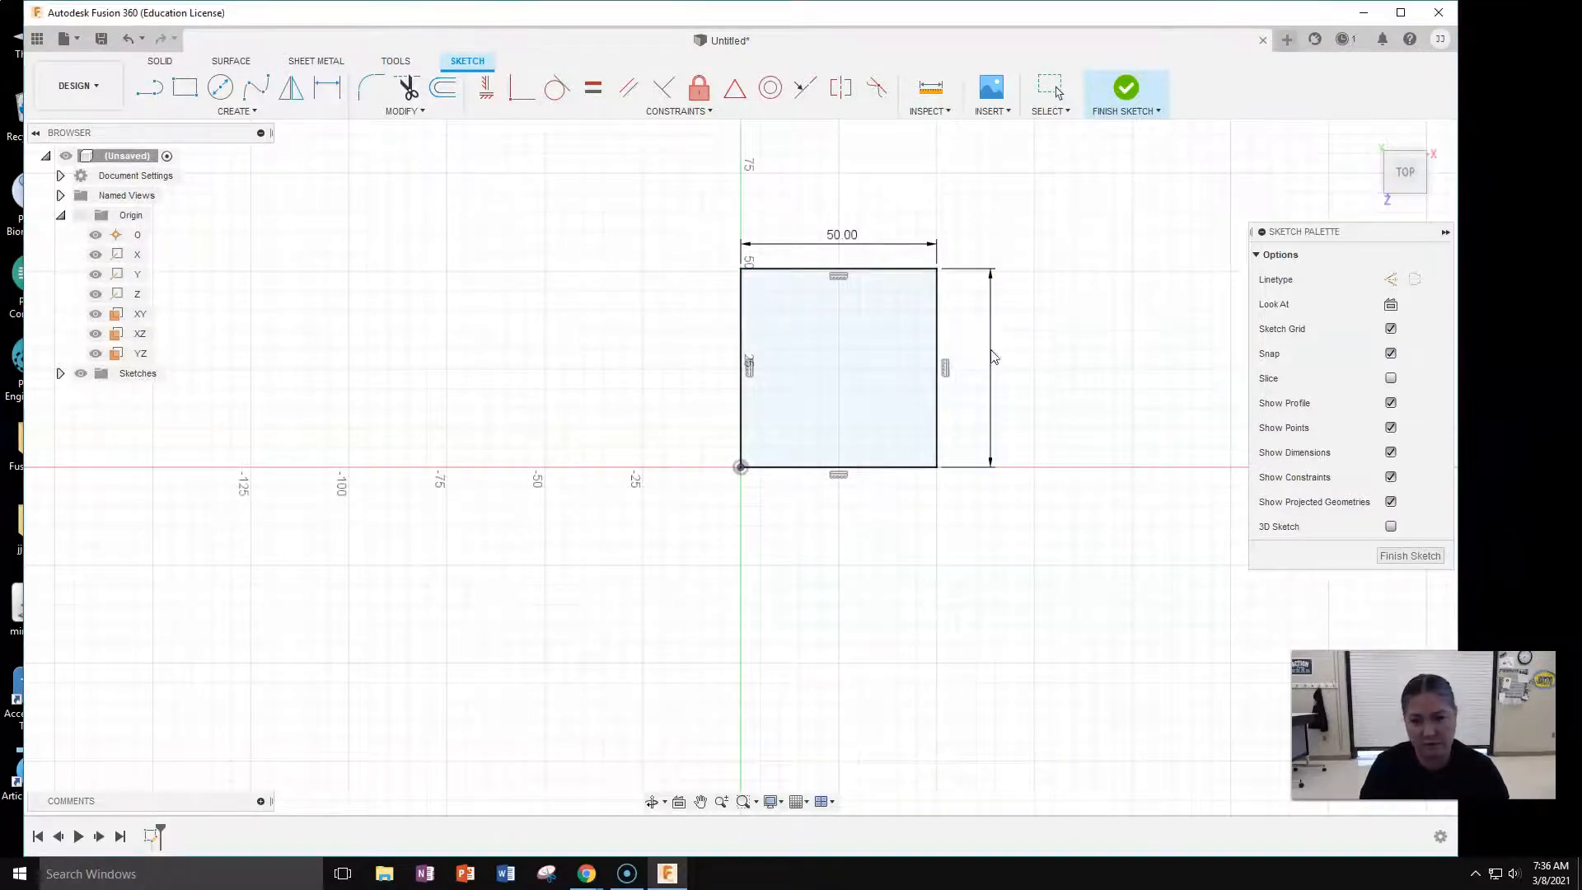
click(998, 221)
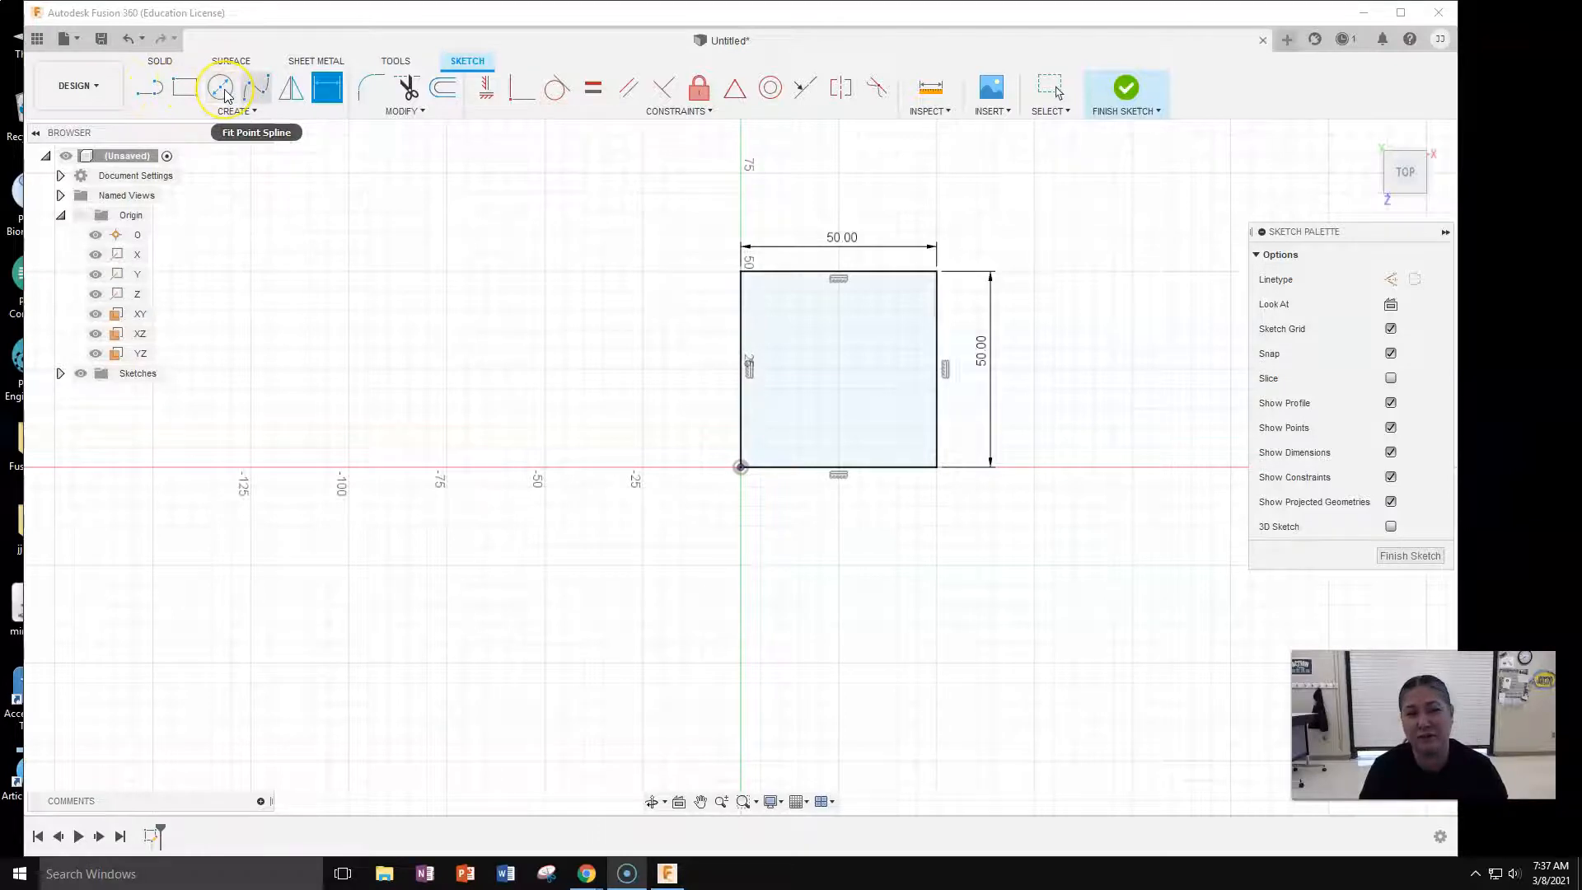
Examine the sketch modify, constraint and insert commands, and the solid, surface, sheet metal and tools command sets.
click(421, 112)
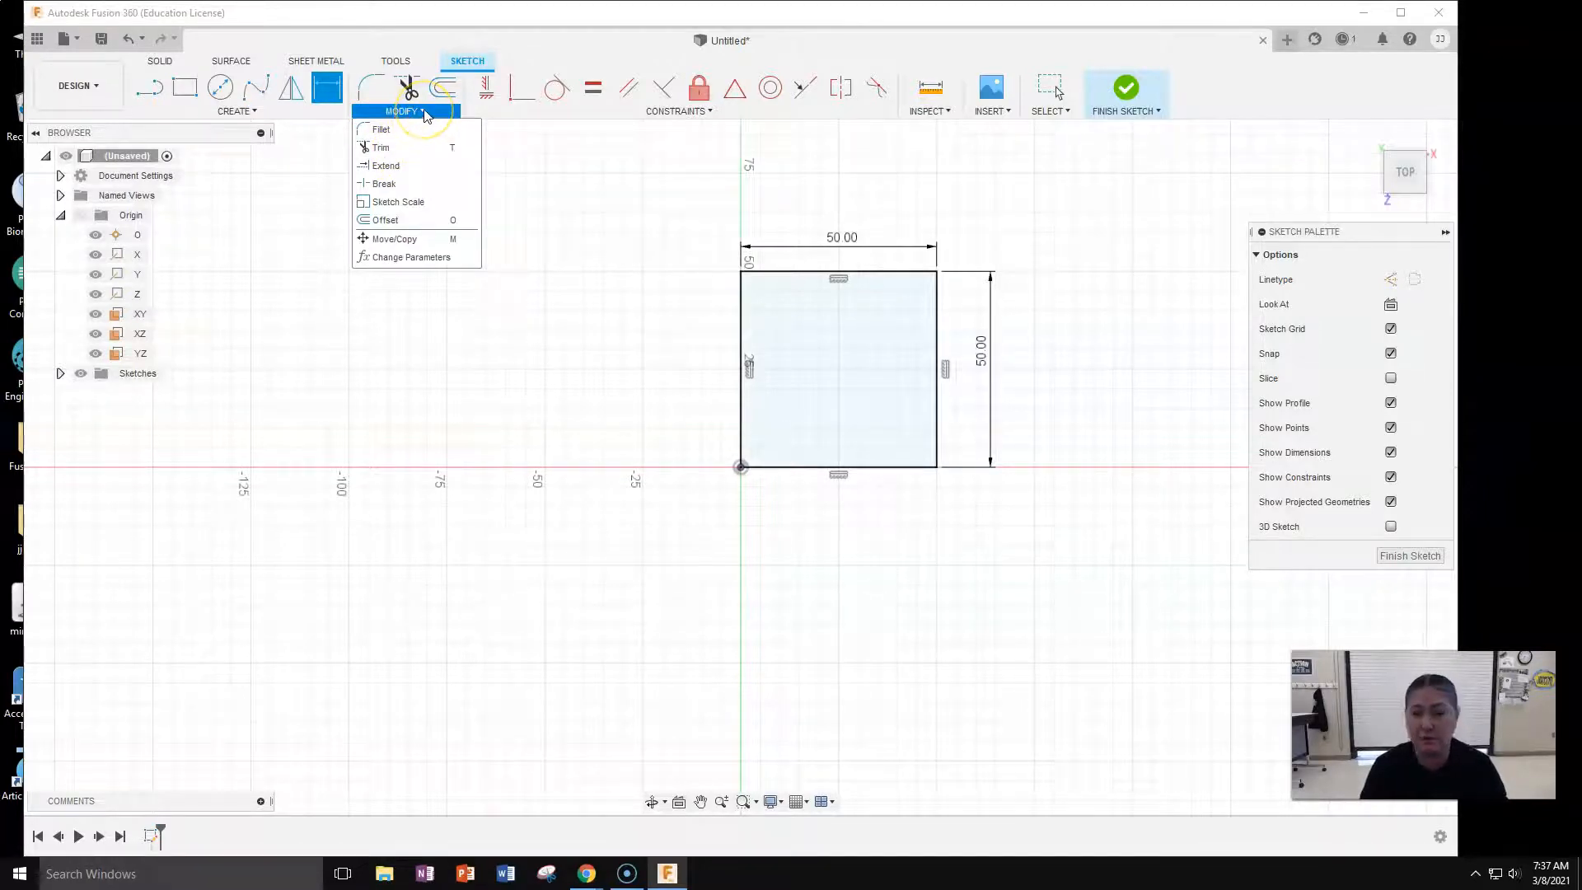
click(689, 114)
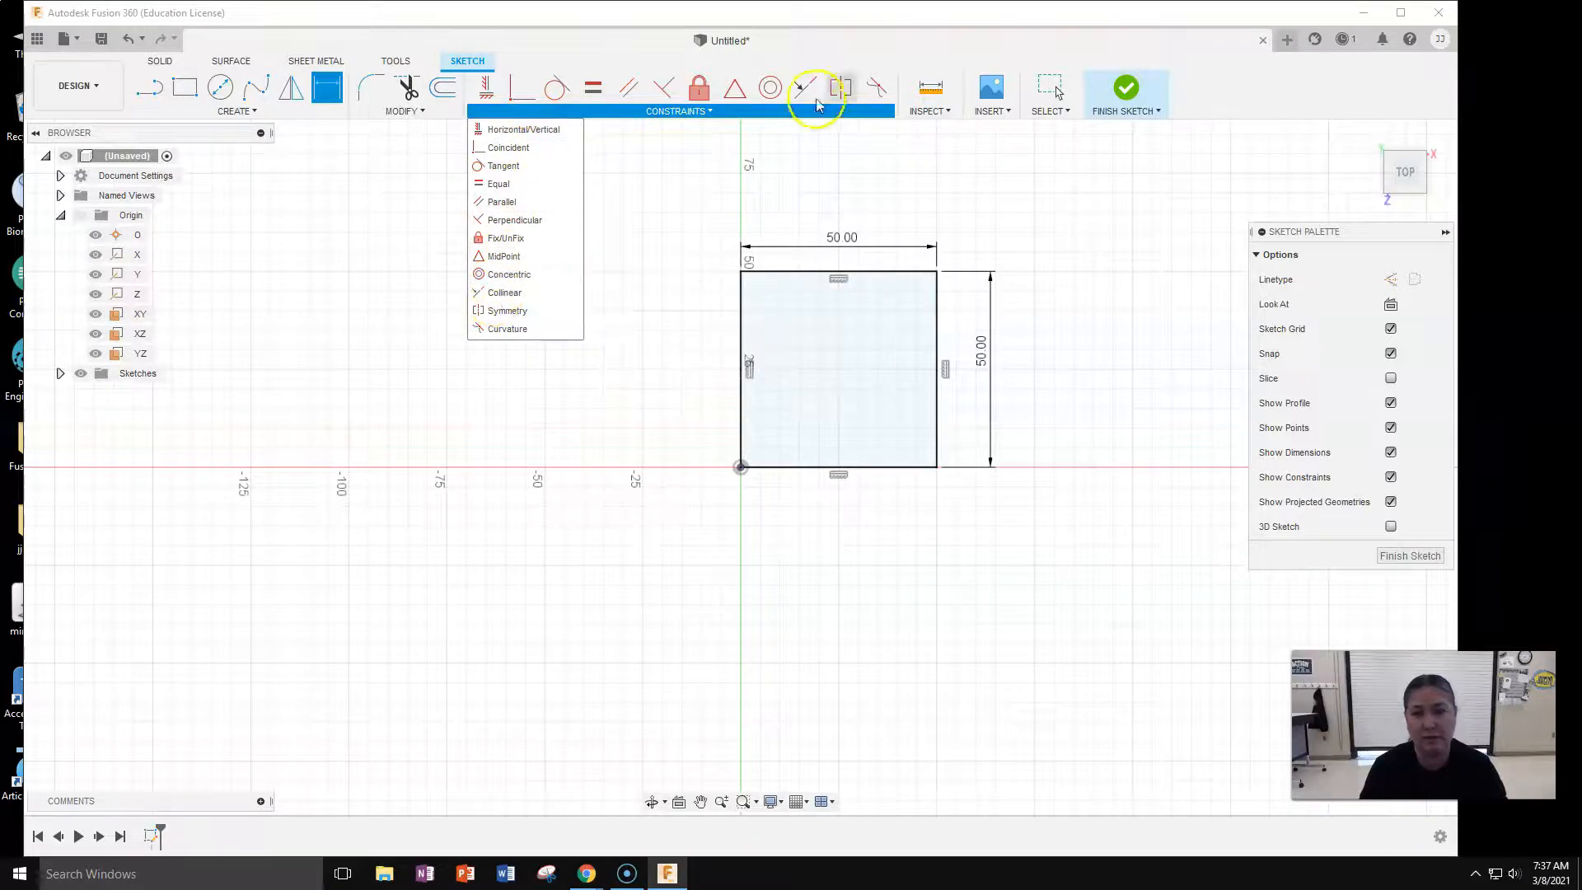
click(991, 107)
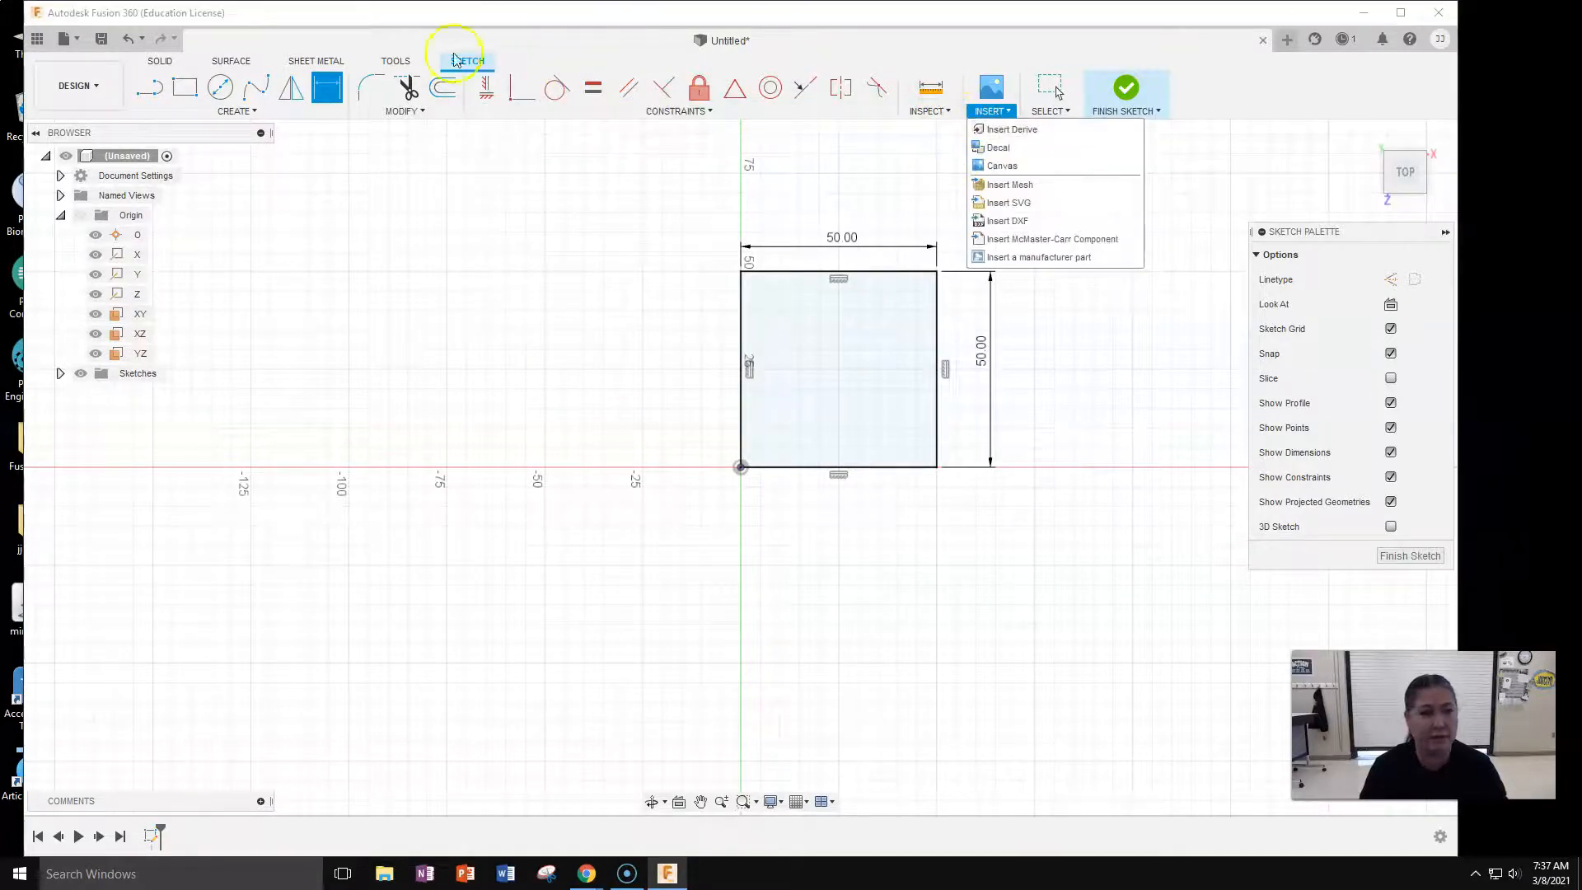
click(165, 65)
click(243, 64)
click(318, 61)
click(400, 61)
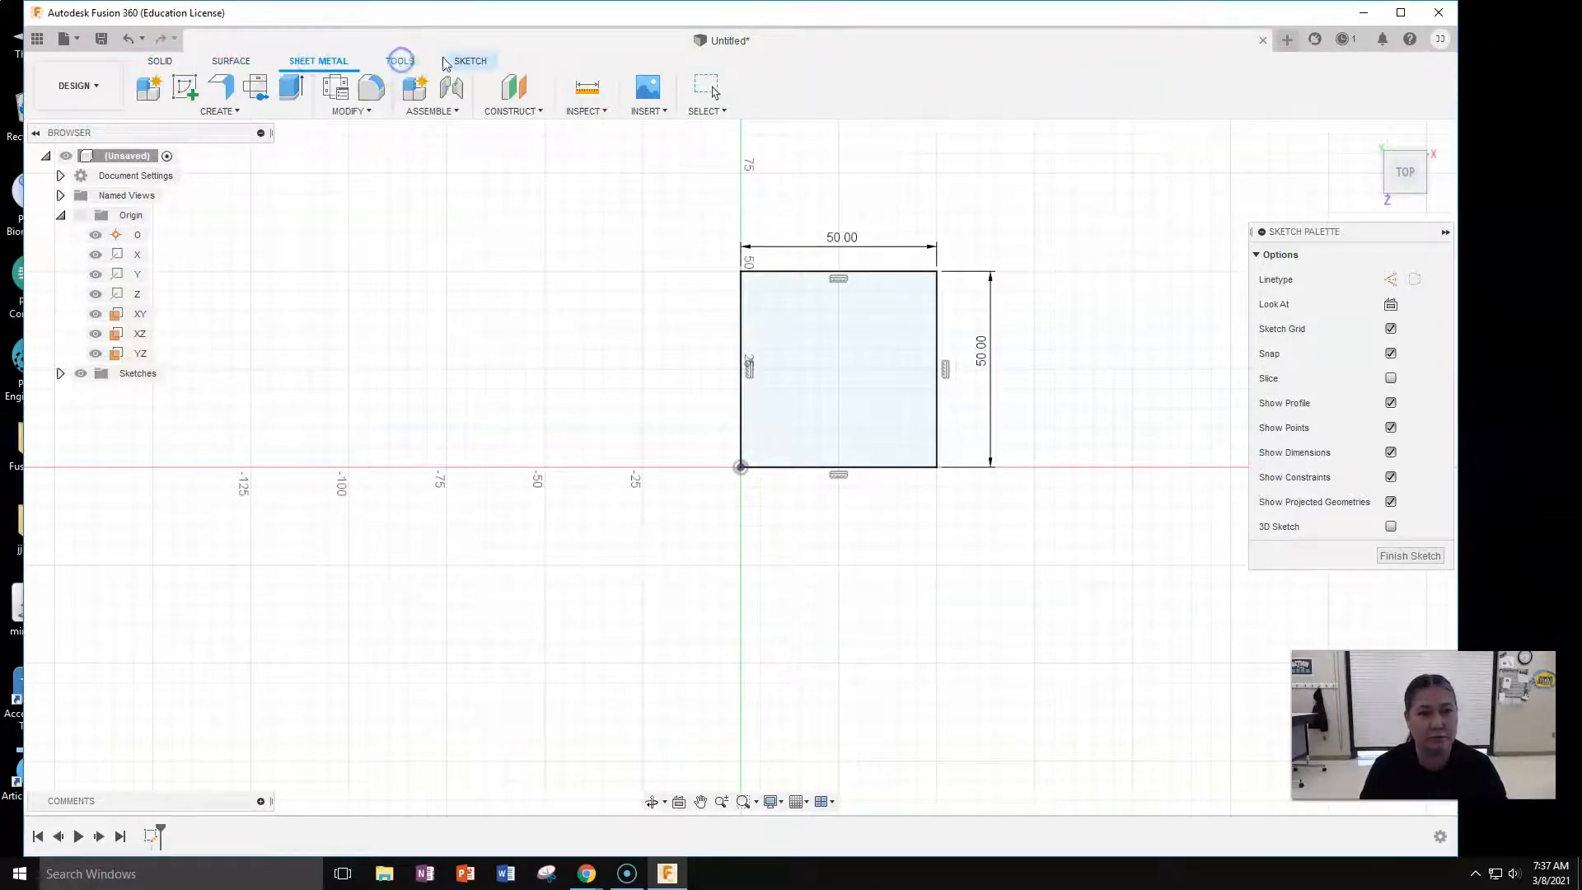
click(469, 61)
click(474, 61)
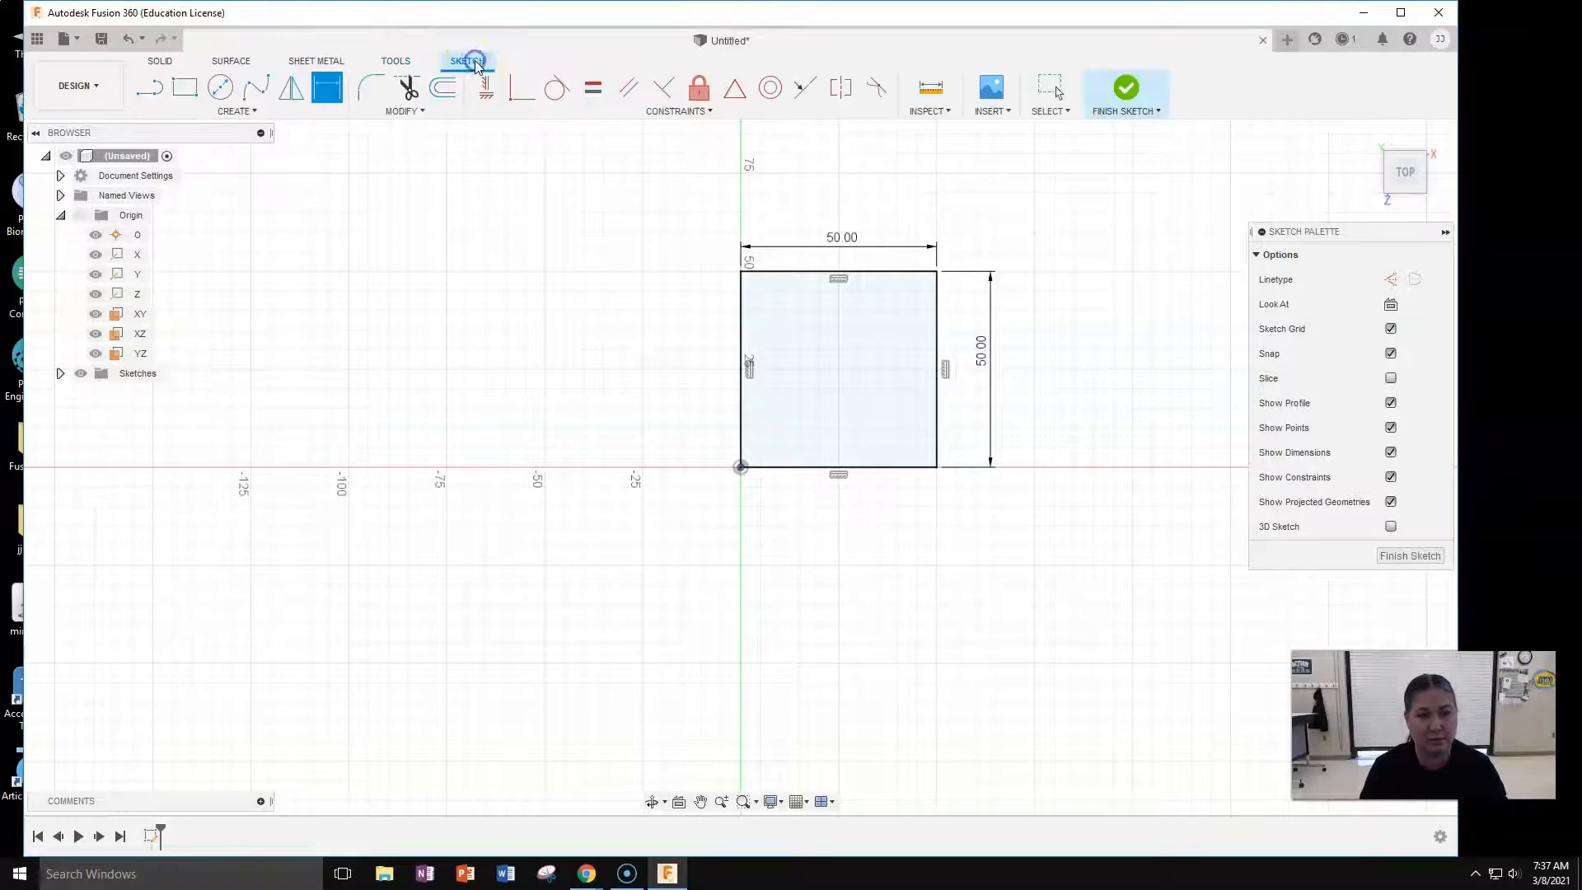
Extrude the square profile 50 mm upward as a new body.
click(163, 61)
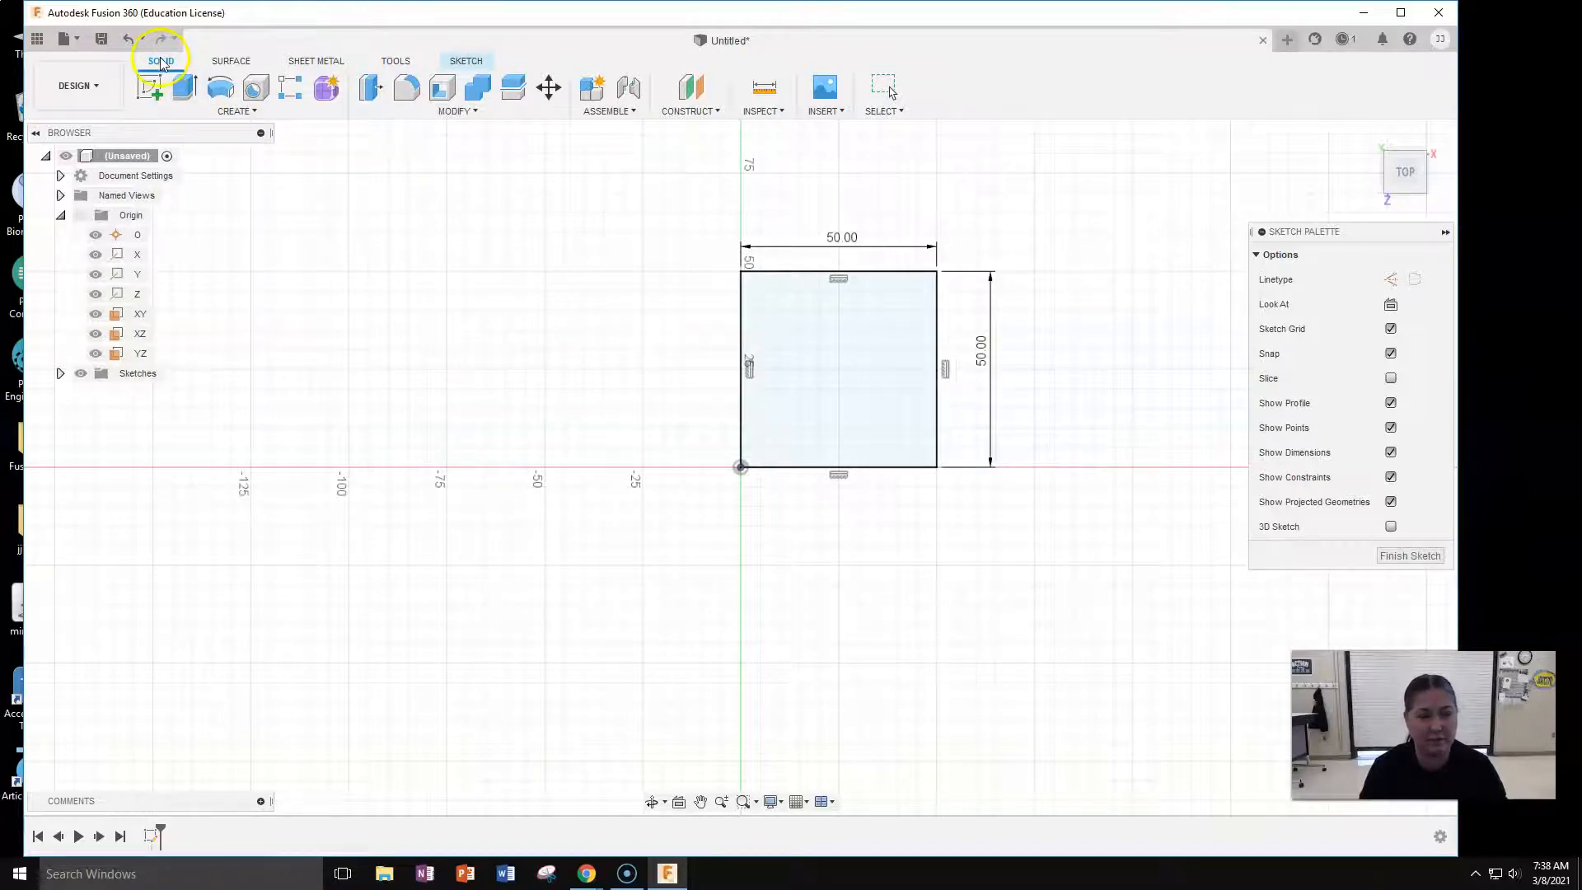
click(184, 87)
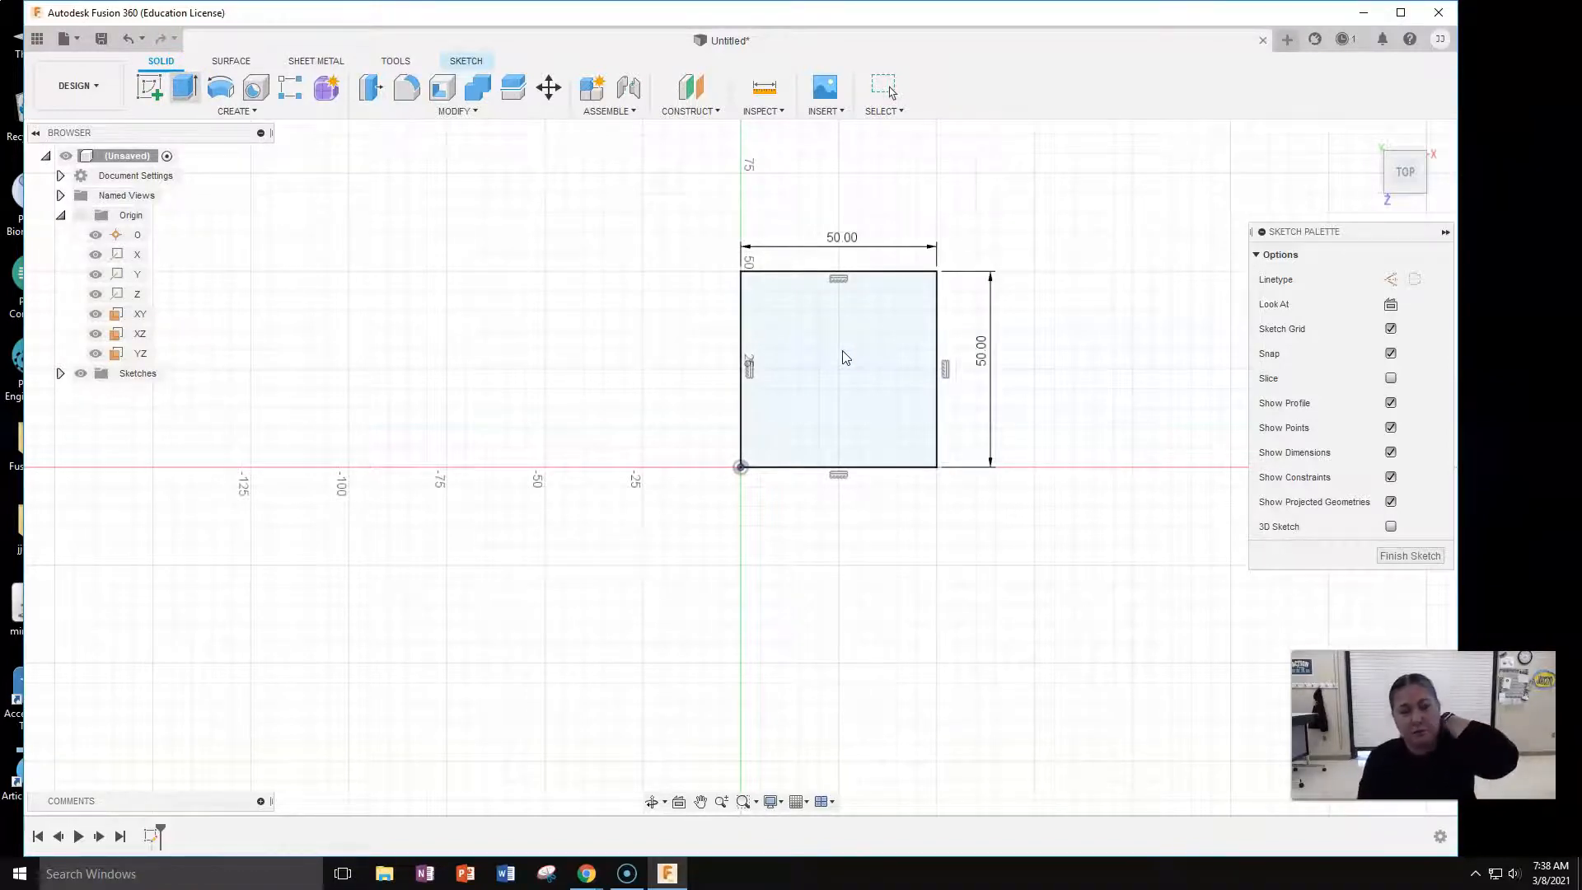
click(861, 335)
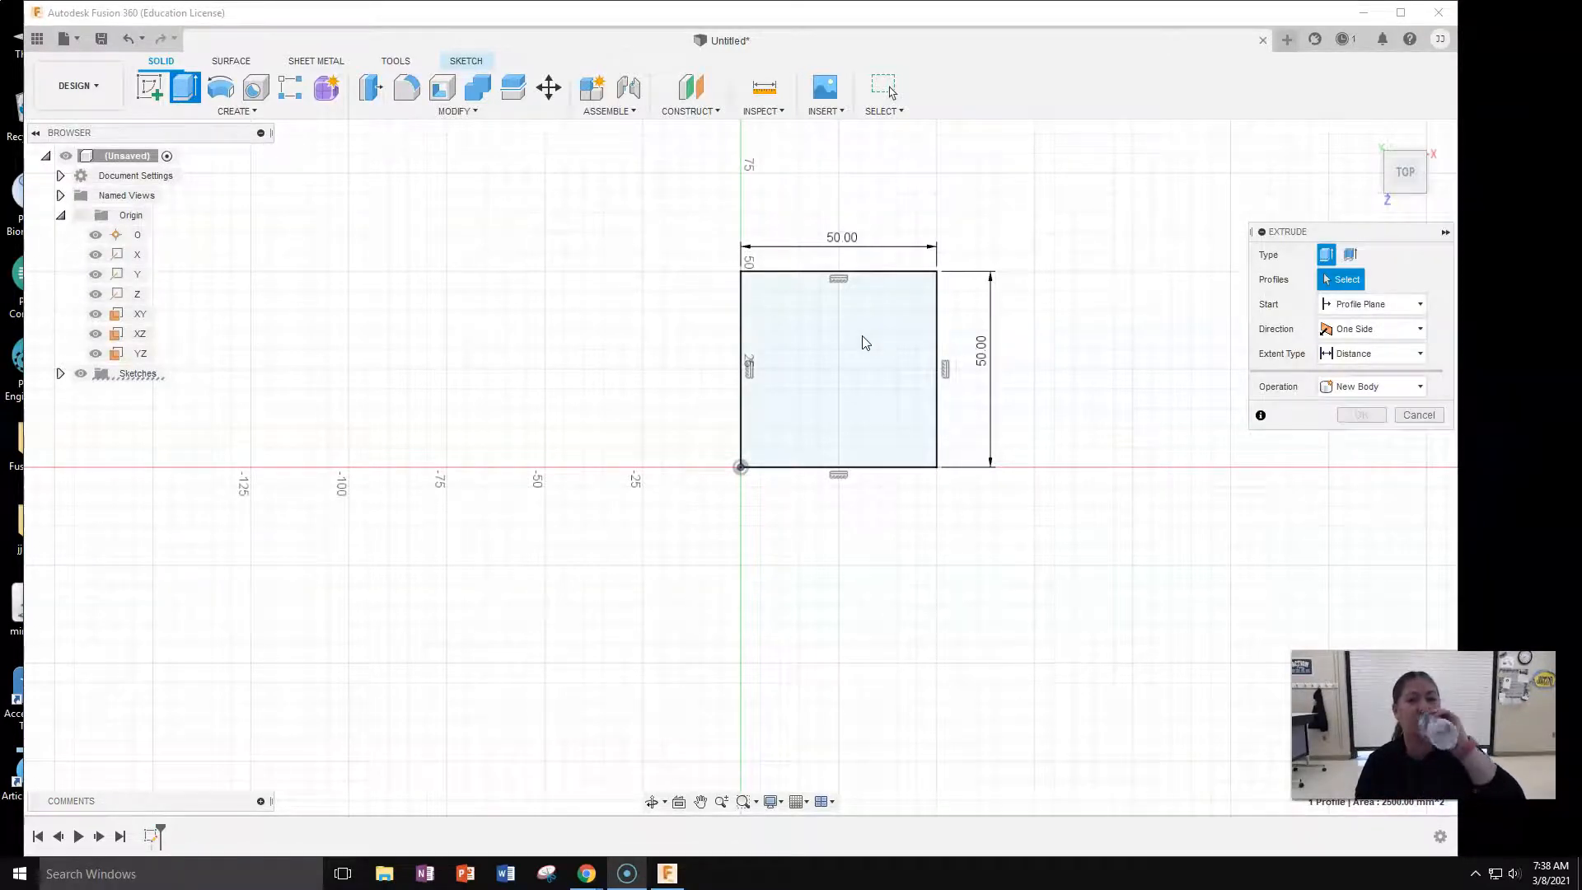
click(865, 342)
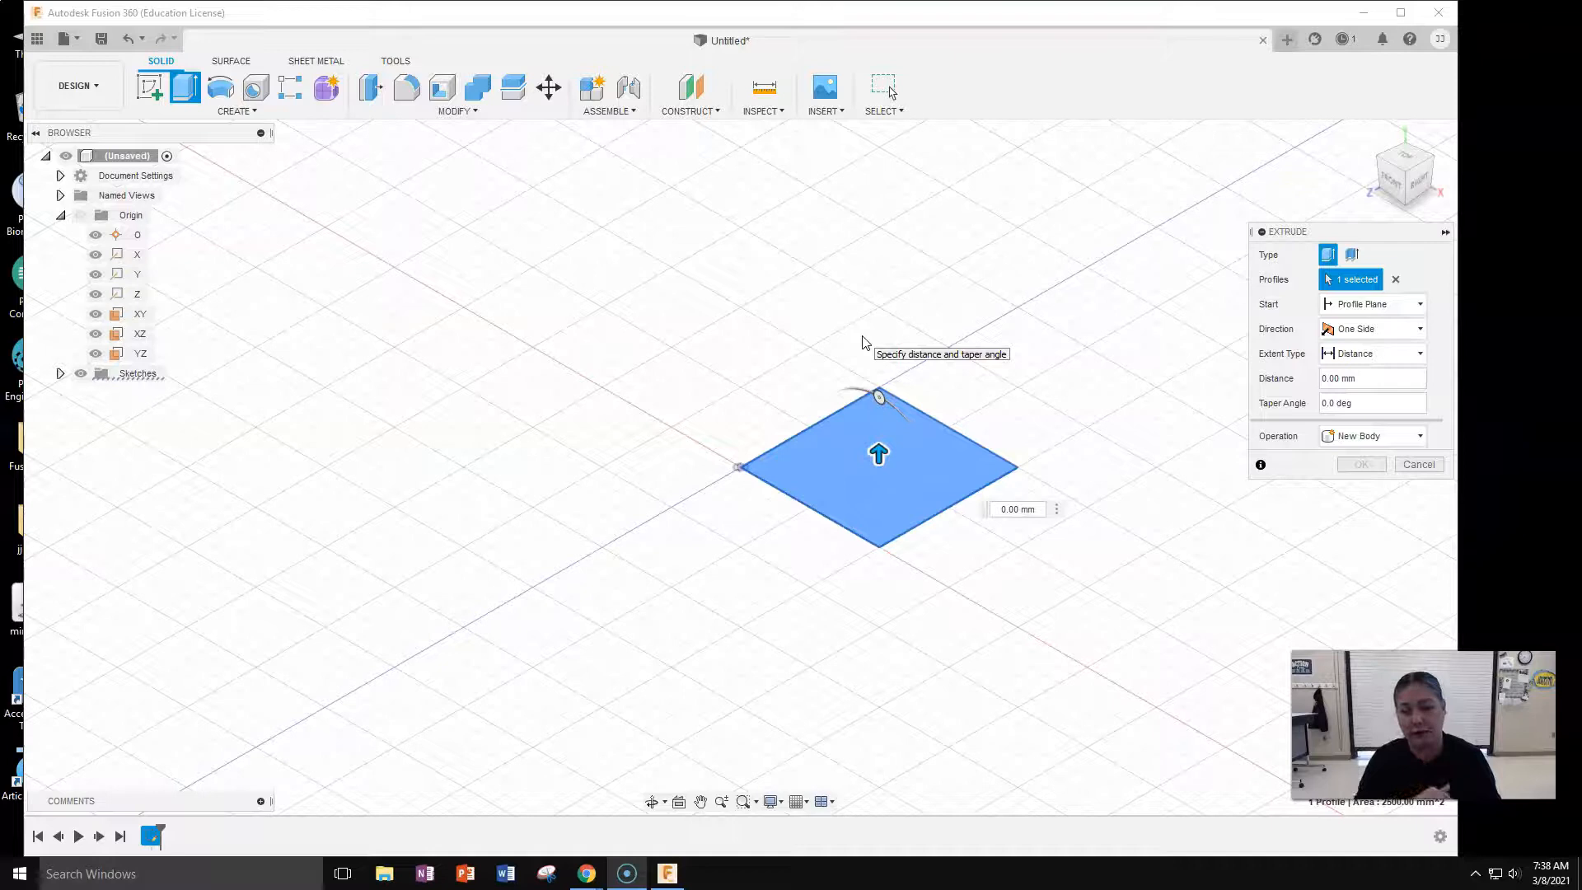
click(879, 451)
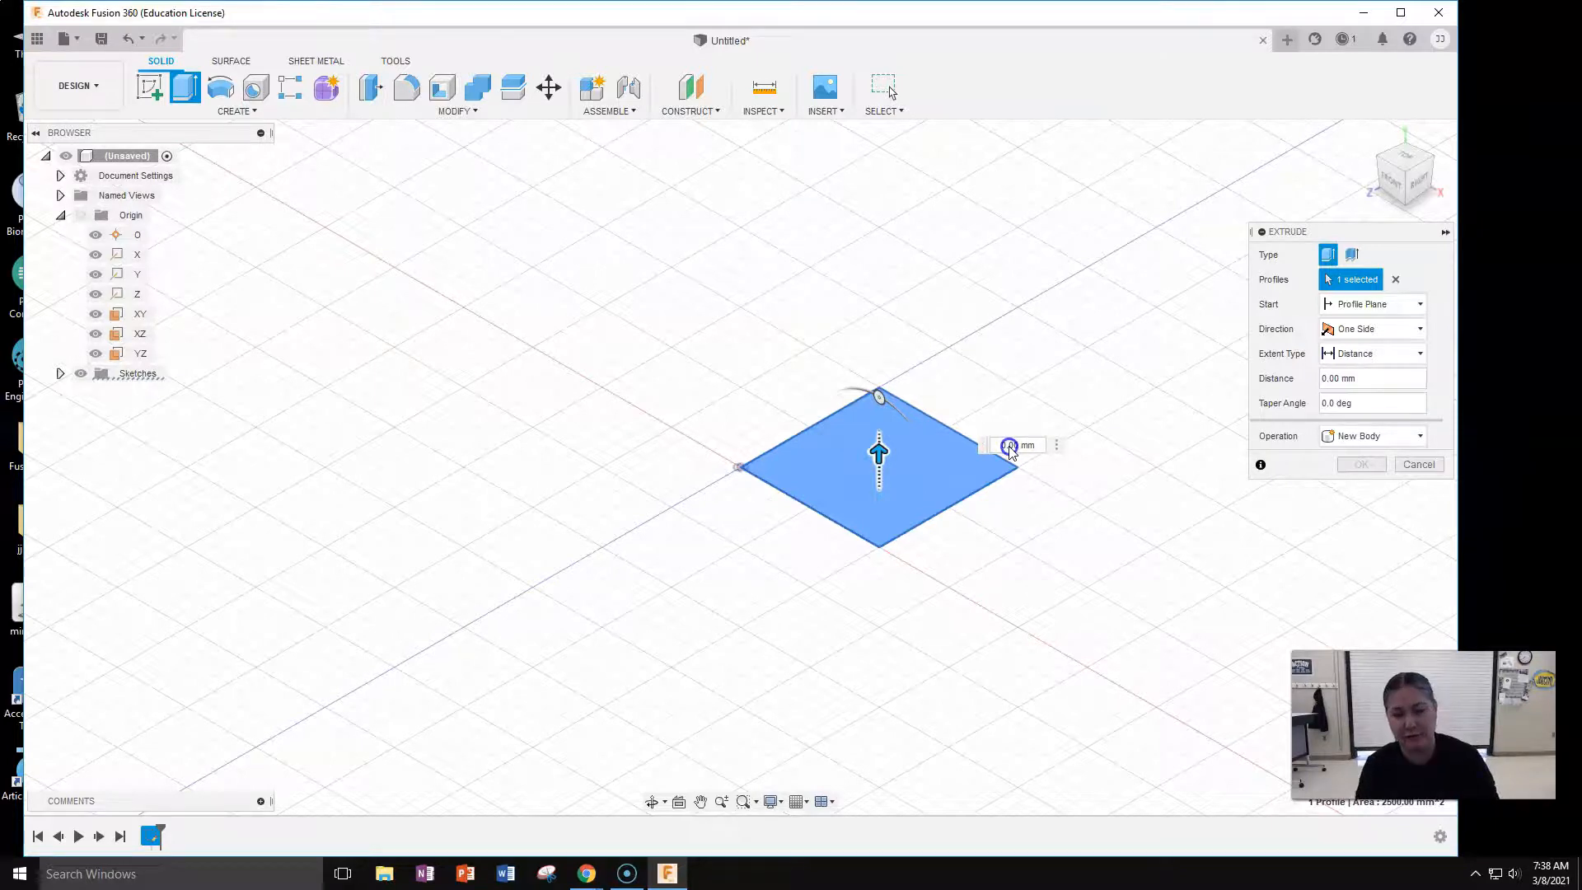
click(822, 389)
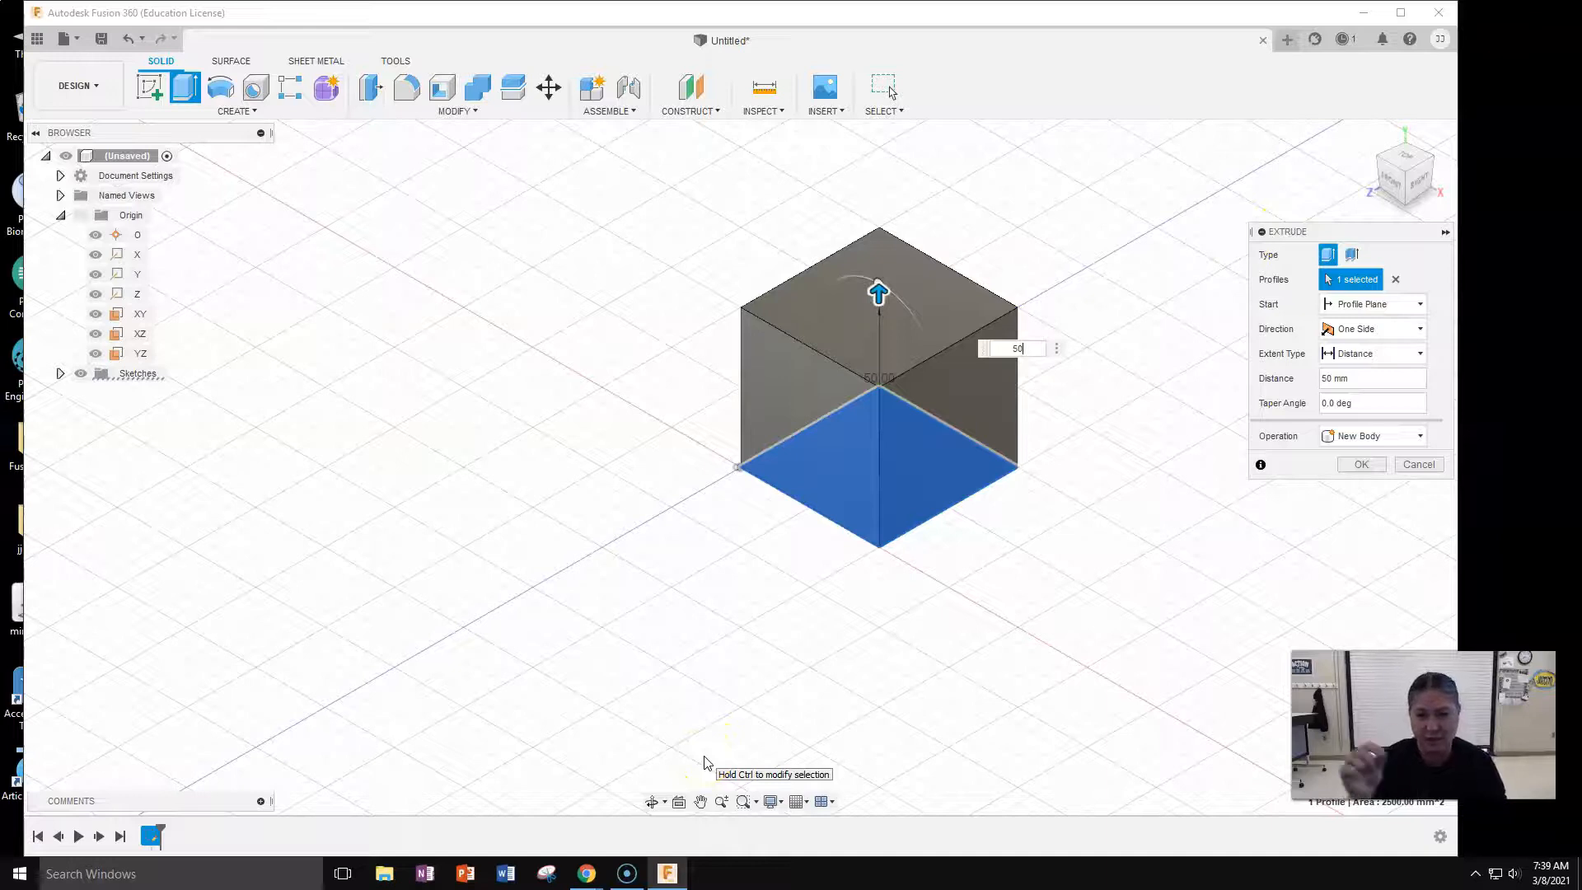
key(Return)
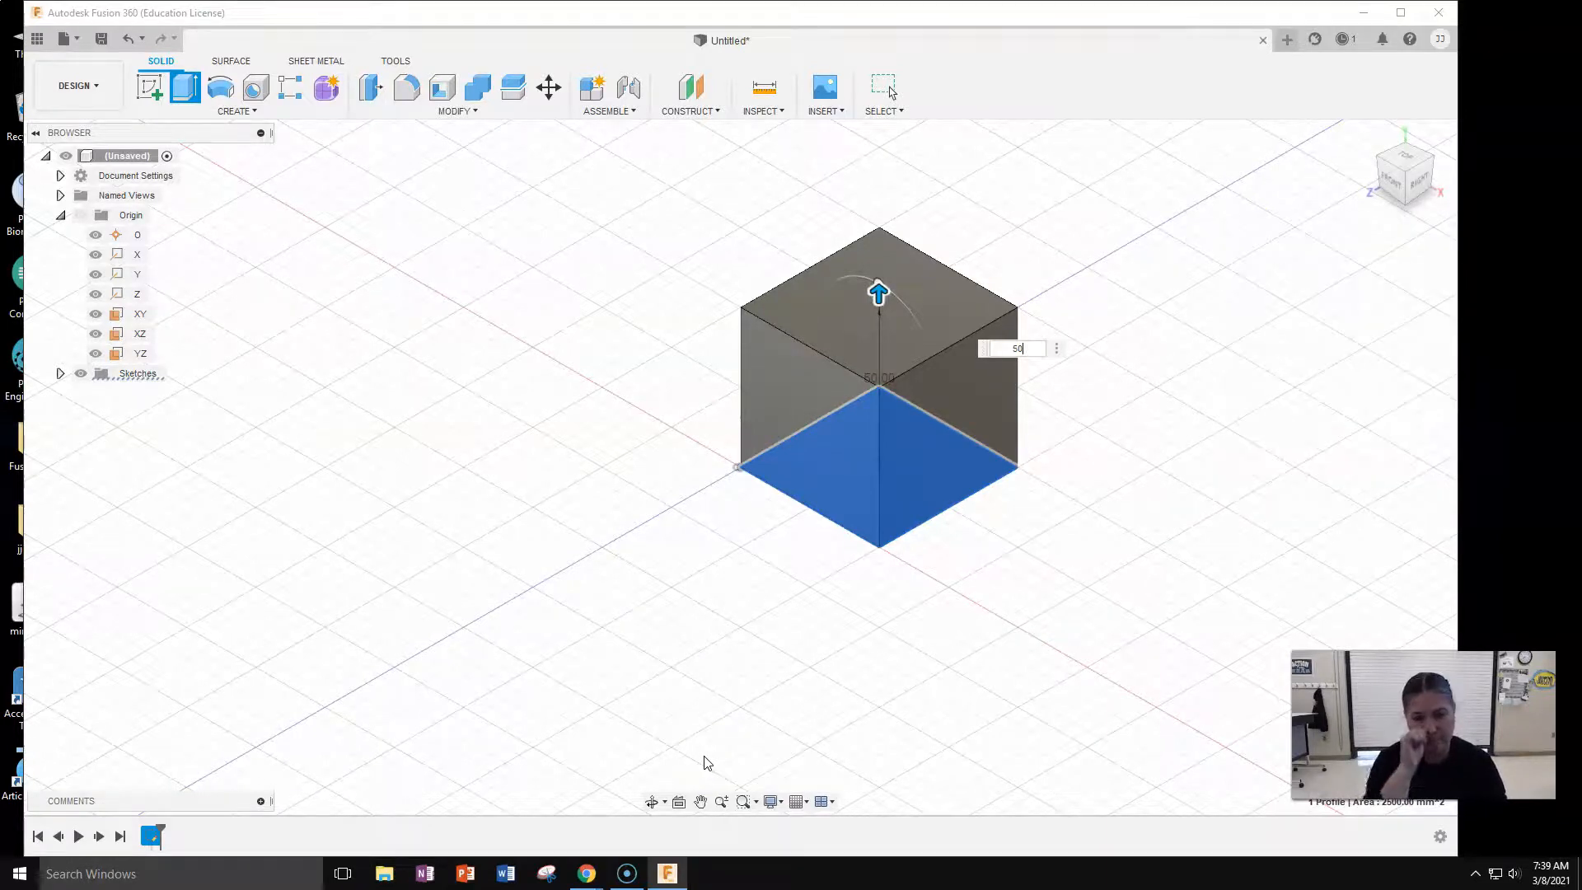
click(950, 470)
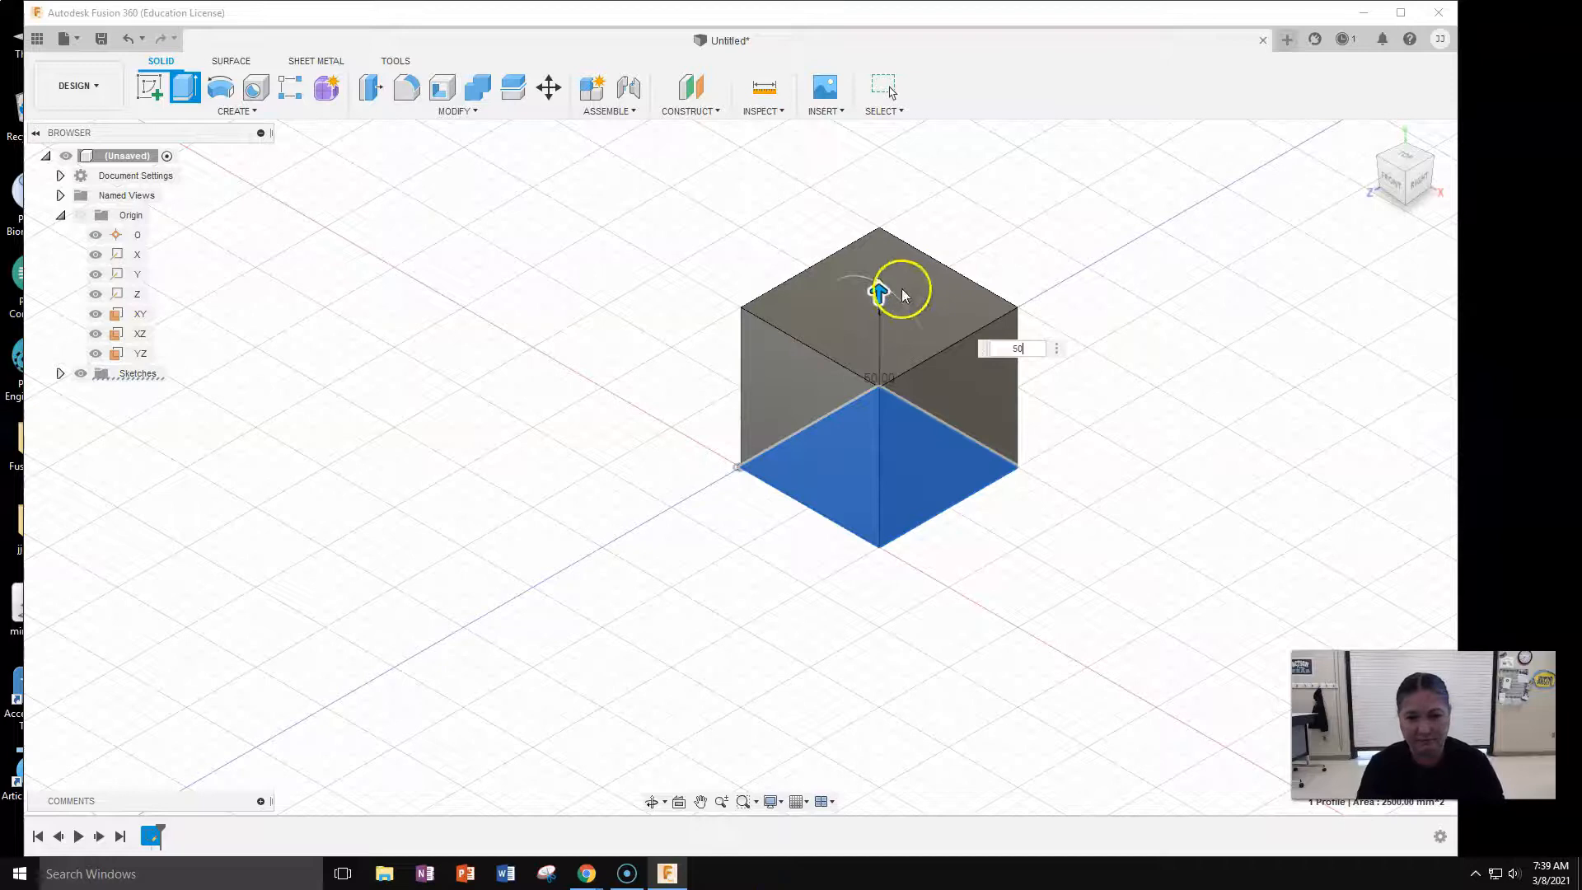
key(Return)
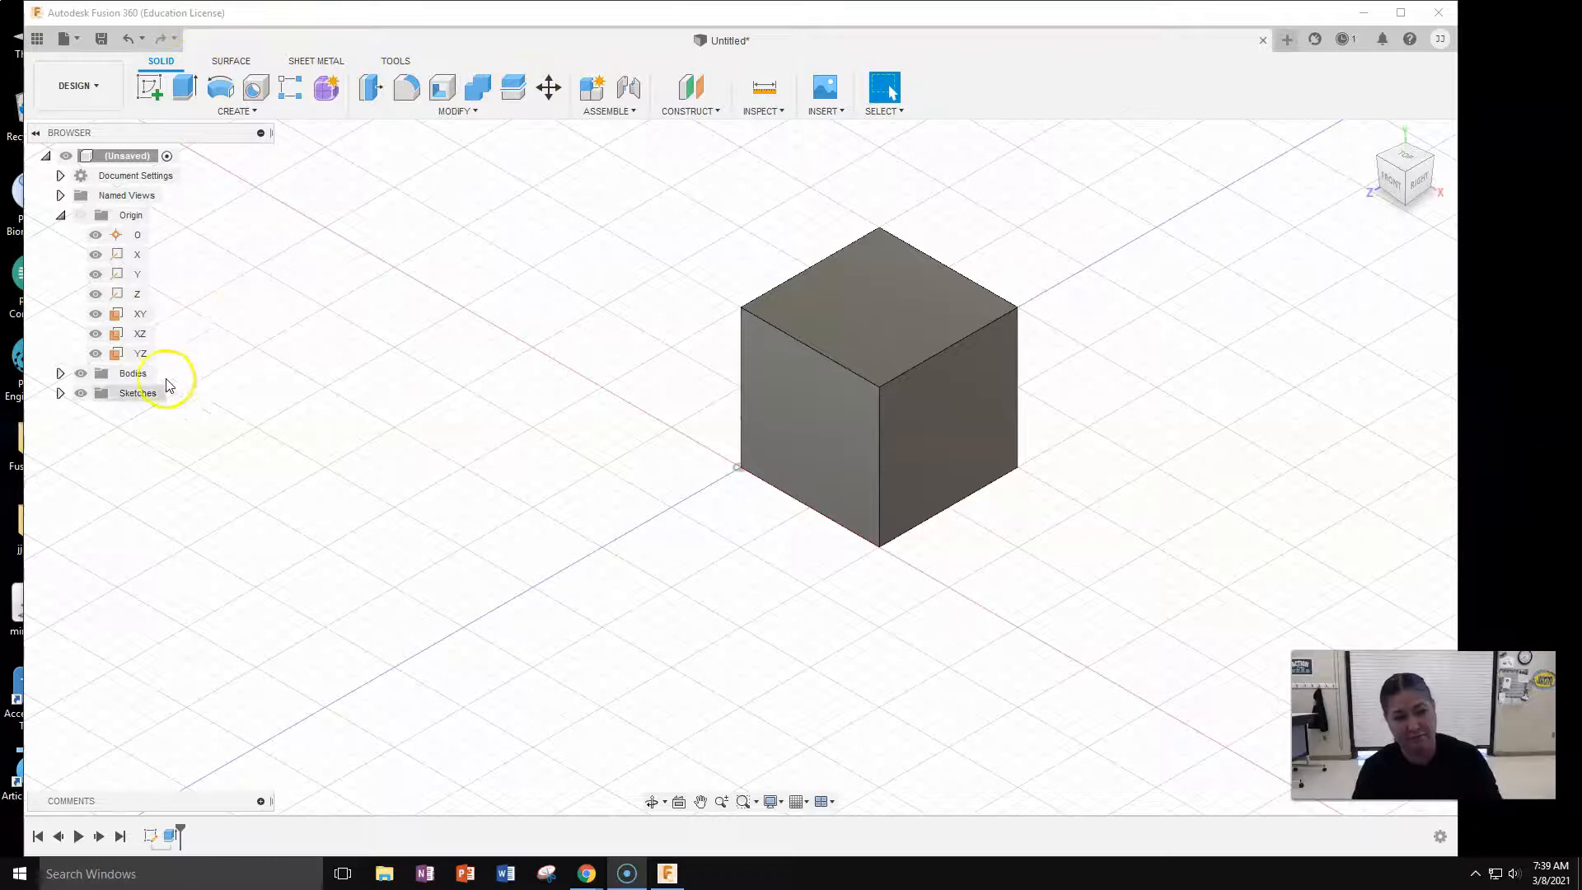
Expand the list of existing sketches and start a new sketch on the cube's top face.
click(59, 394)
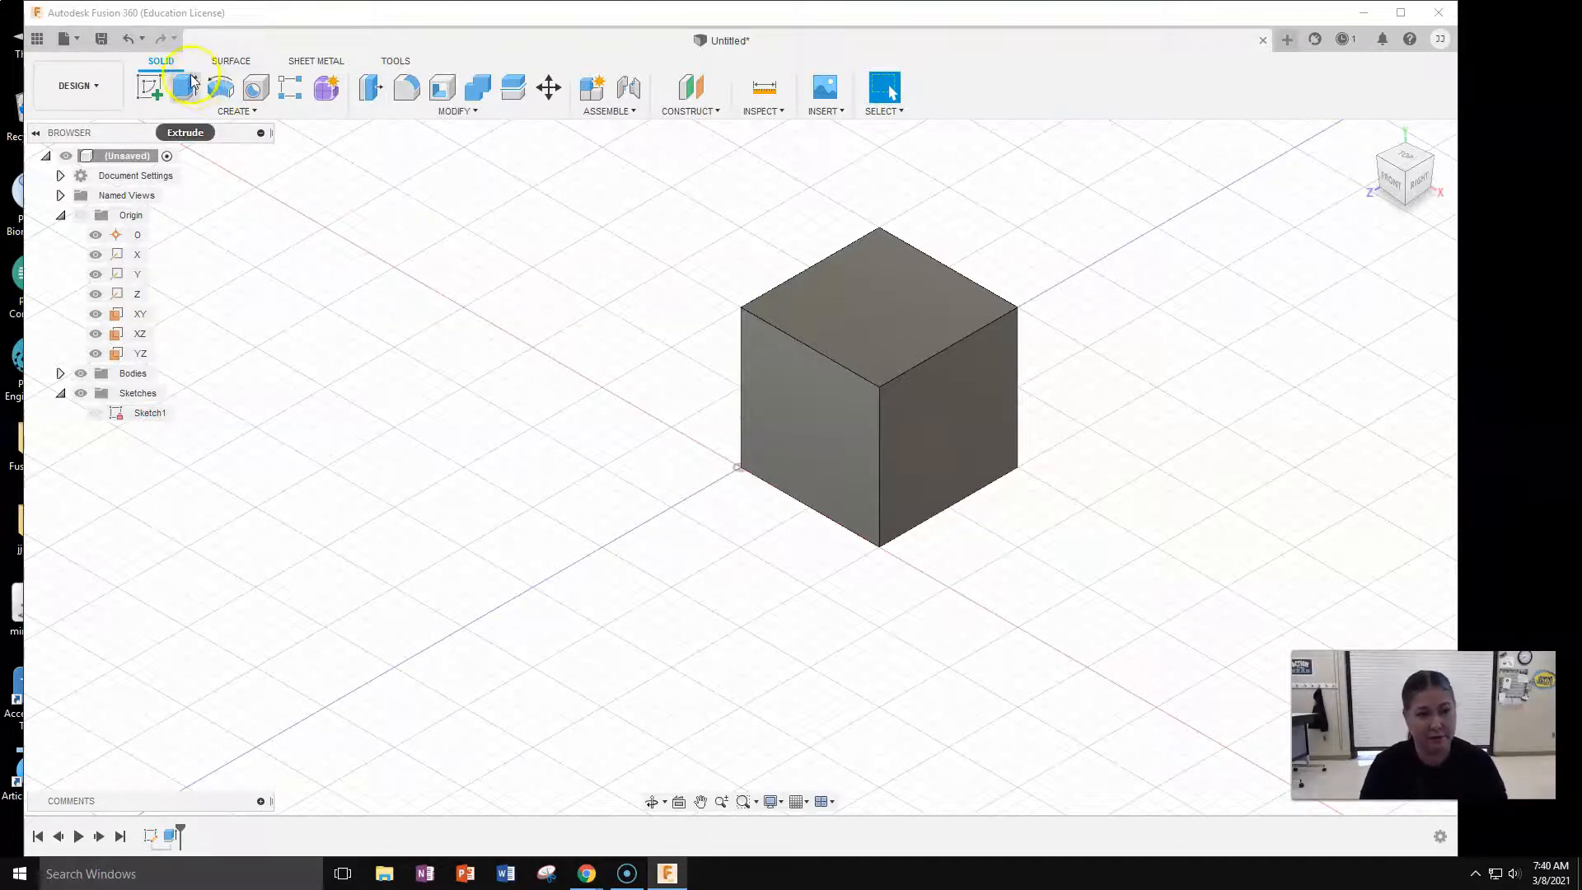
click(149, 94)
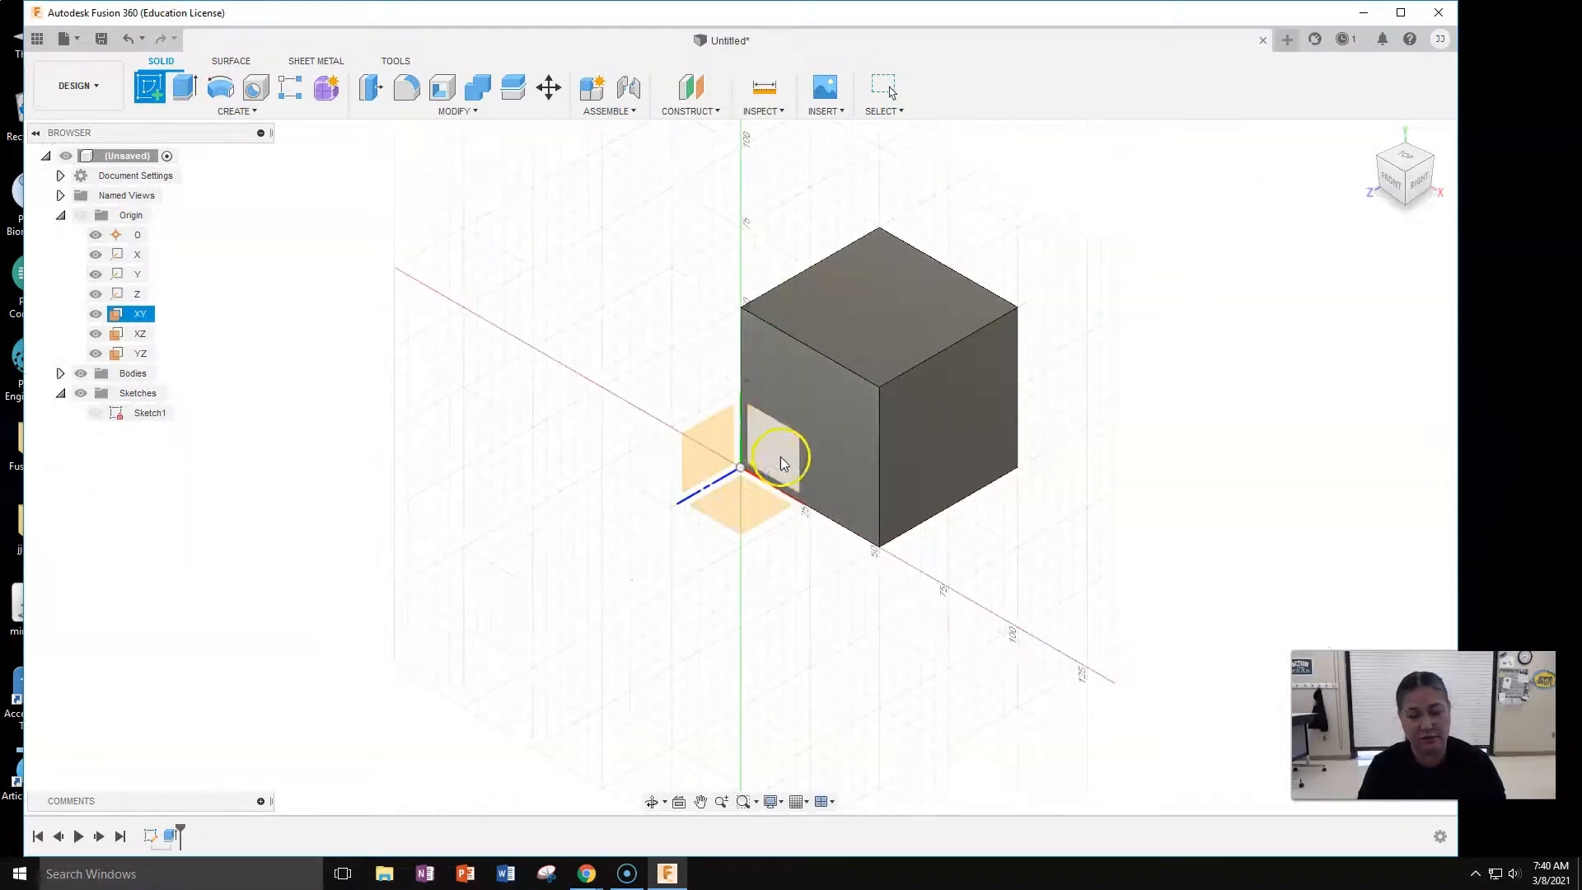
click(888, 323)
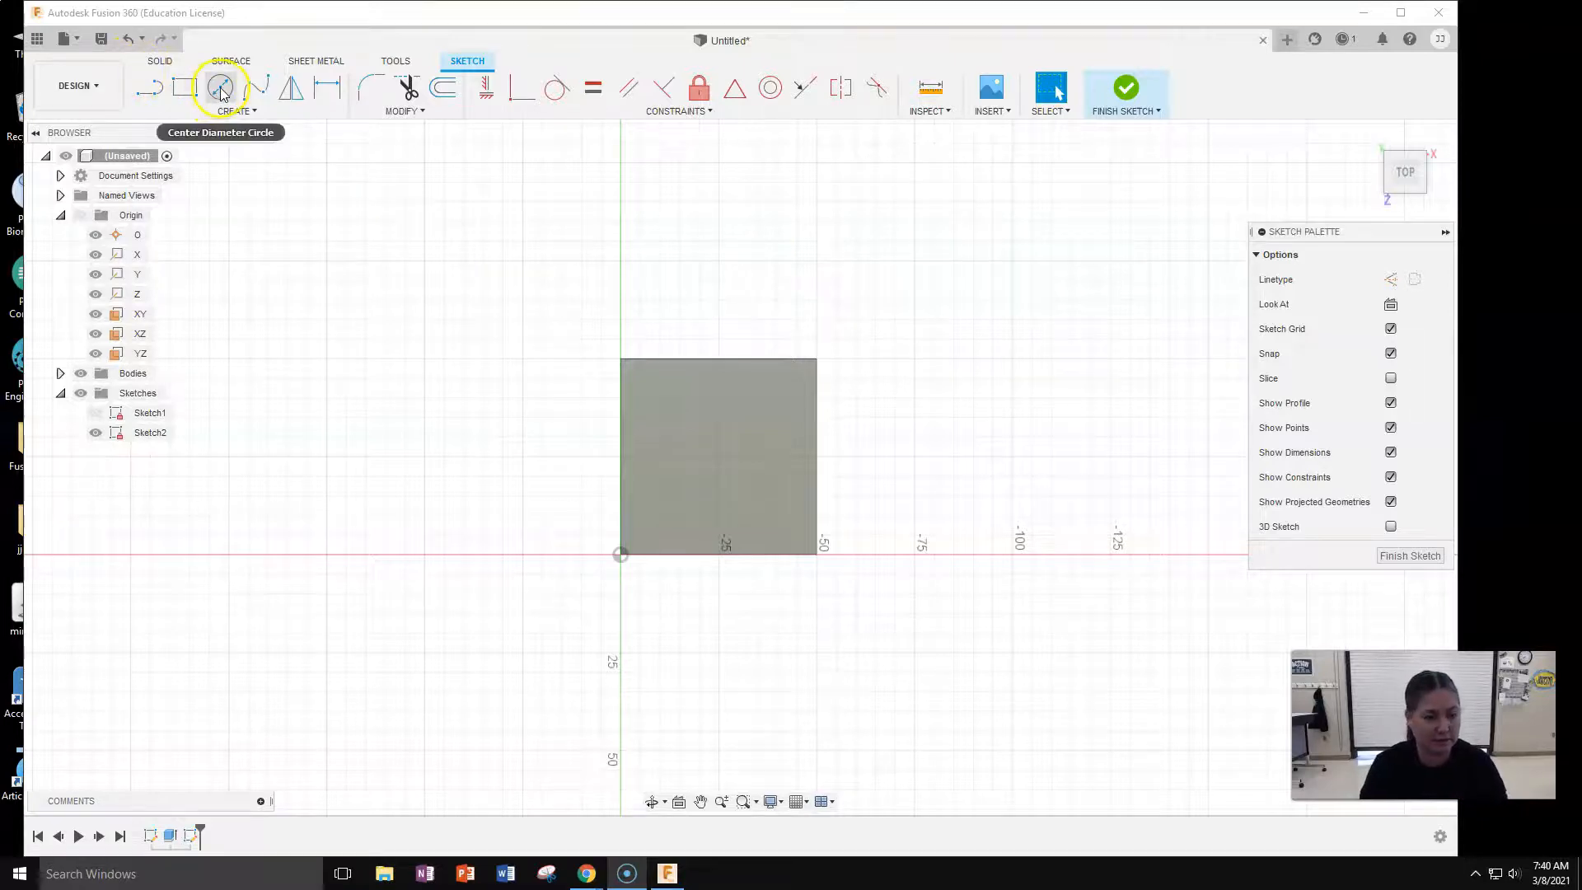
Sketch a 25 mm diameter circle centred on the cube's top face.
key(c)
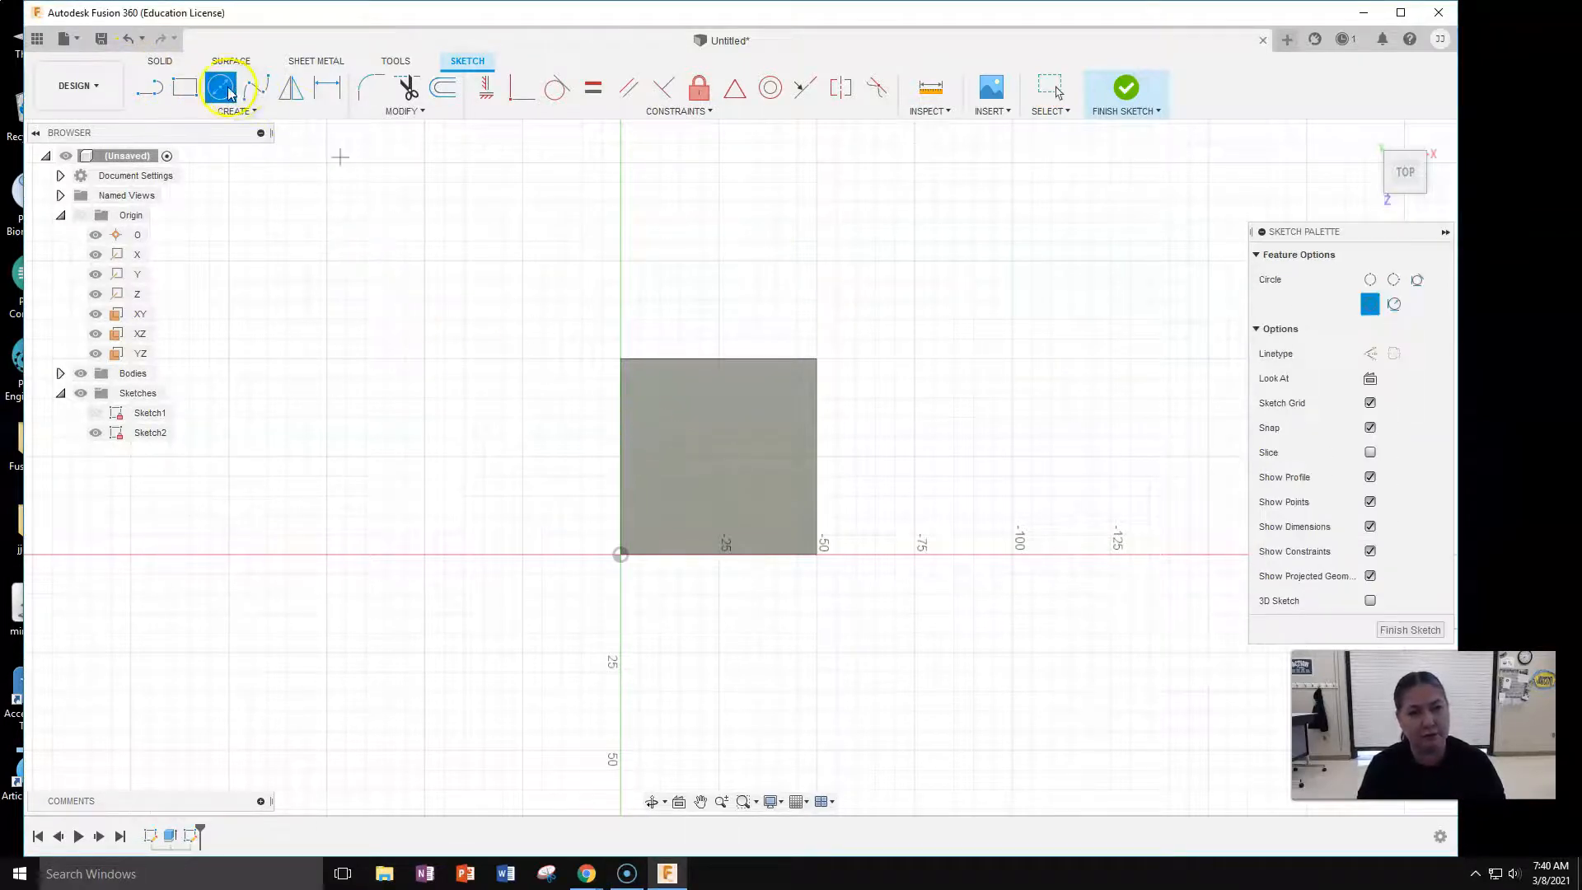
click(717, 456)
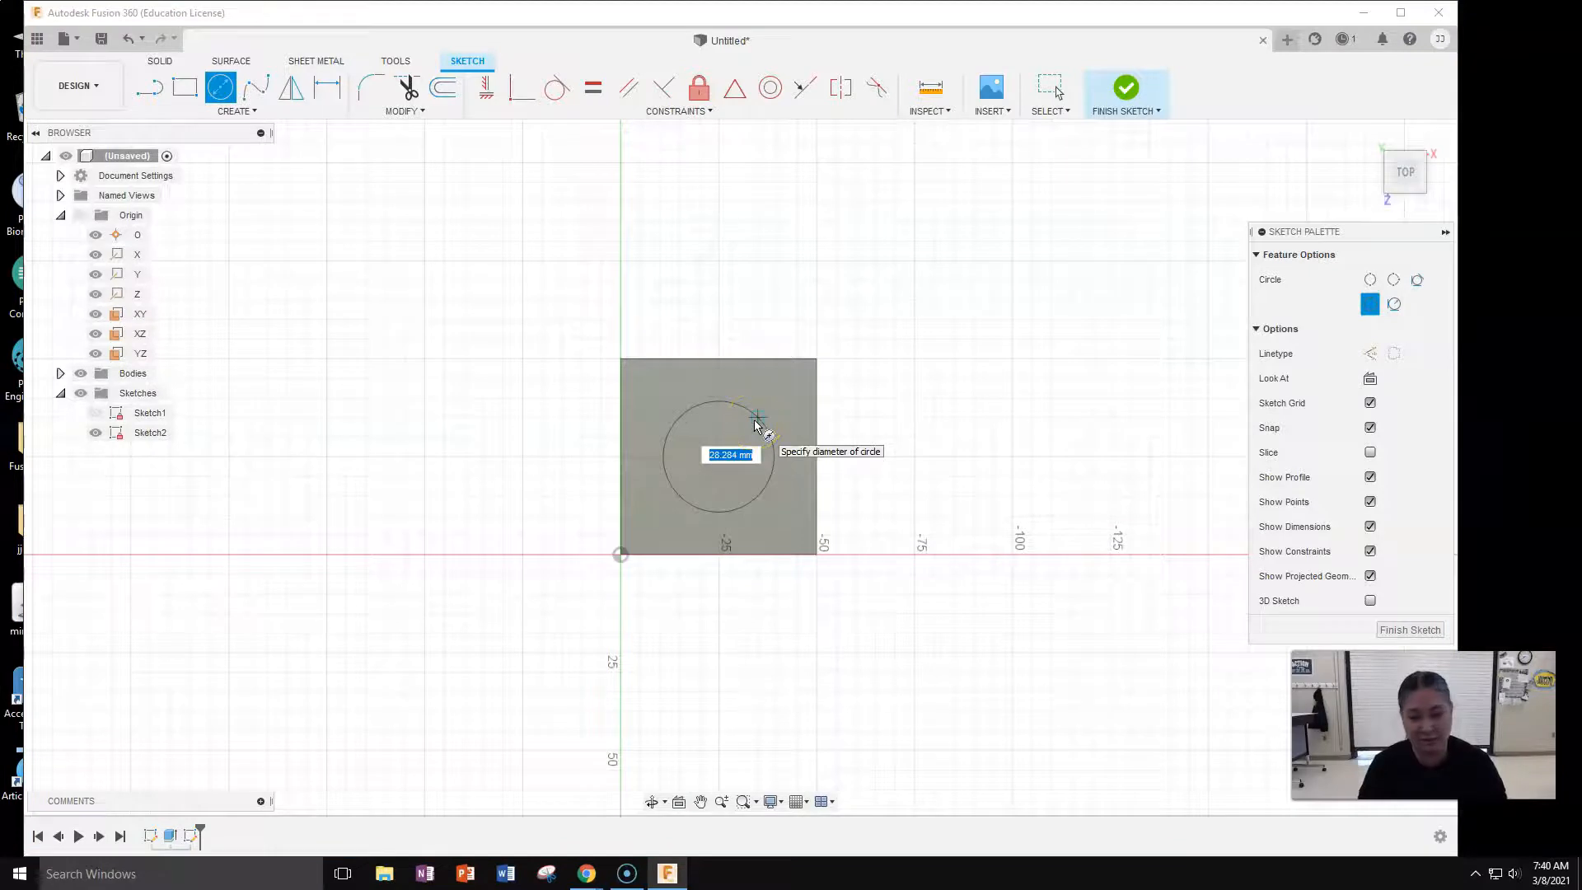
text(25)
key(Tab)
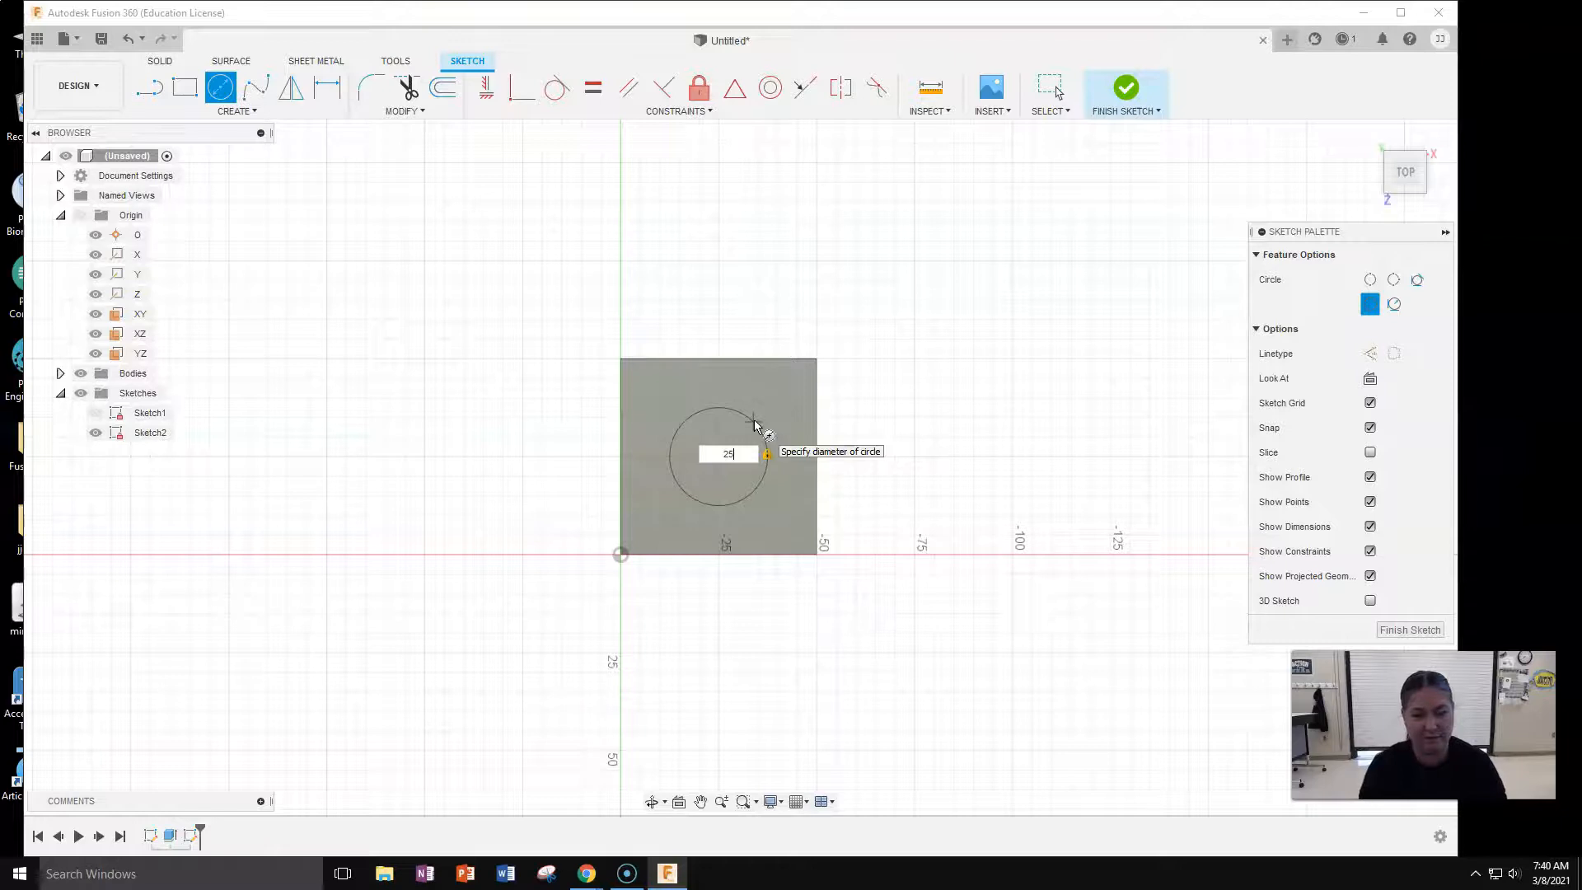
key(Return)
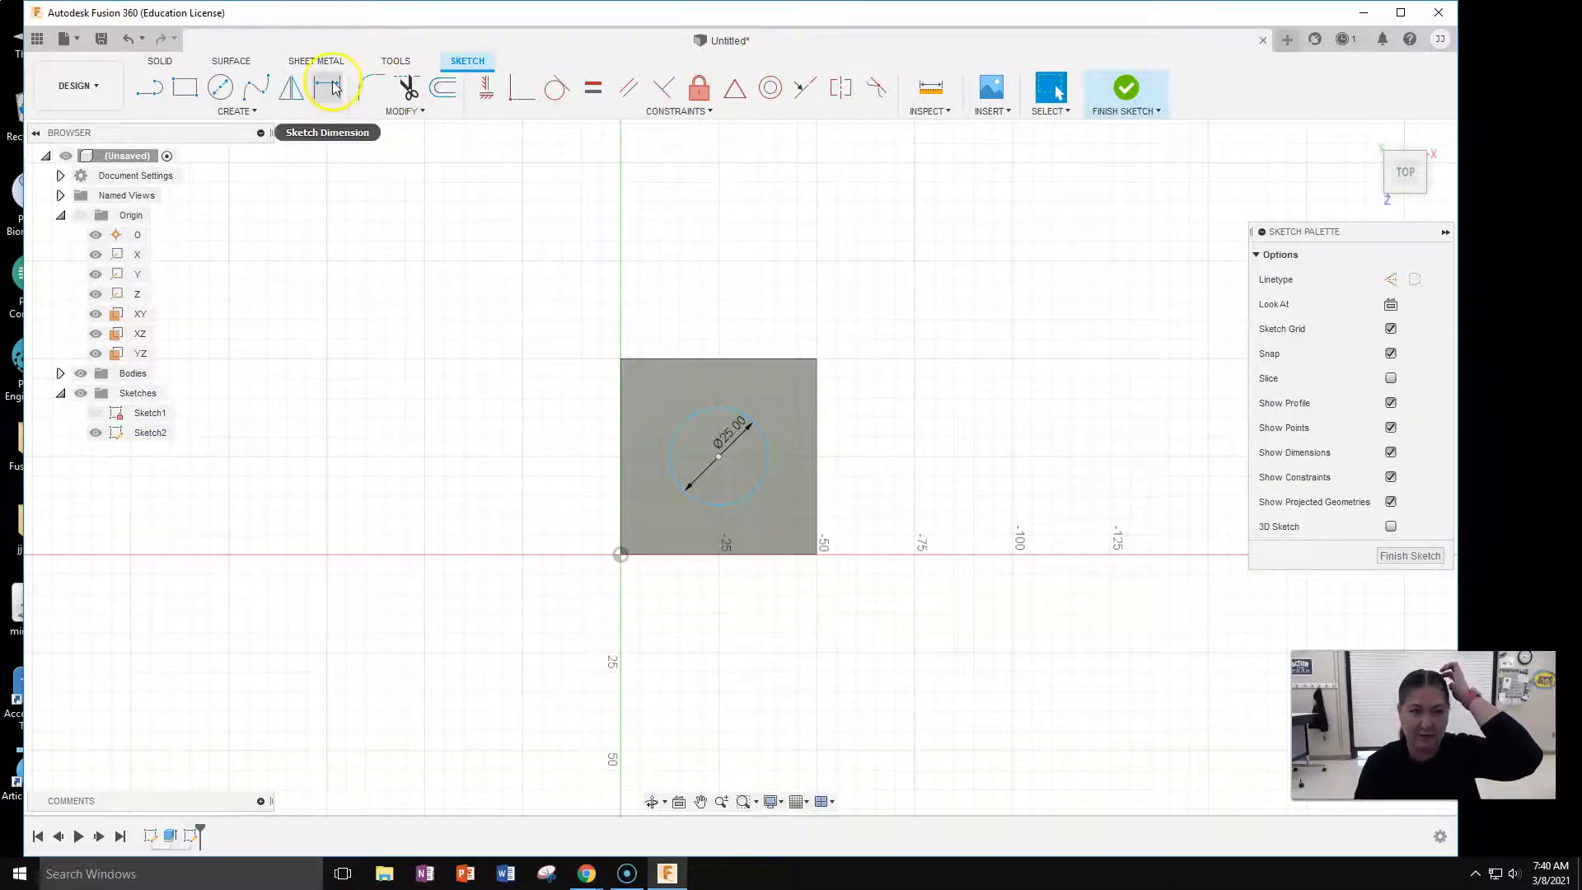
click(749, 419)
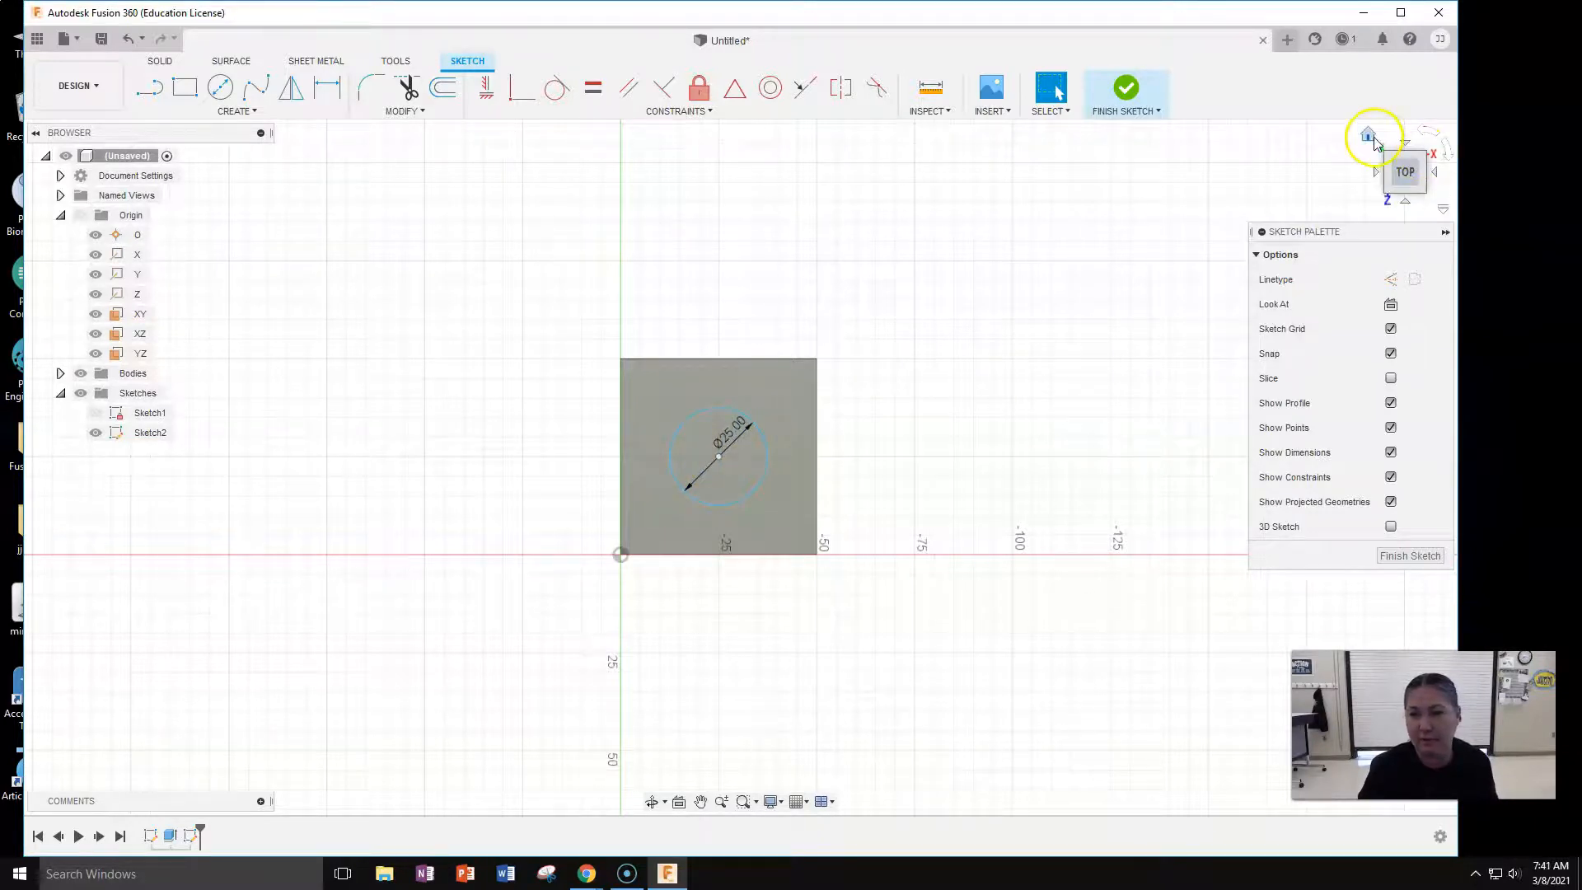
Inspect the circle on the cube from the home view and finish the sketch.
click(1374, 140)
scroll(970, 487, up, 5)
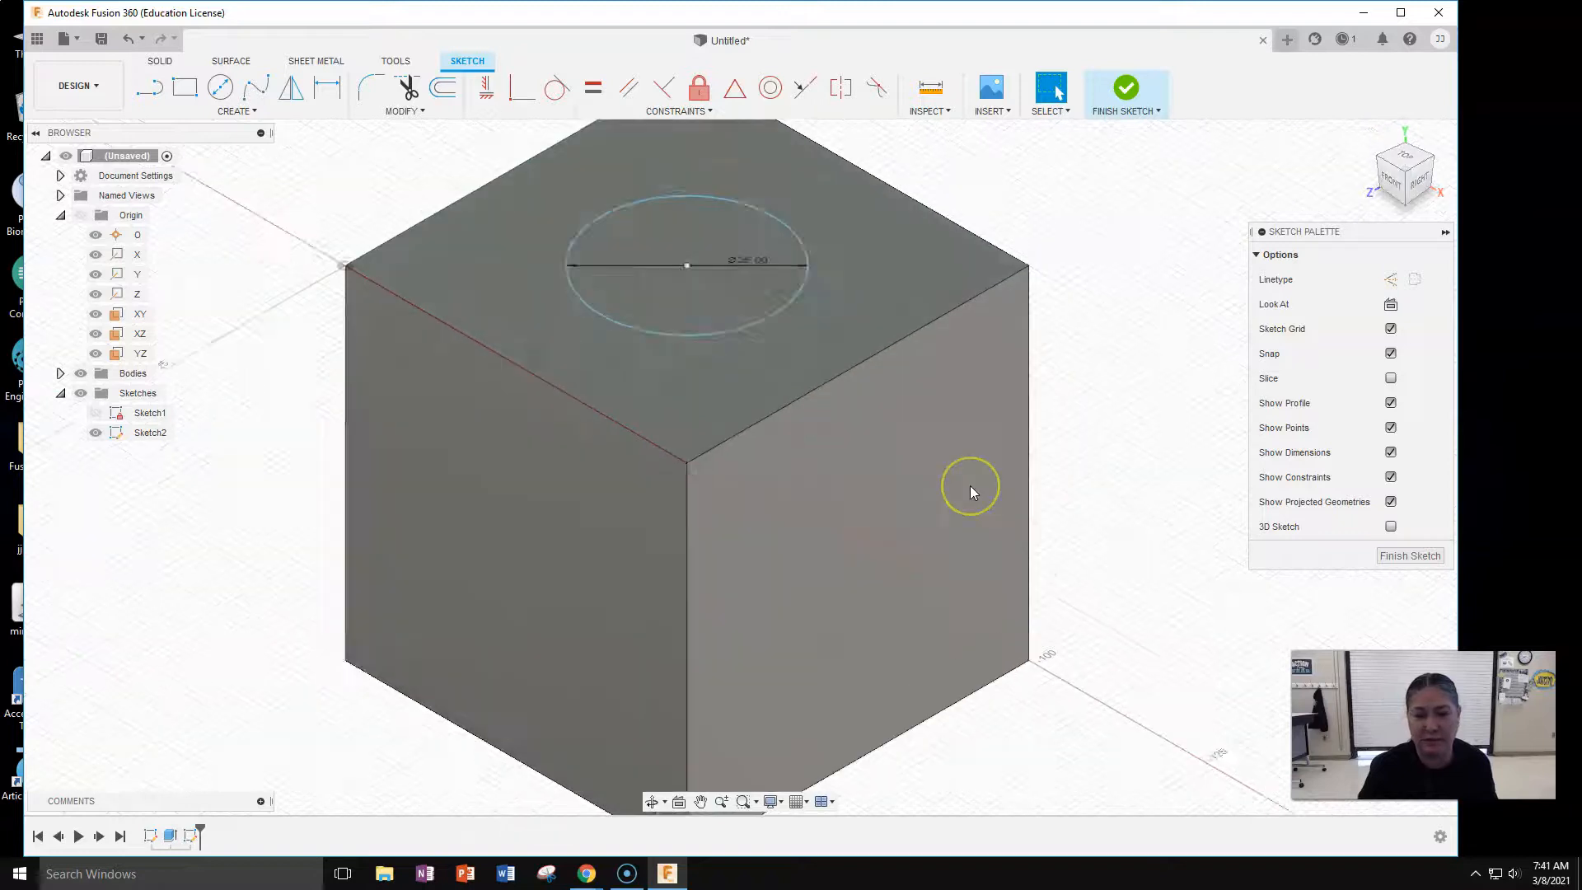
scroll(970, 492, down, 6)
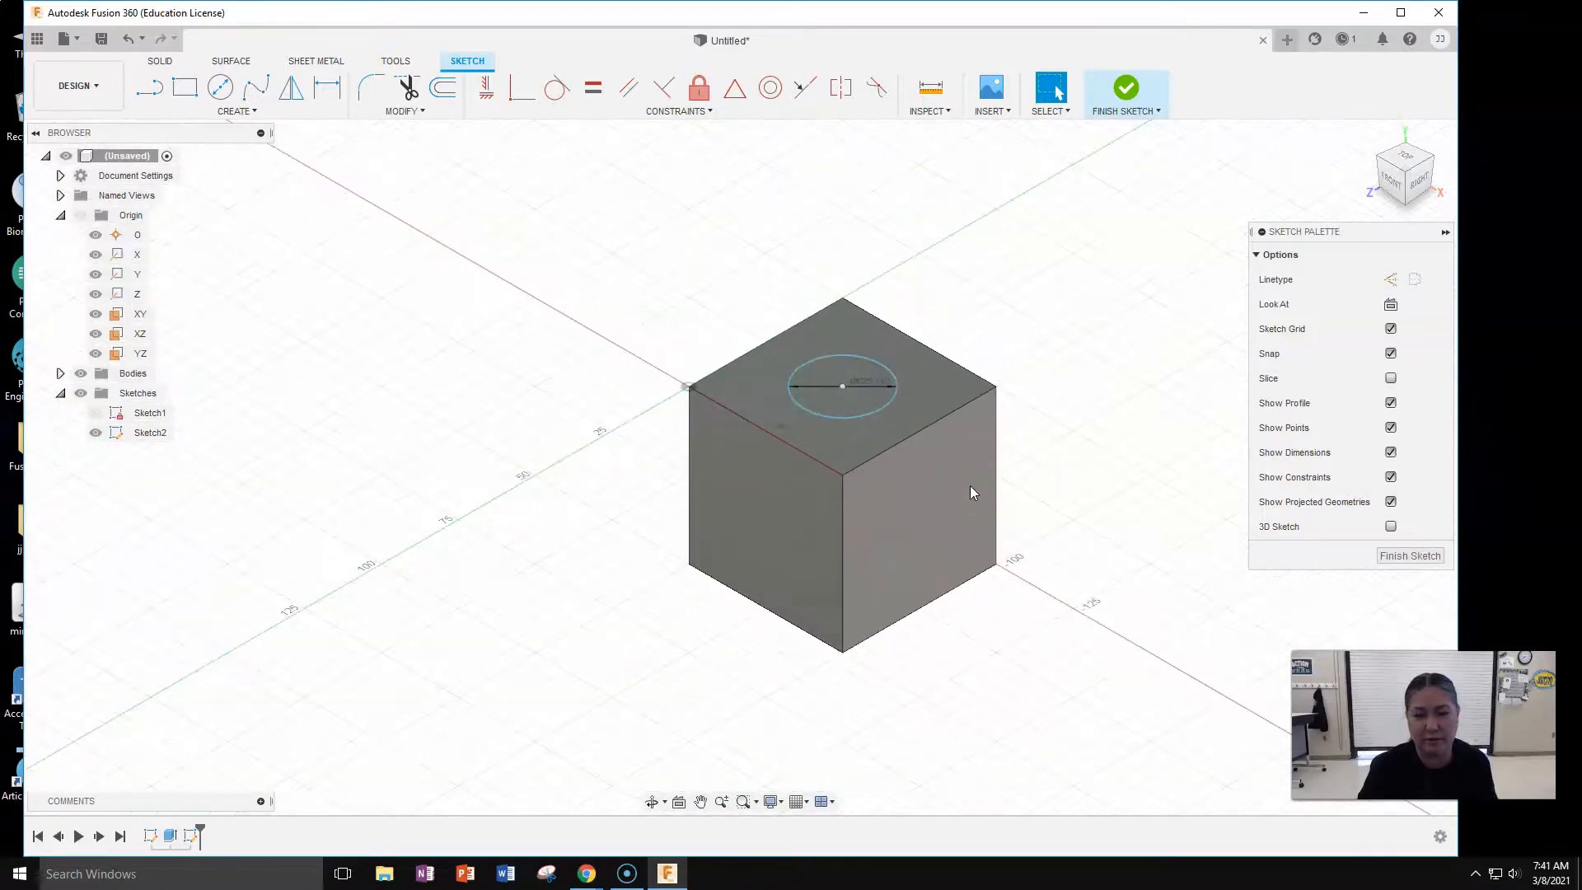
click(802, 362)
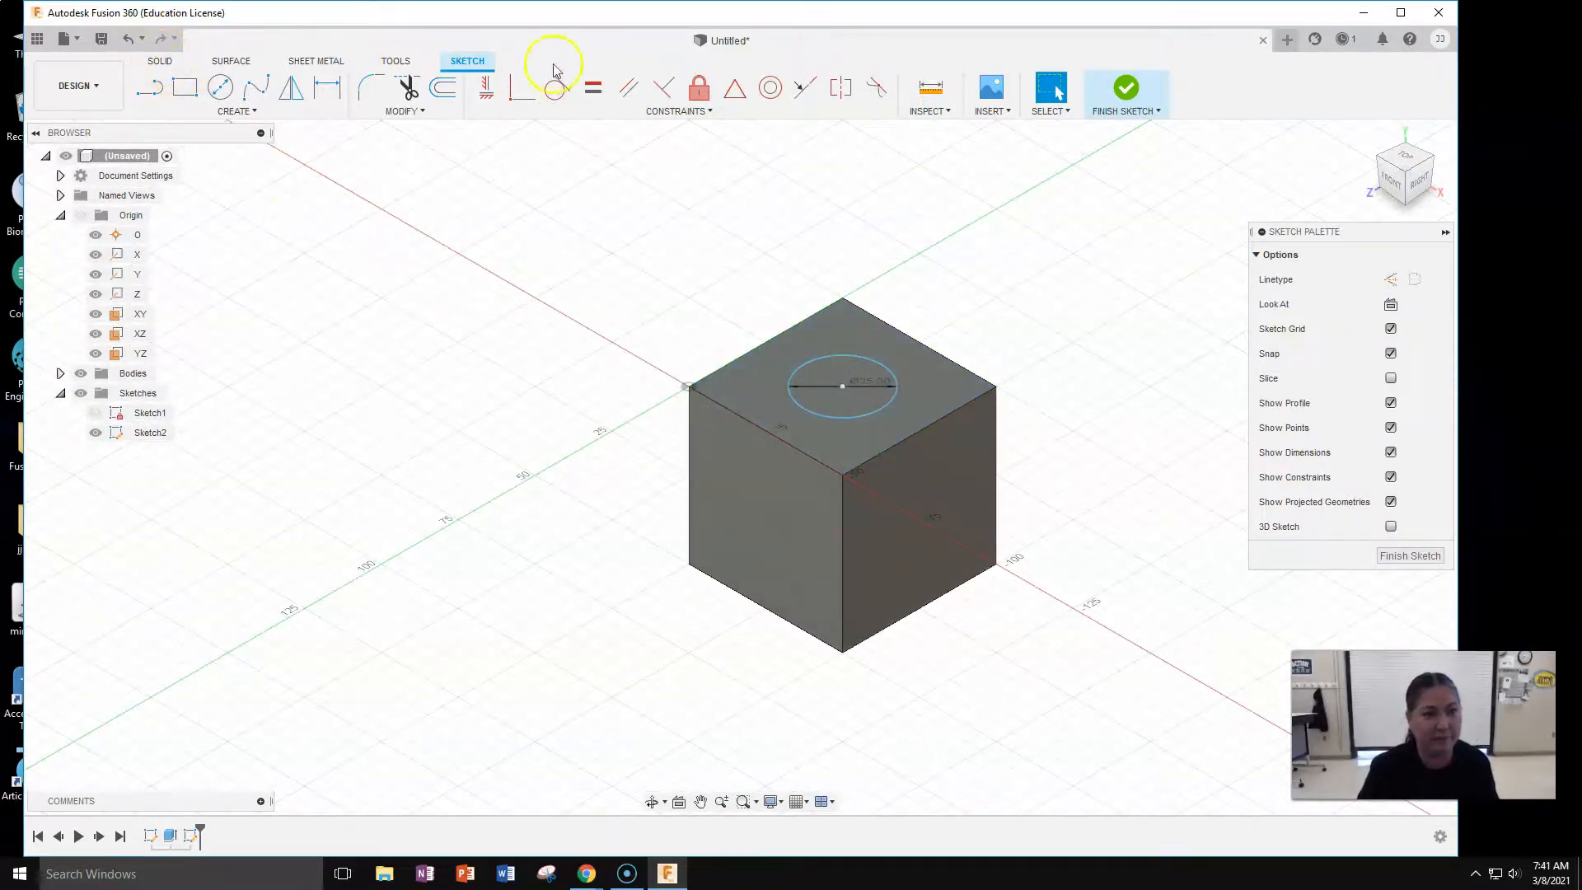
click(1129, 100)
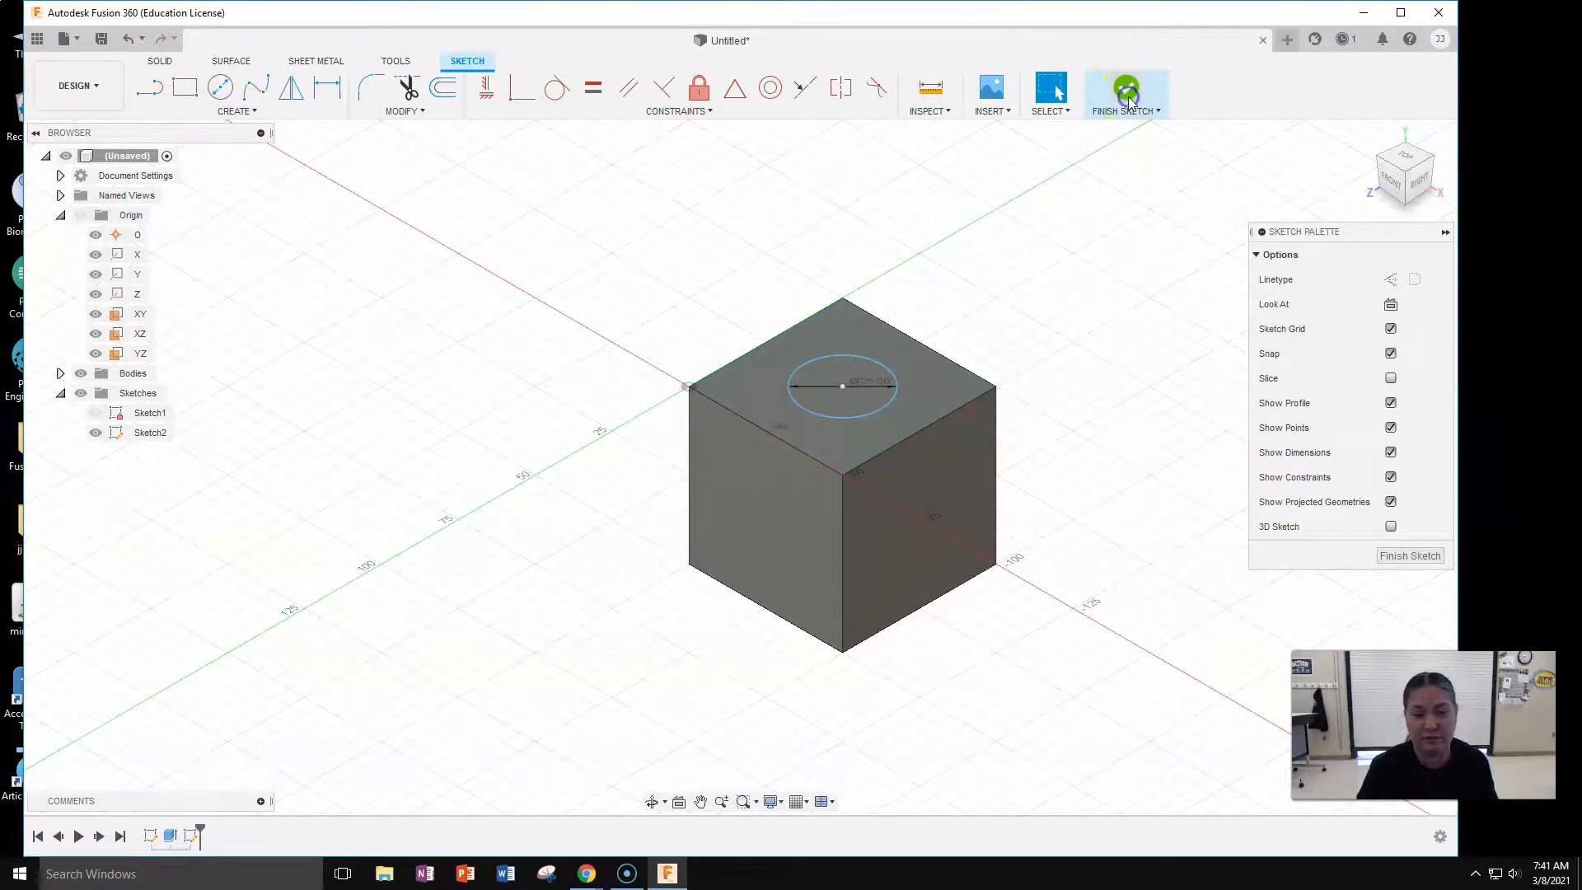
Extrude the circle on the cube's top face 10 mm upward, joined to the cube.
click(161, 63)
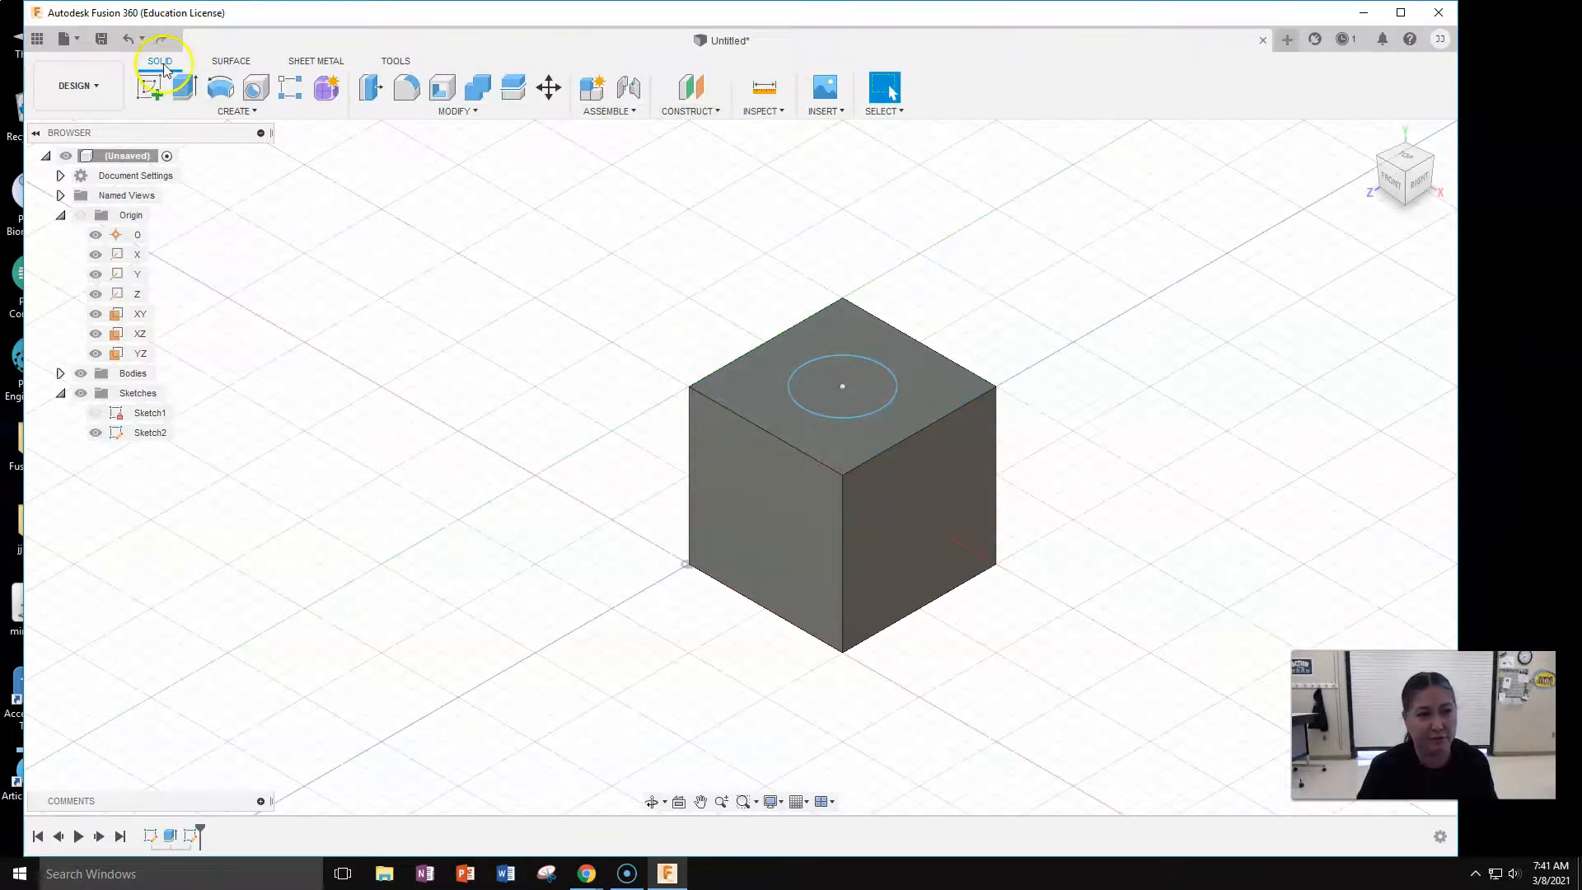
click(185, 87)
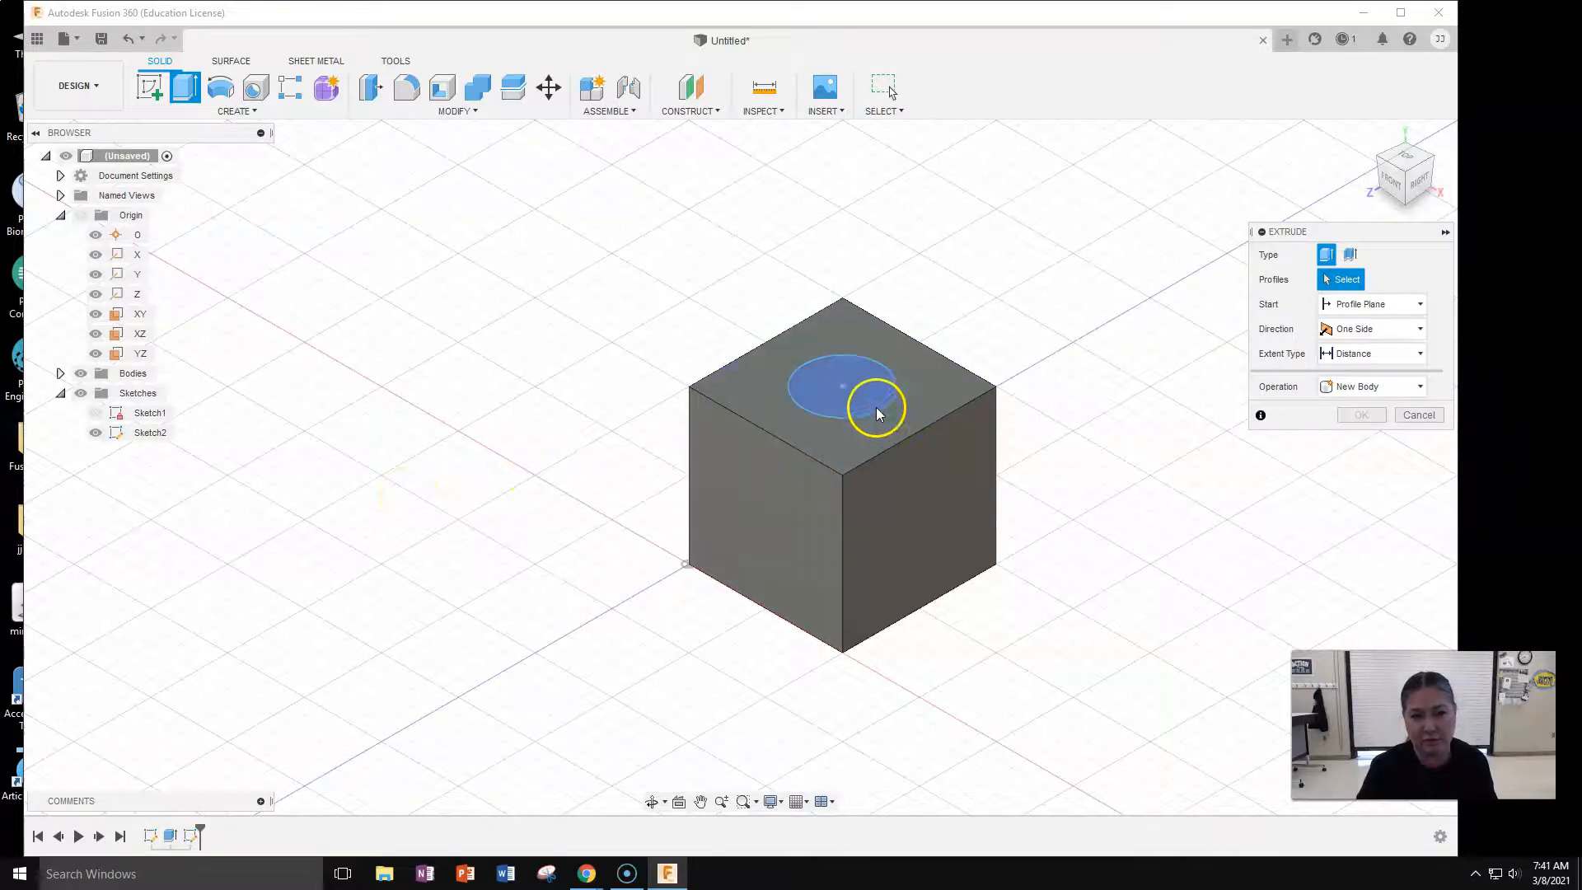
click(850, 385)
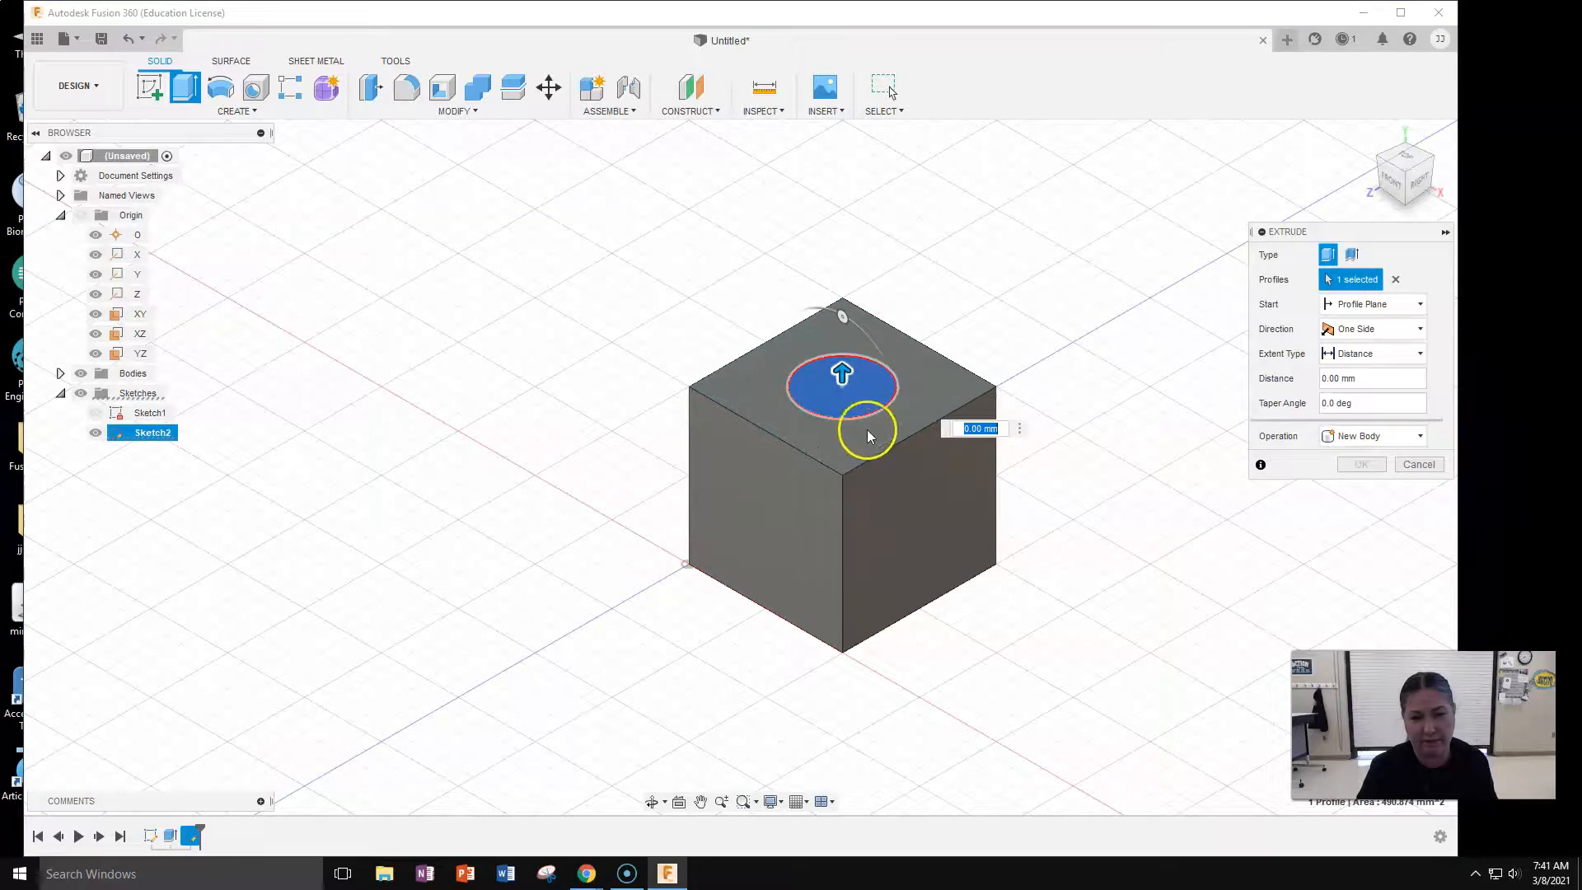
click(858, 380)
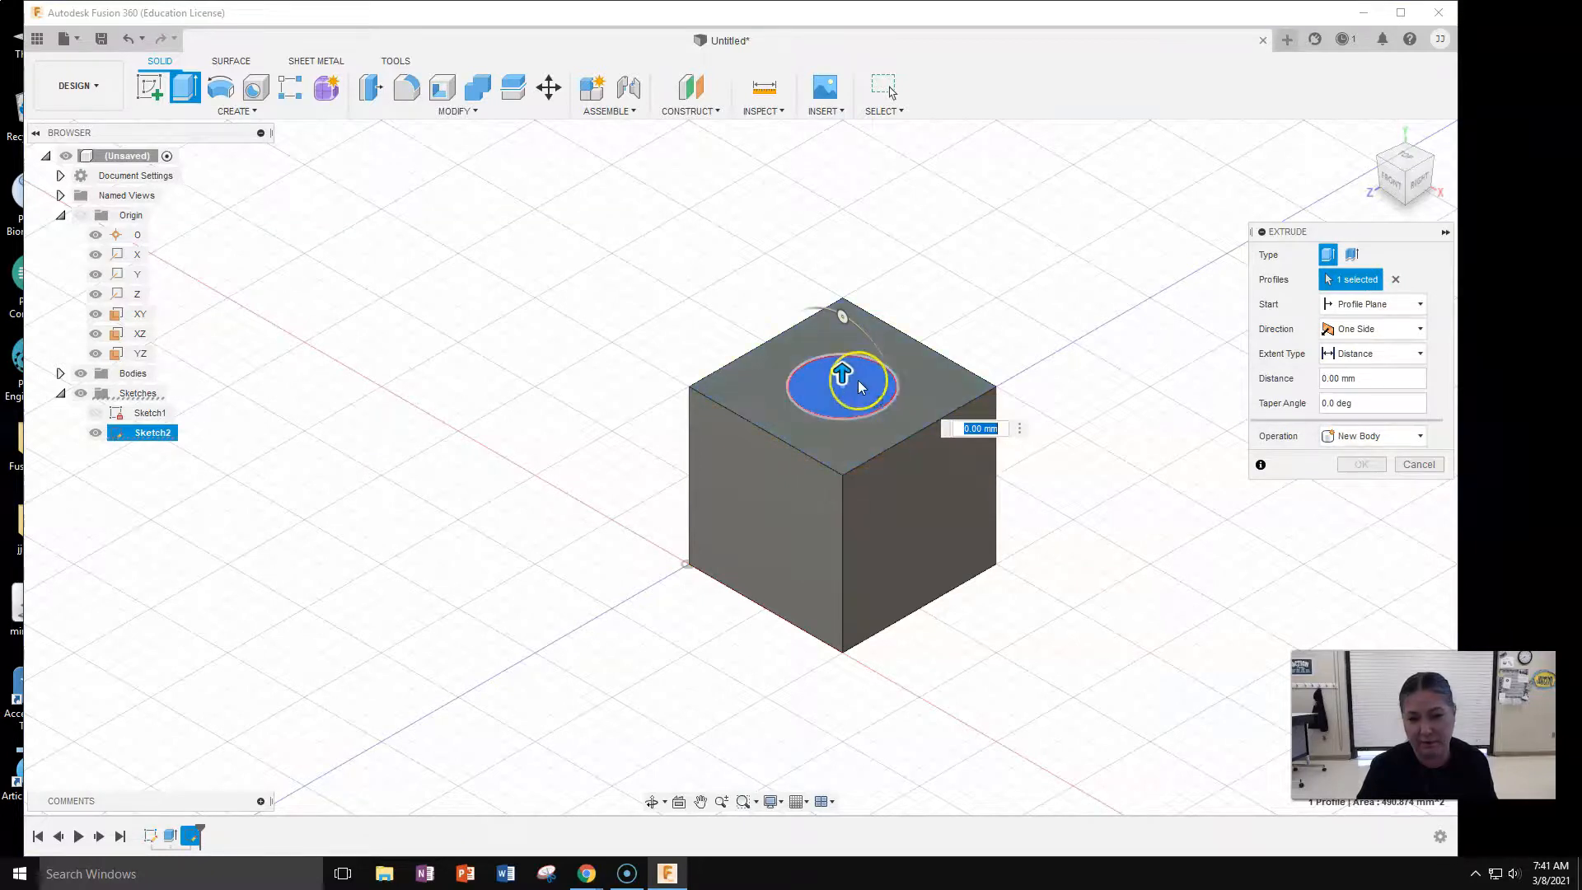
drag(851, 376, 843, 391)
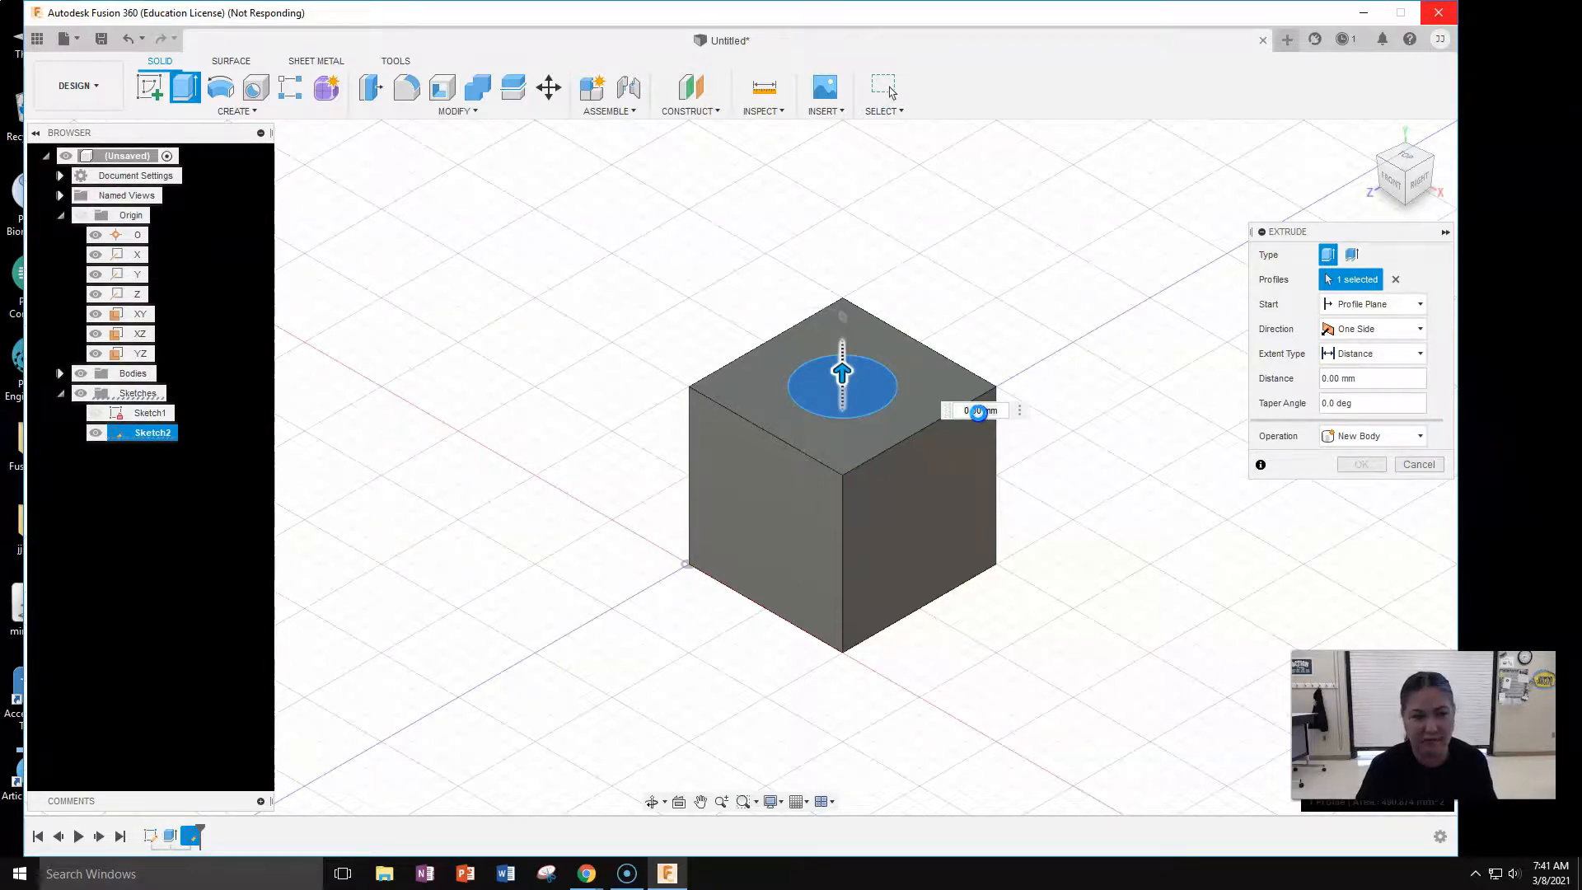
click(987, 379)
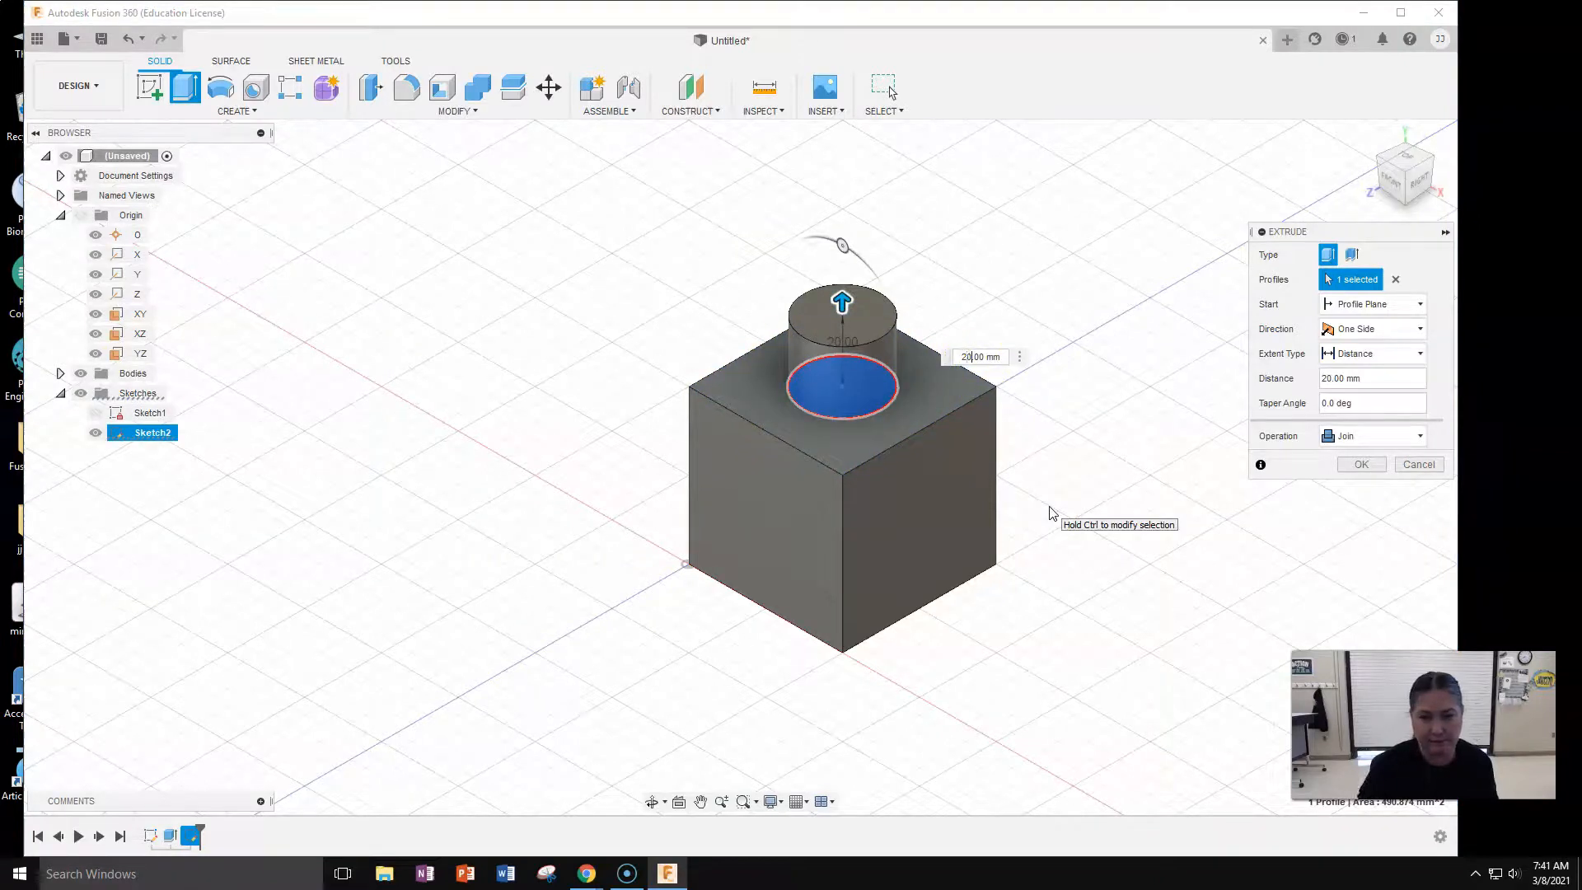
key(BackSpace)
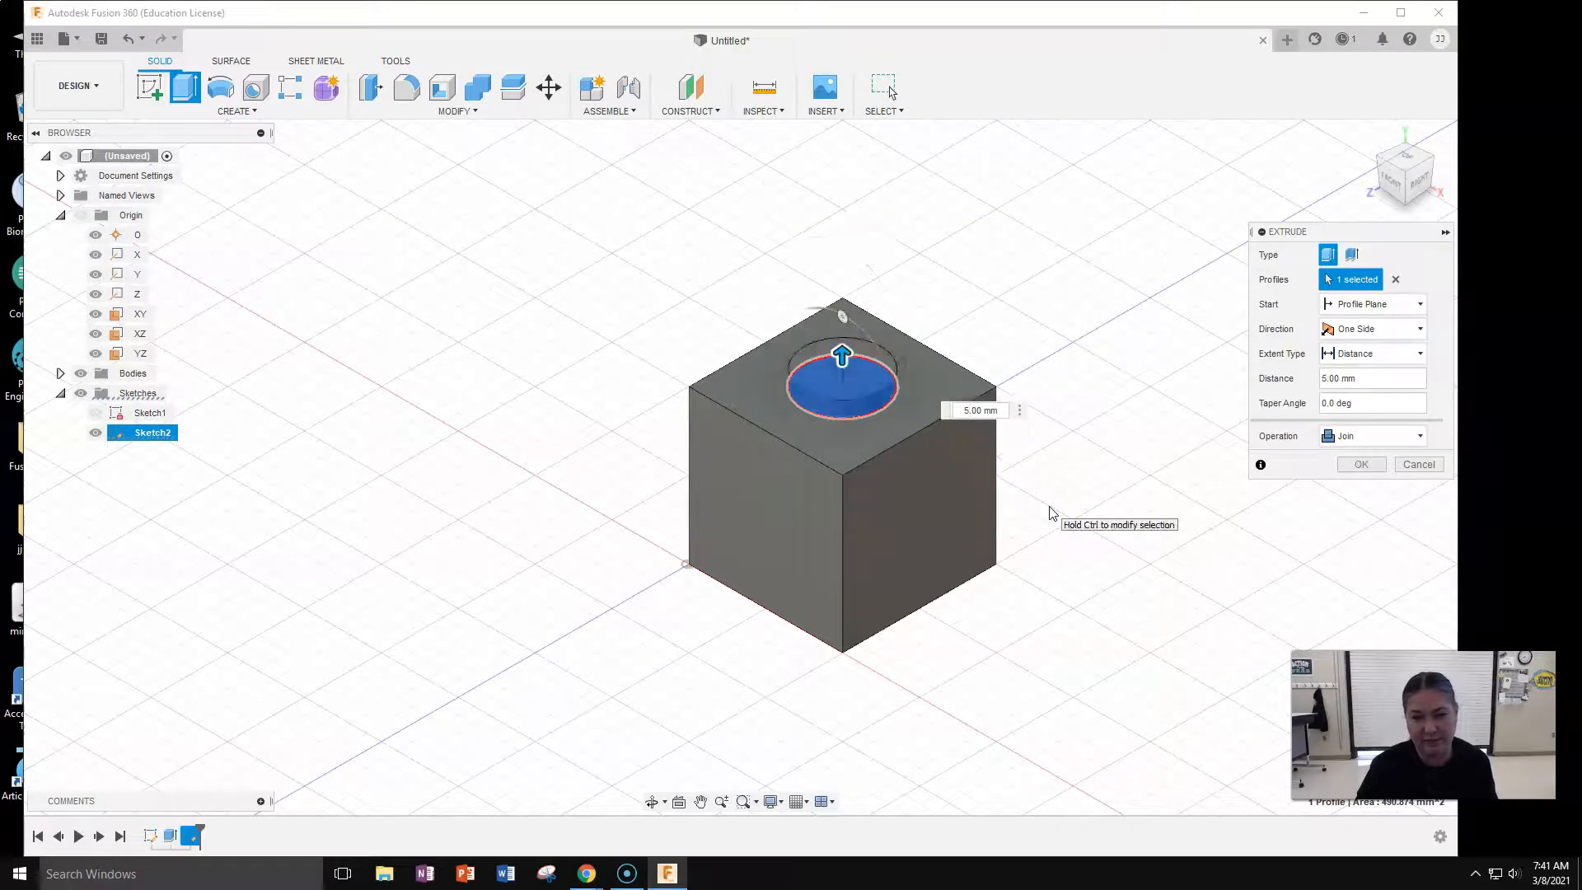
key(BackSpace)
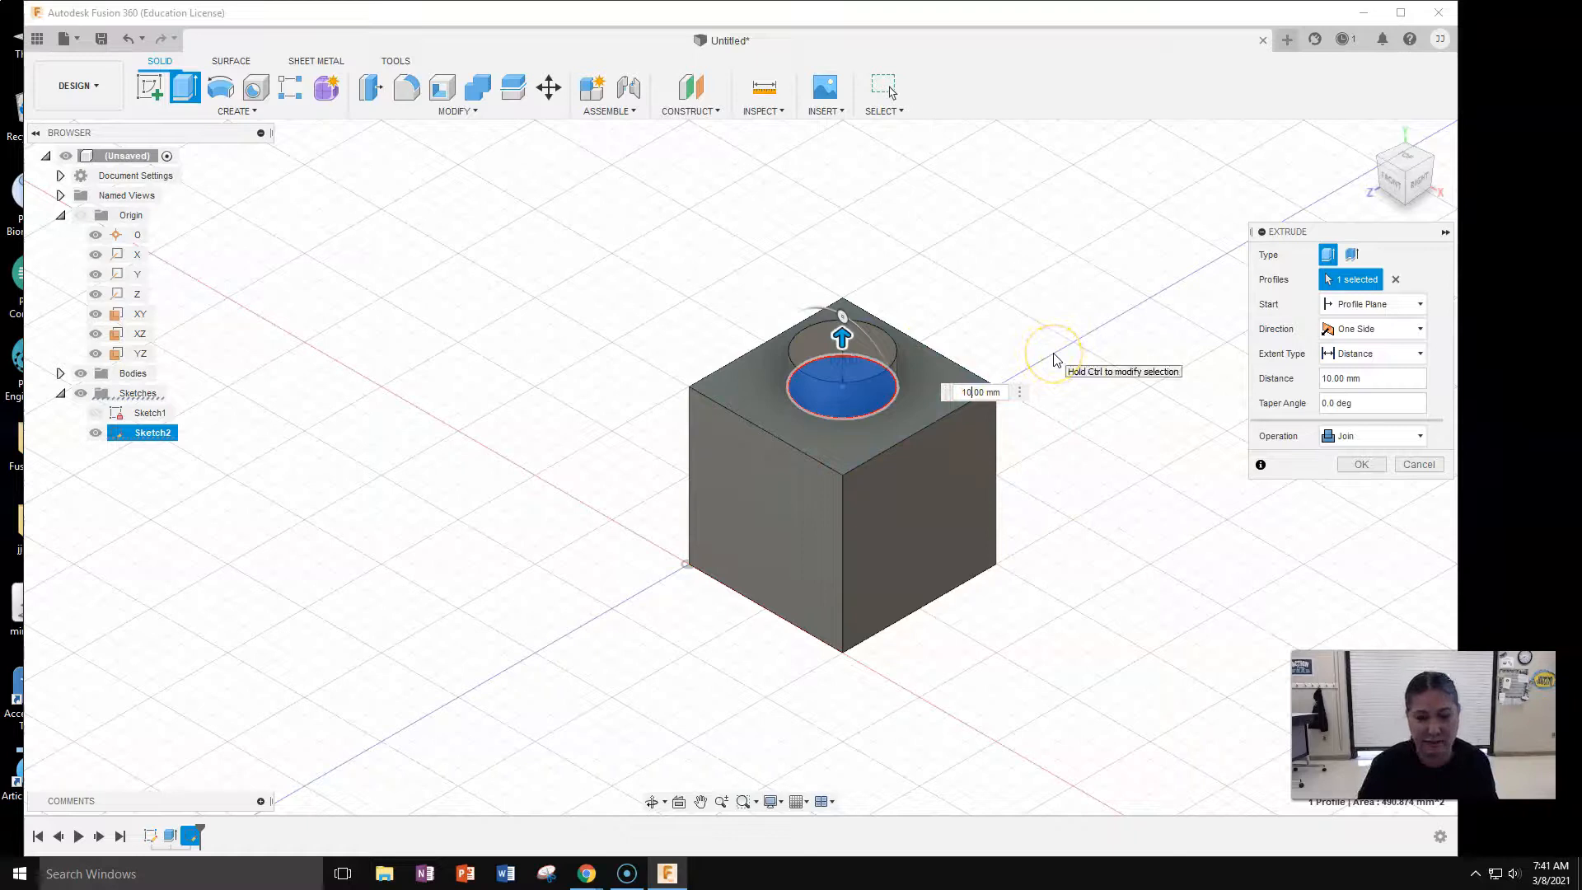
key(Tab)
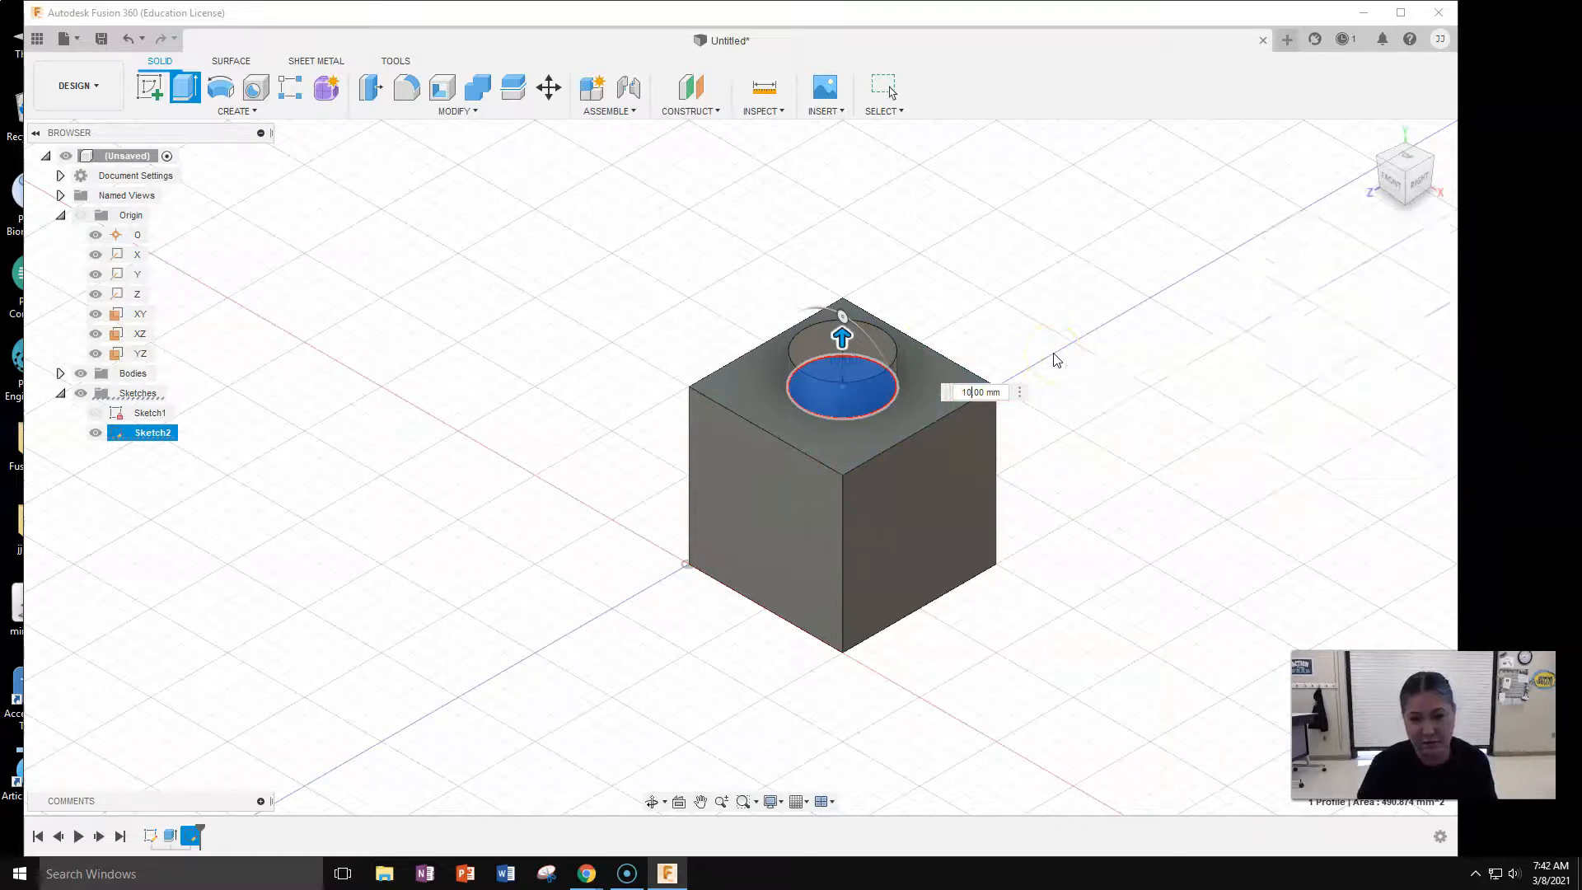
key(Return)
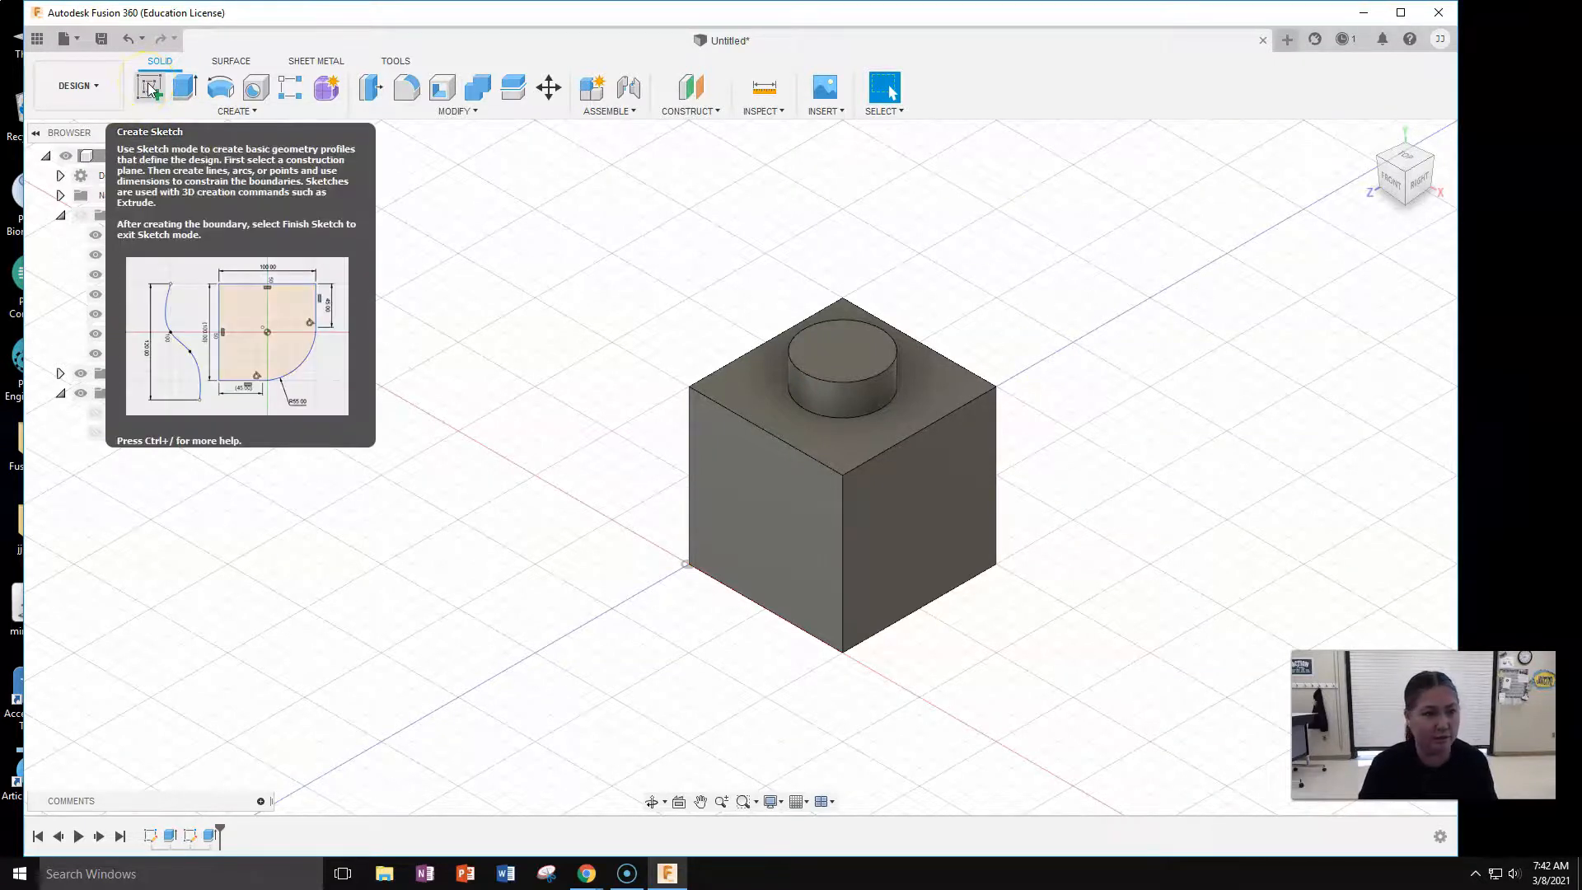
Start a sketch on the cube's front face and draw a two-point rectangle about 26 mm wide and 23 mm high inside it.
click(149, 89)
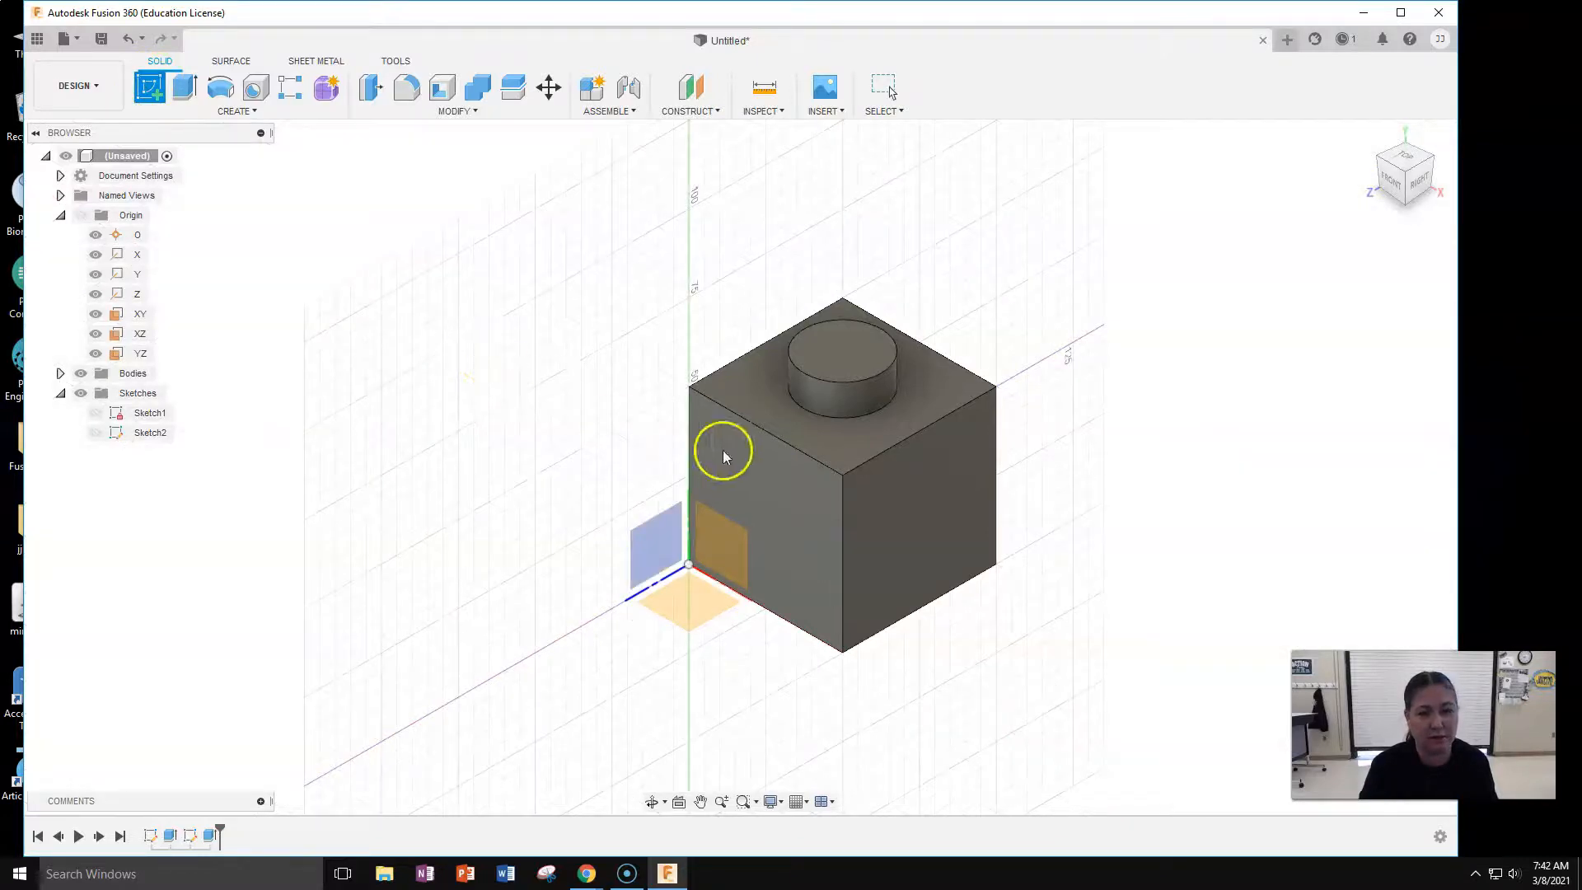
click(777, 516)
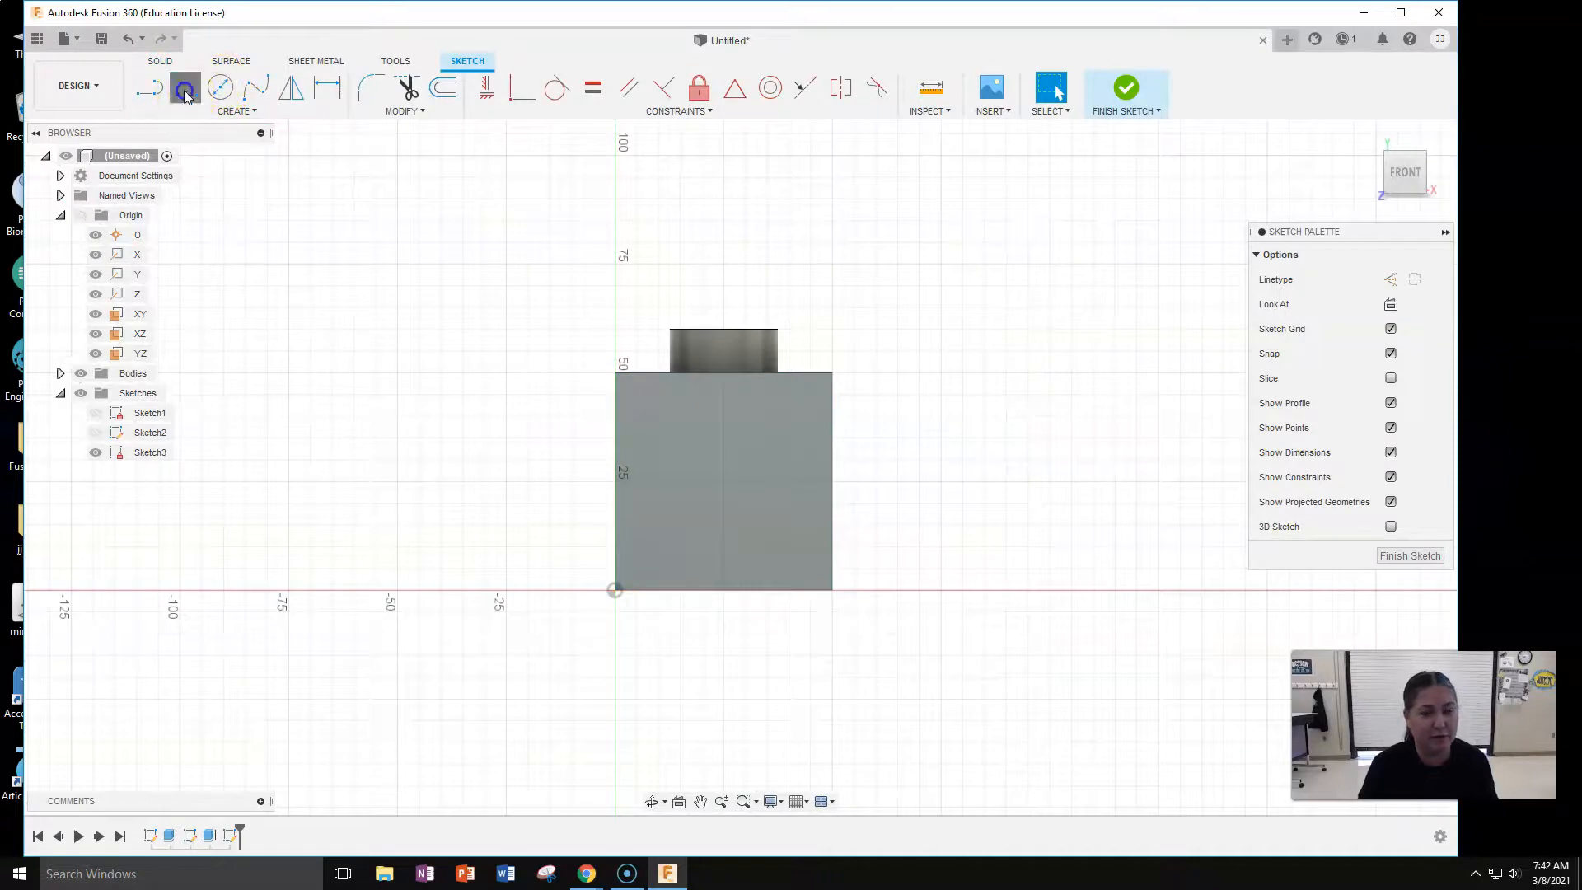
click(184, 86)
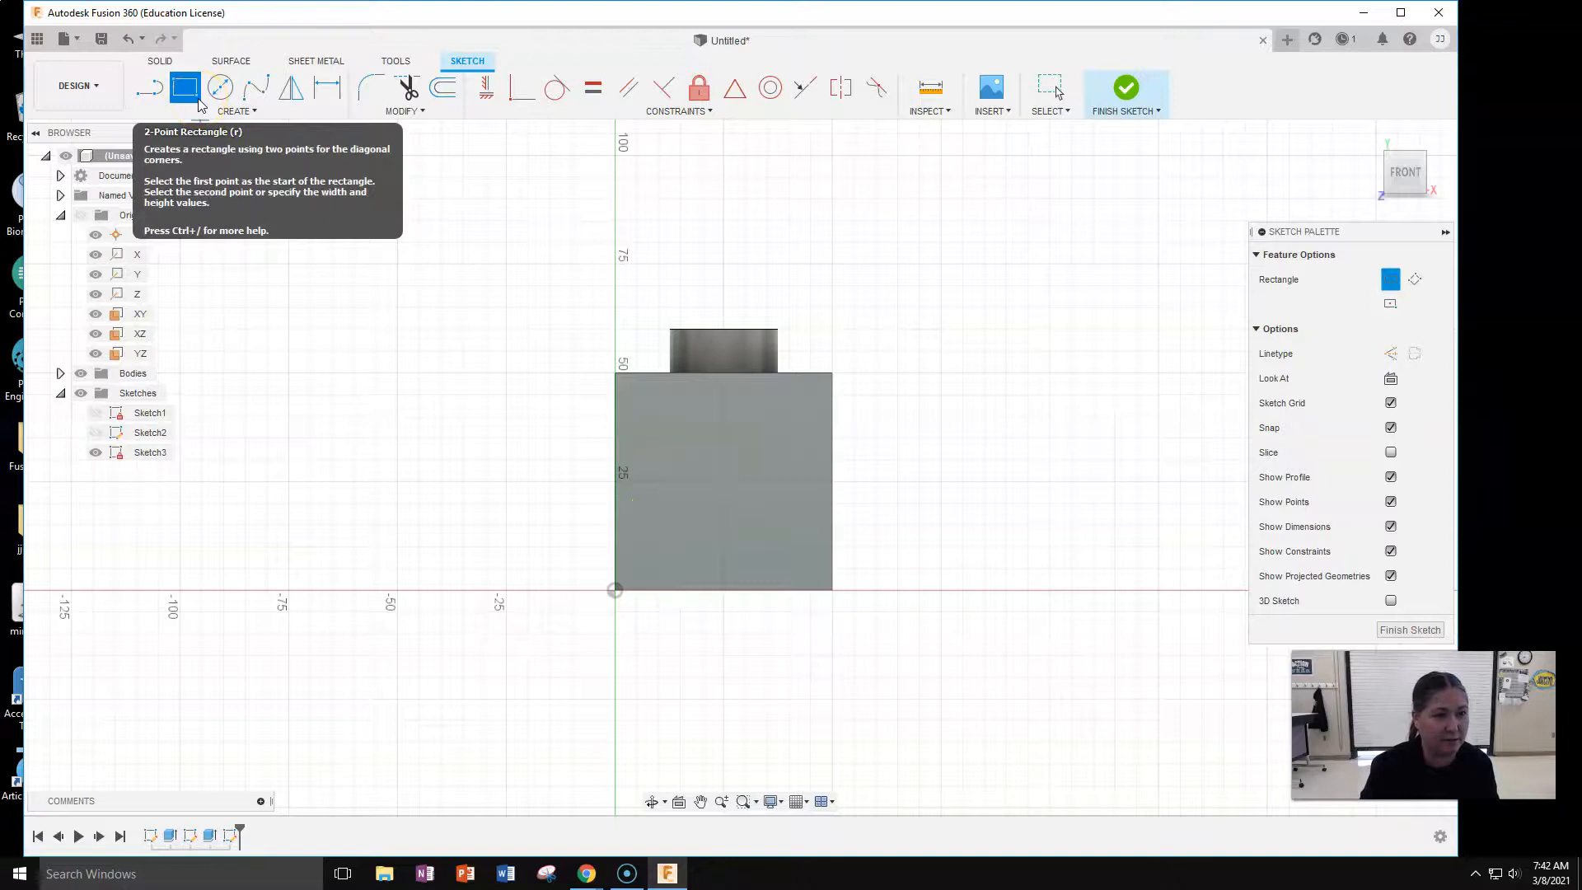
click(250, 115)
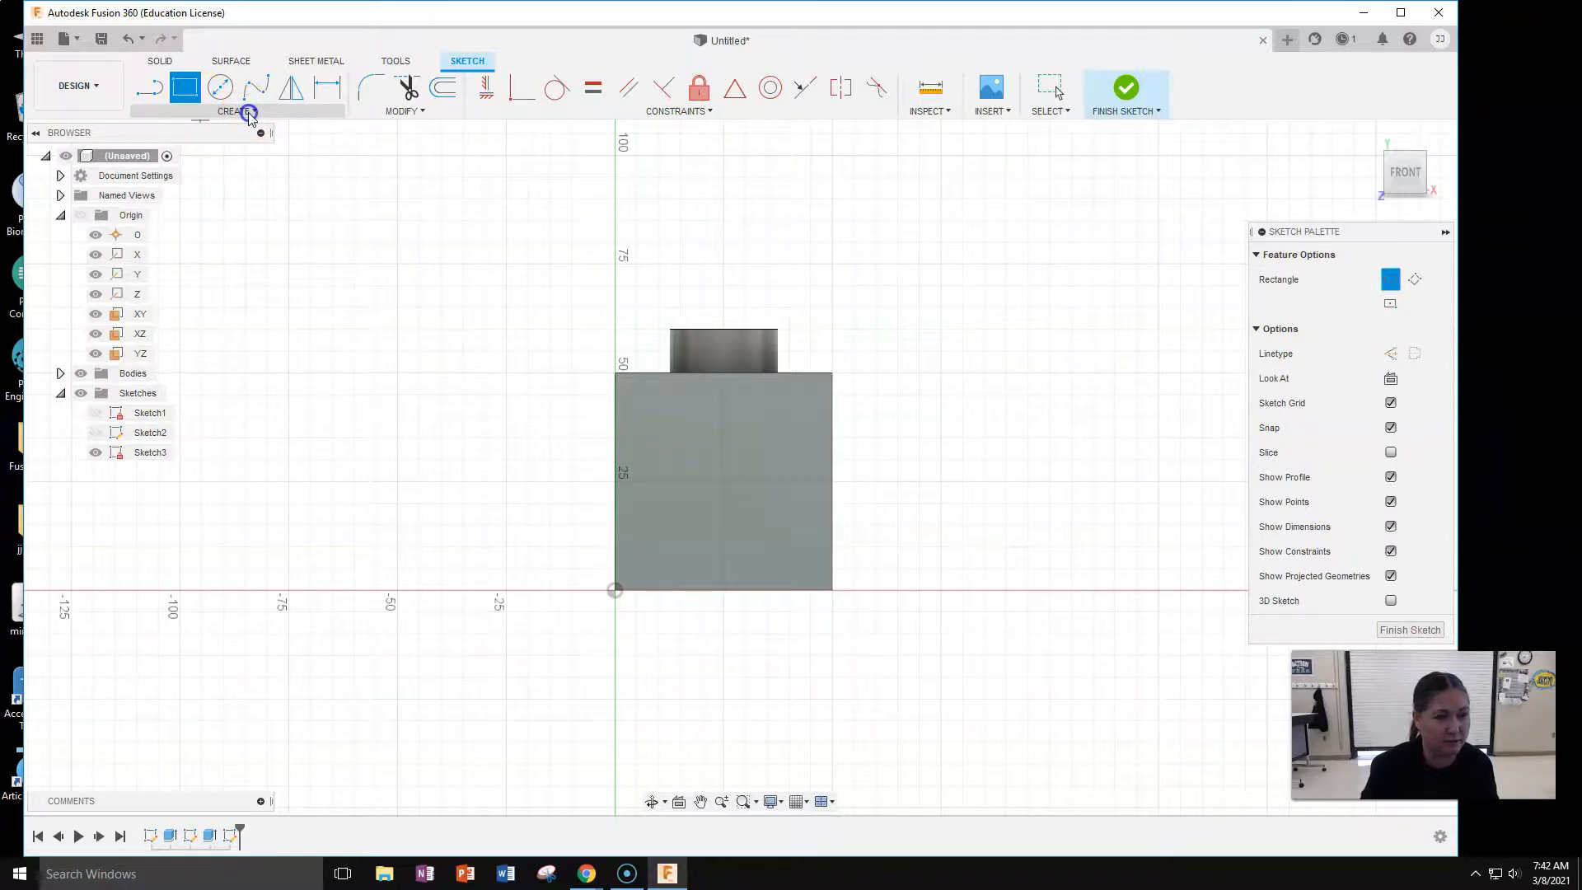
click(251, 112)
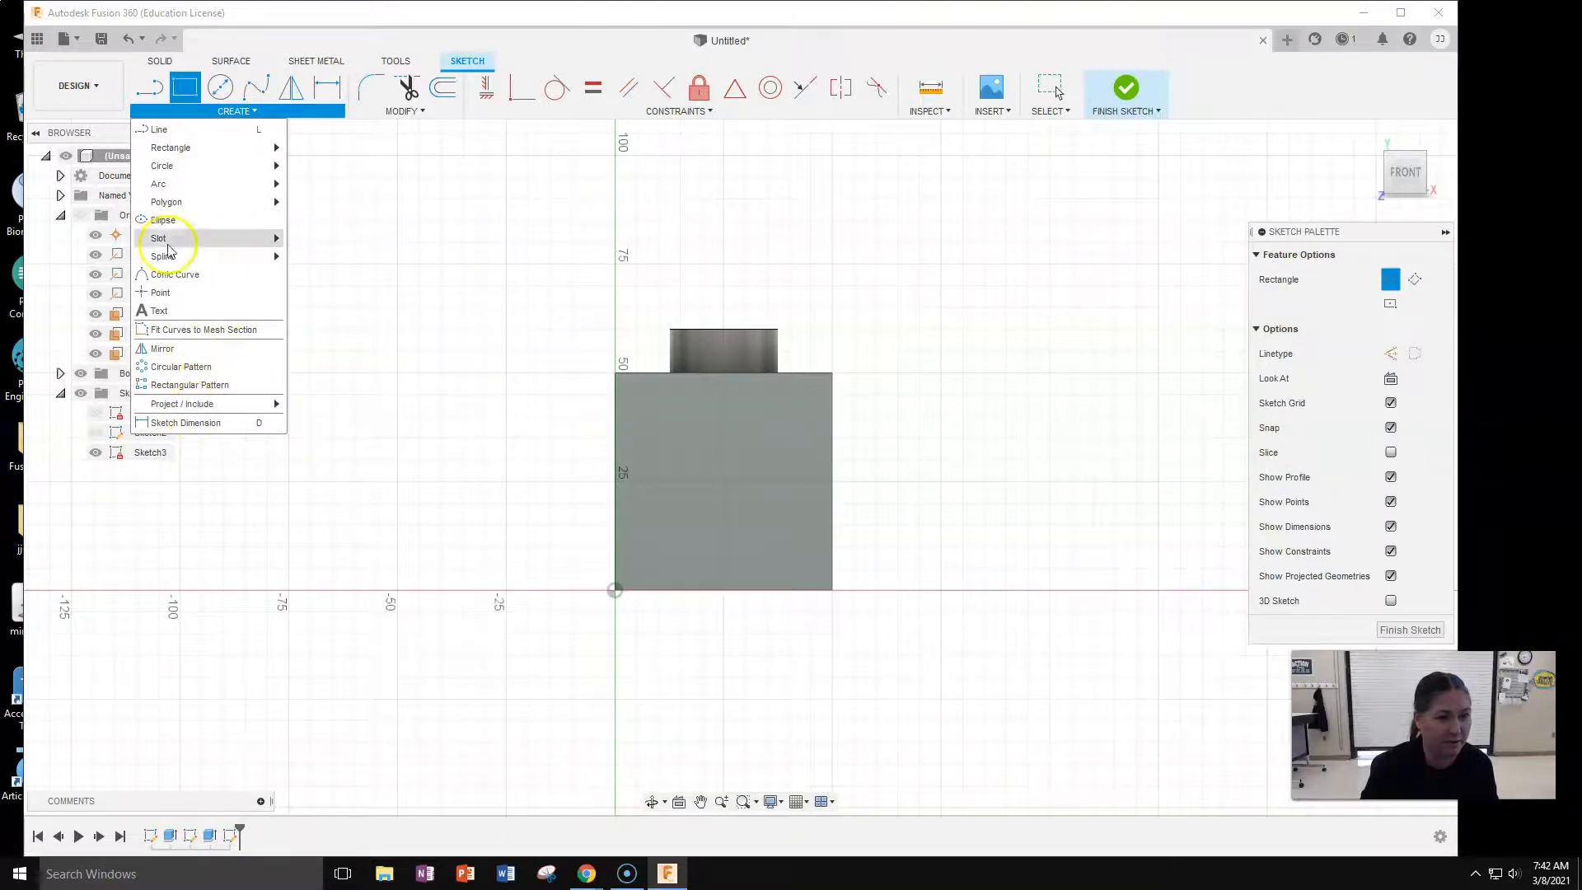
click(189, 93)
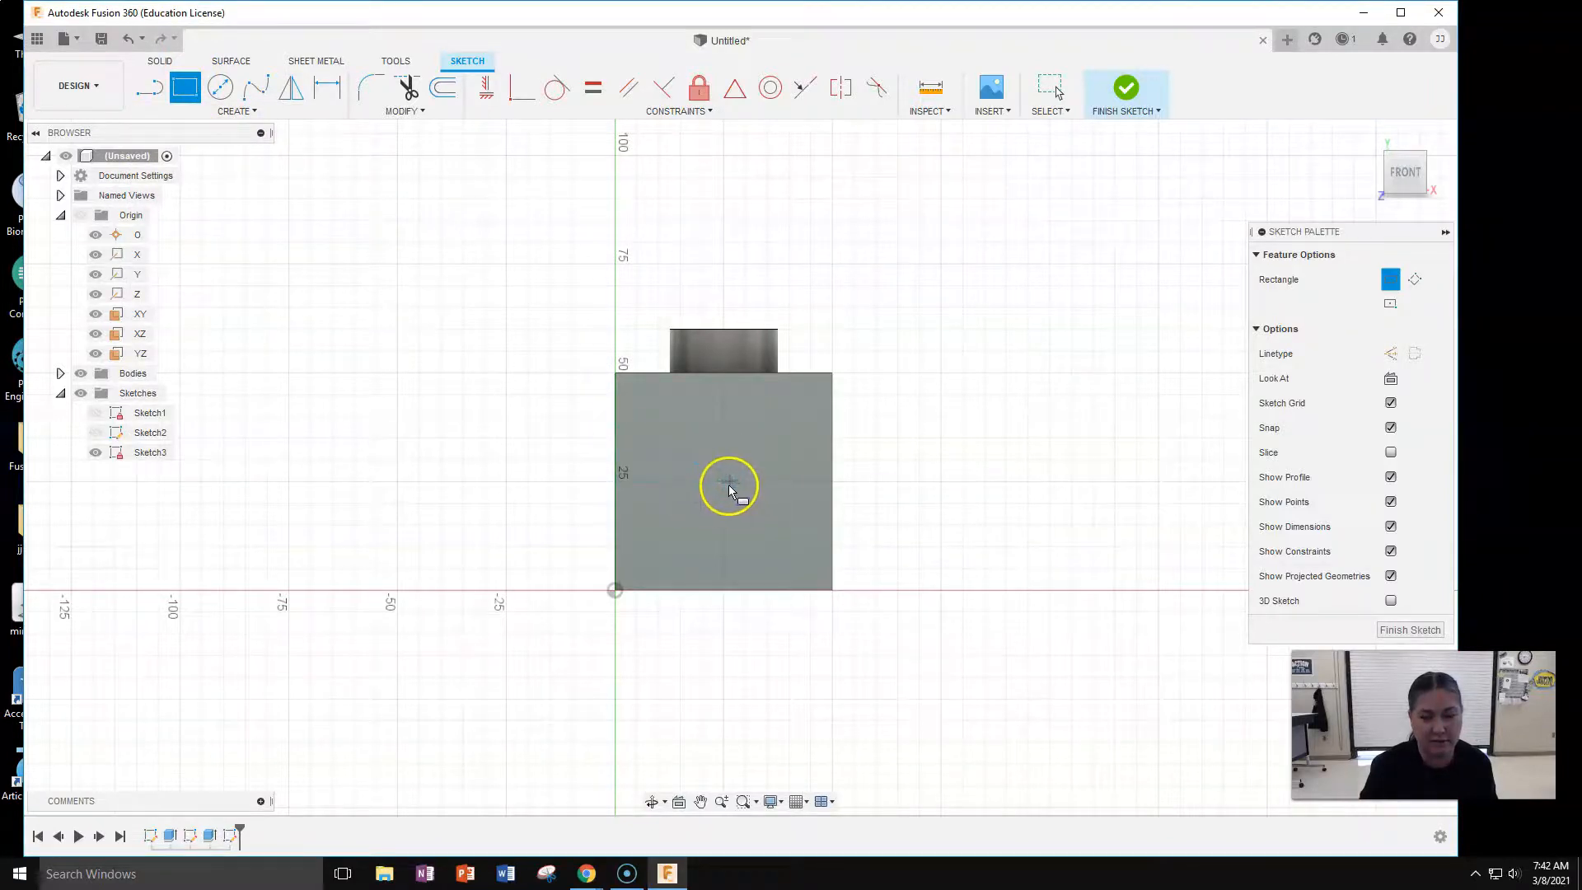
click(693, 505)
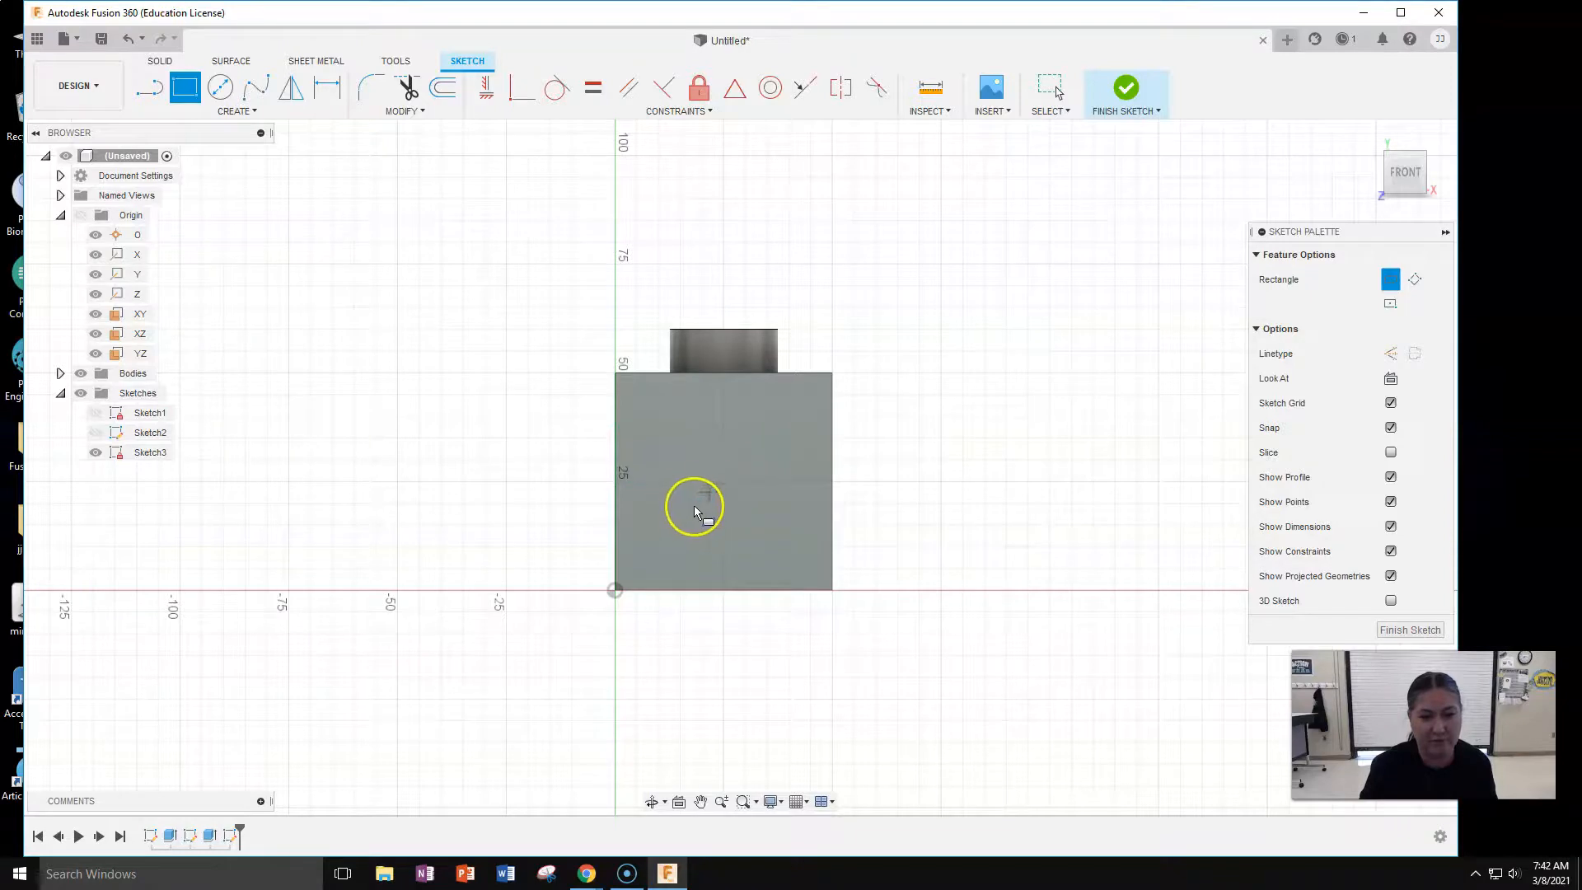
click(676, 527)
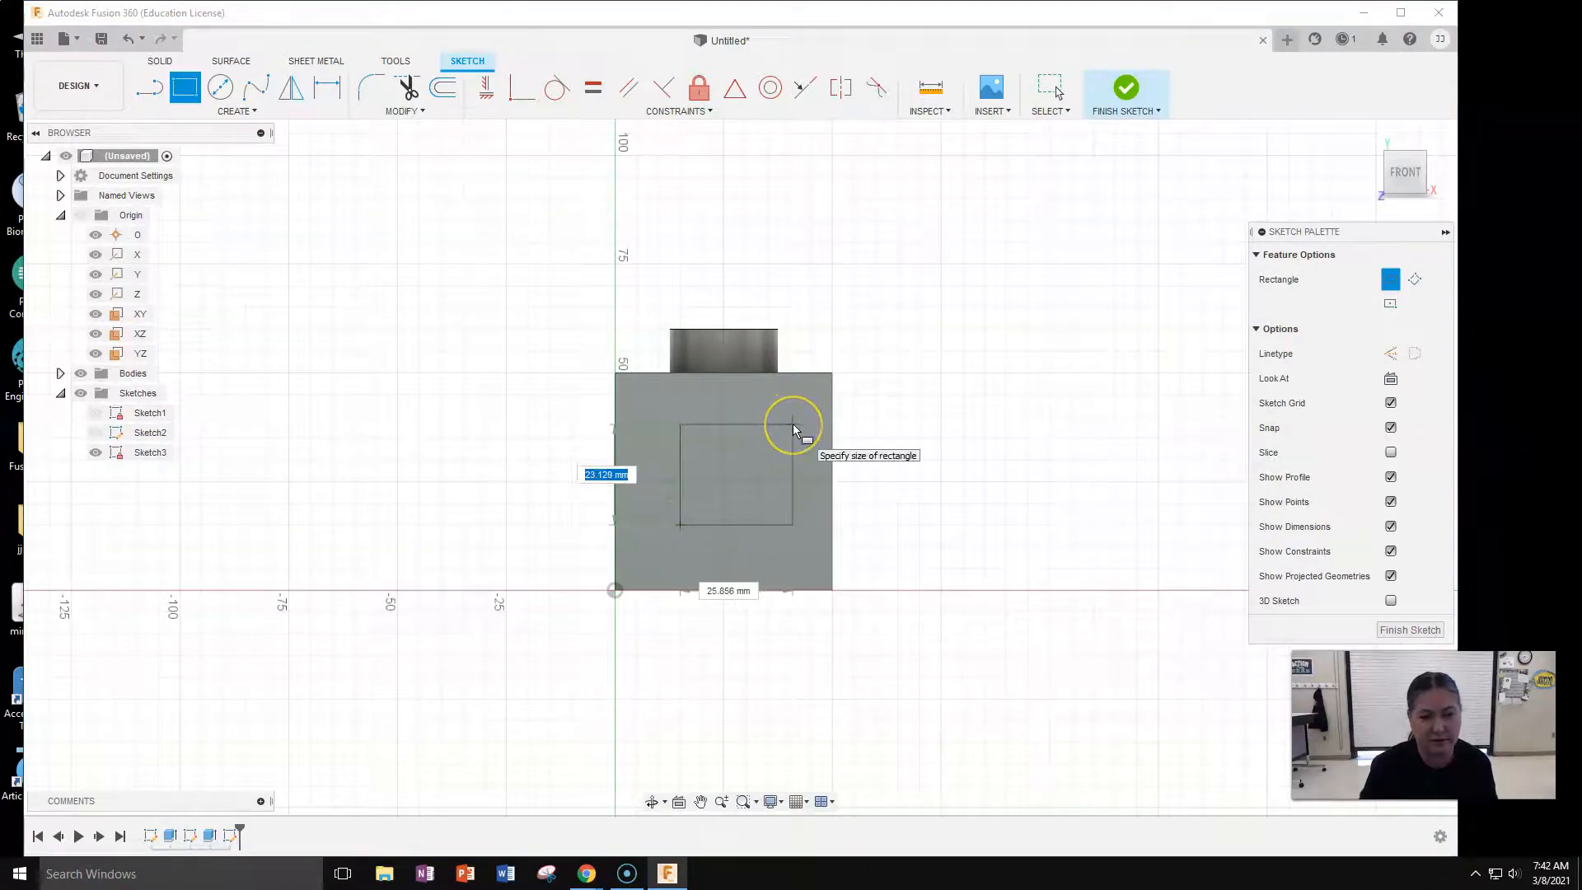
click(792, 423)
click(703, 458)
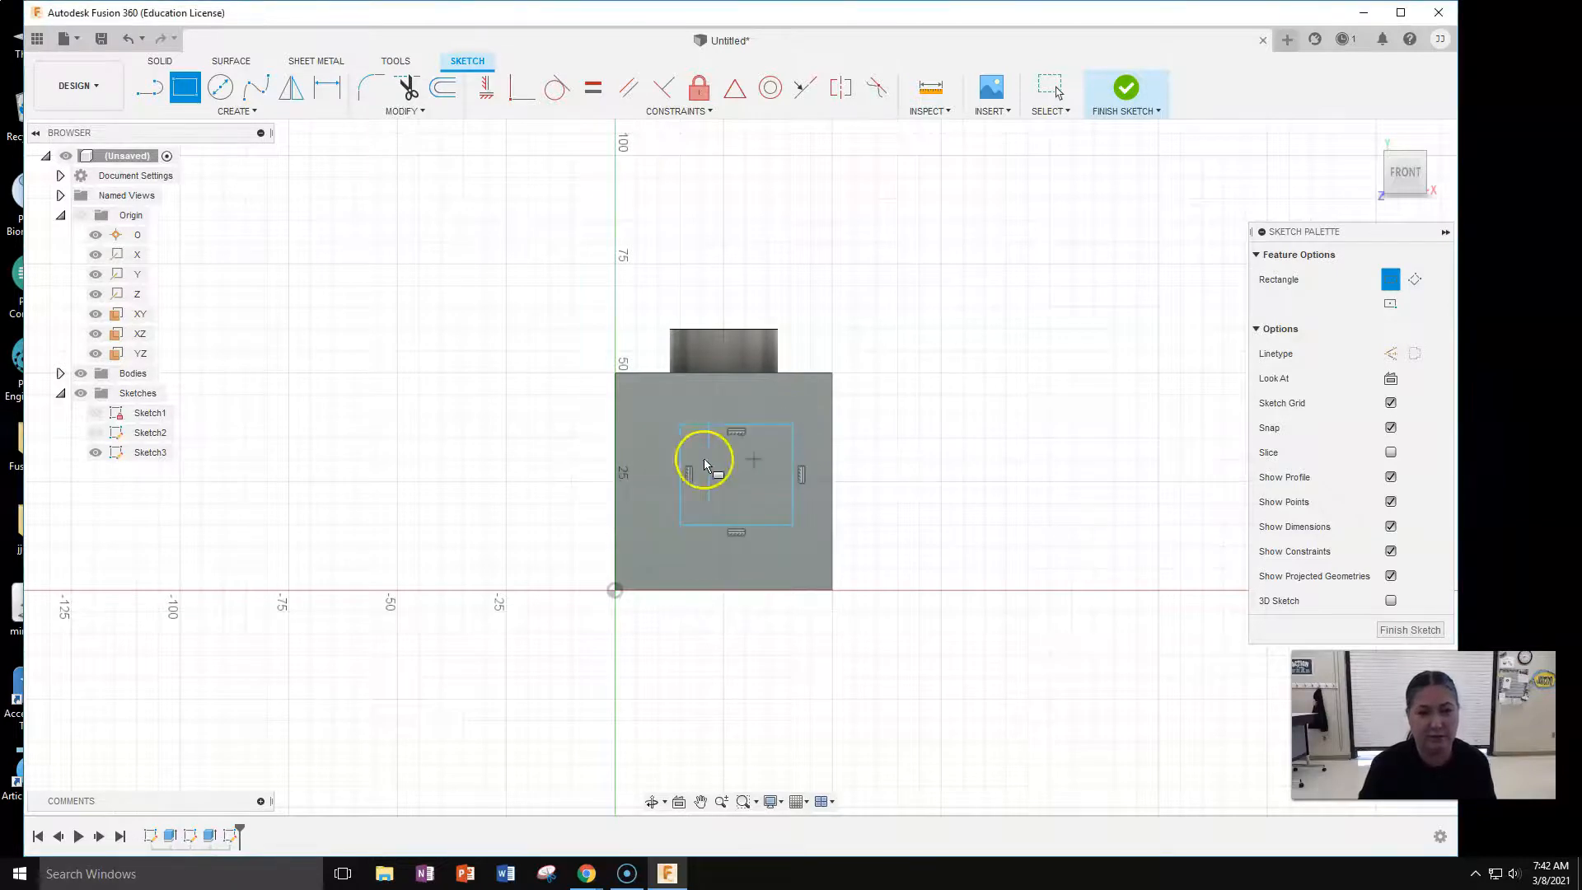
Dimension the rectangle's height and width to 25 mm each.
click(327, 87)
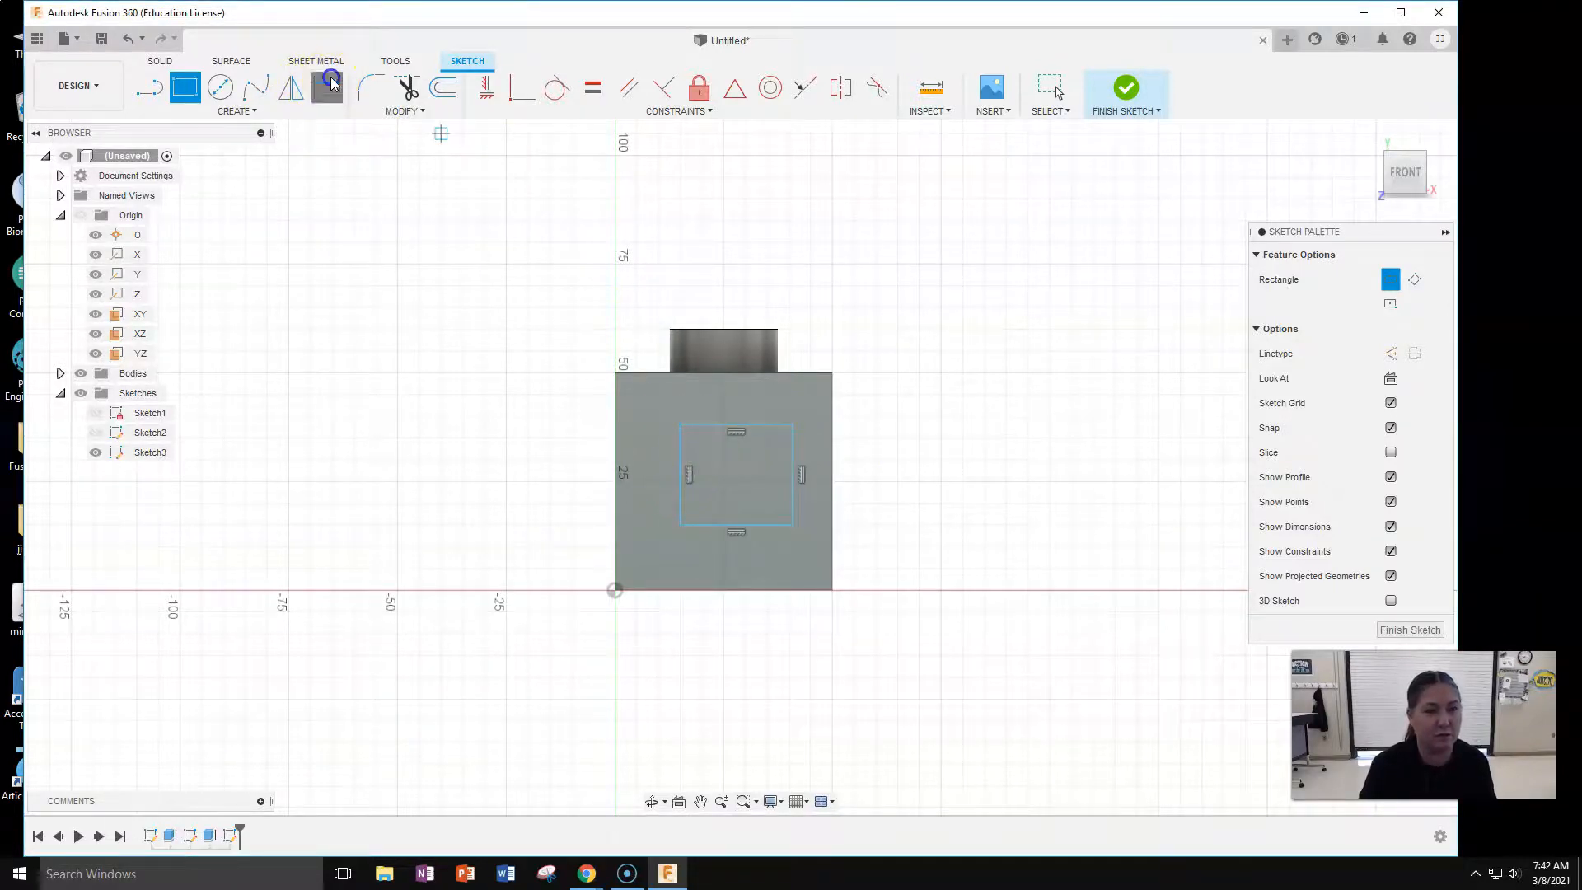
click(794, 472)
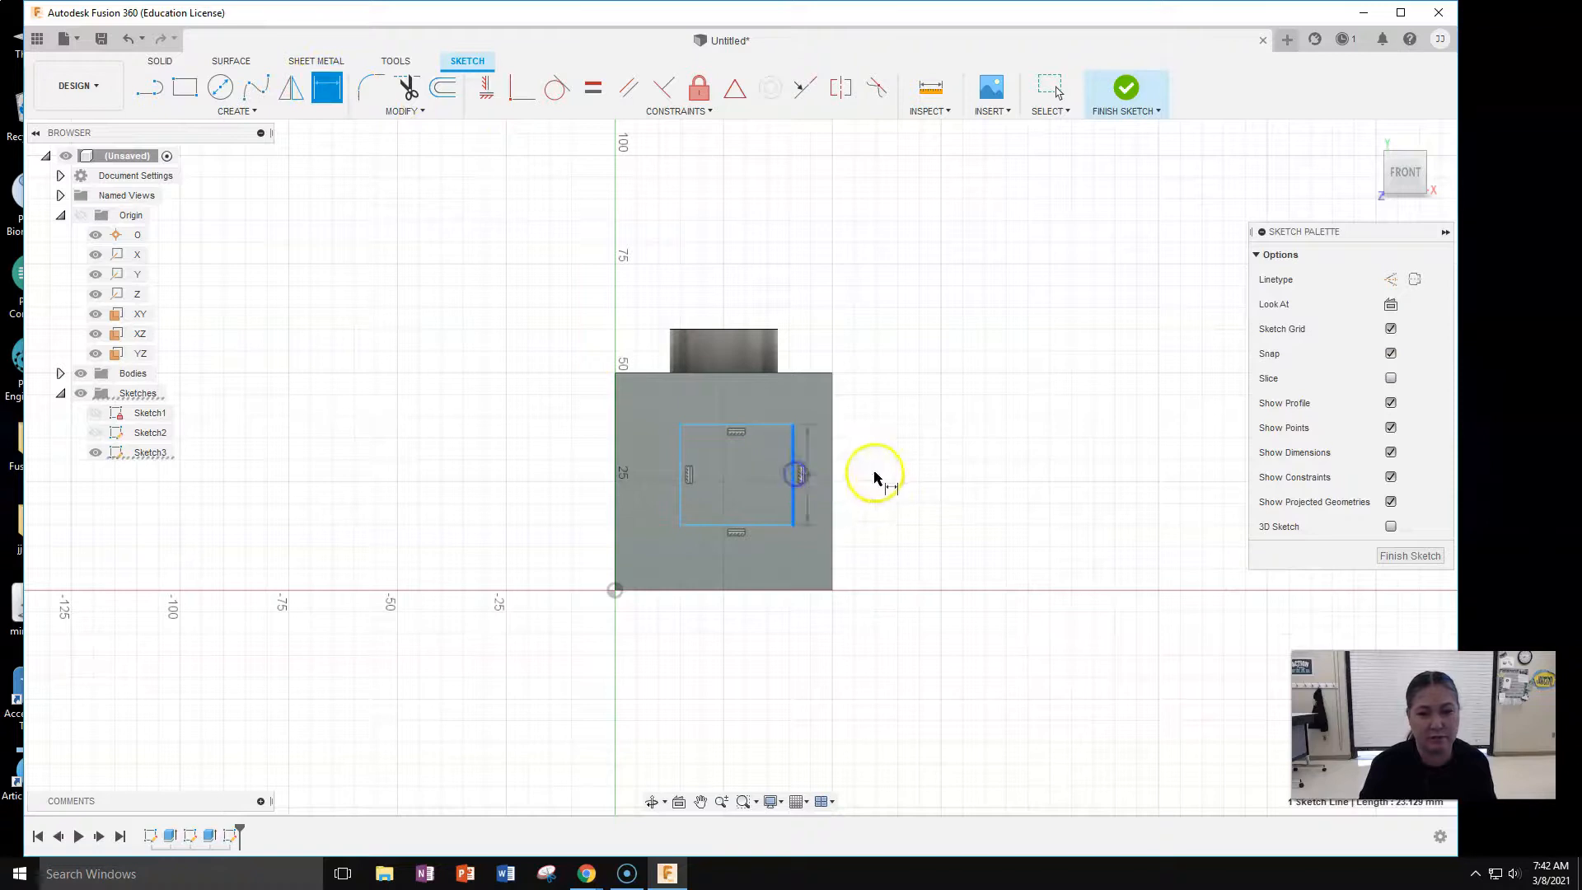
click(878, 471)
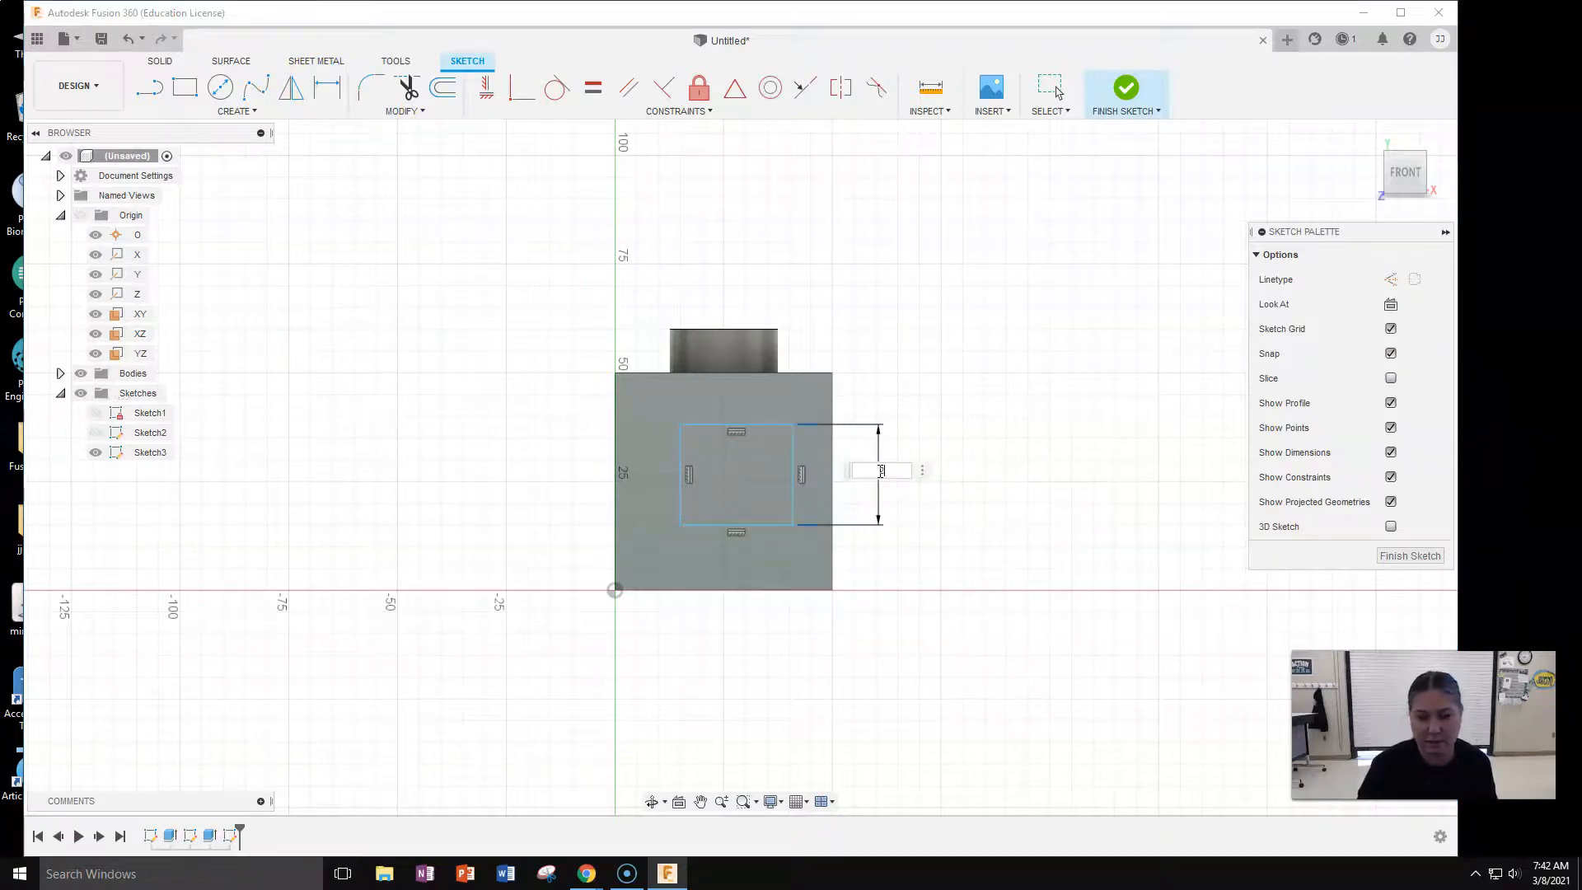
key(Return)
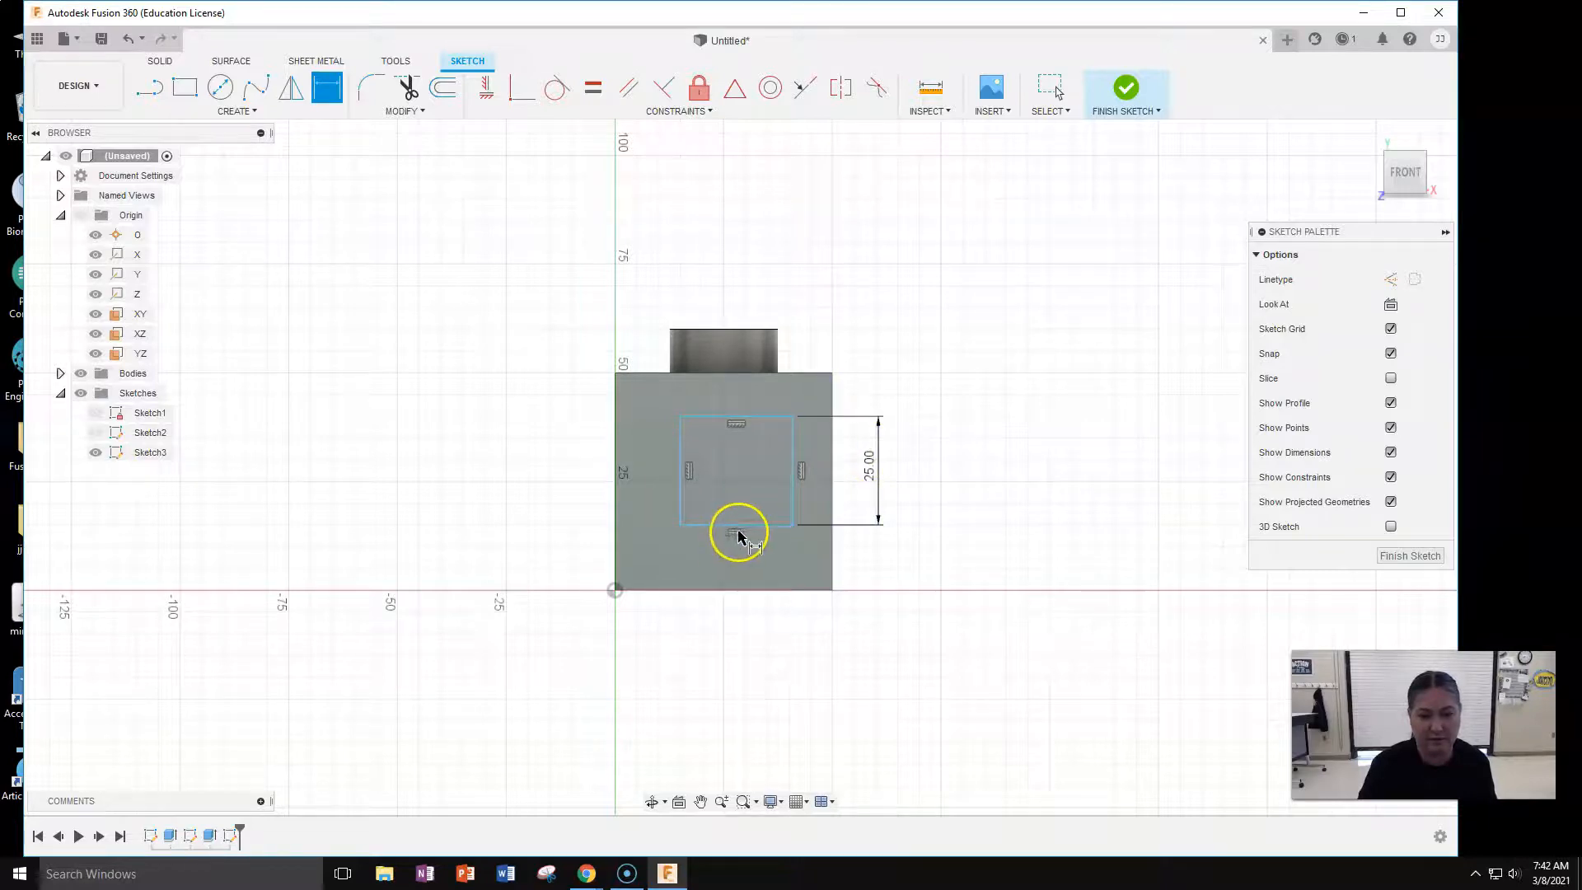
click(762, 526)
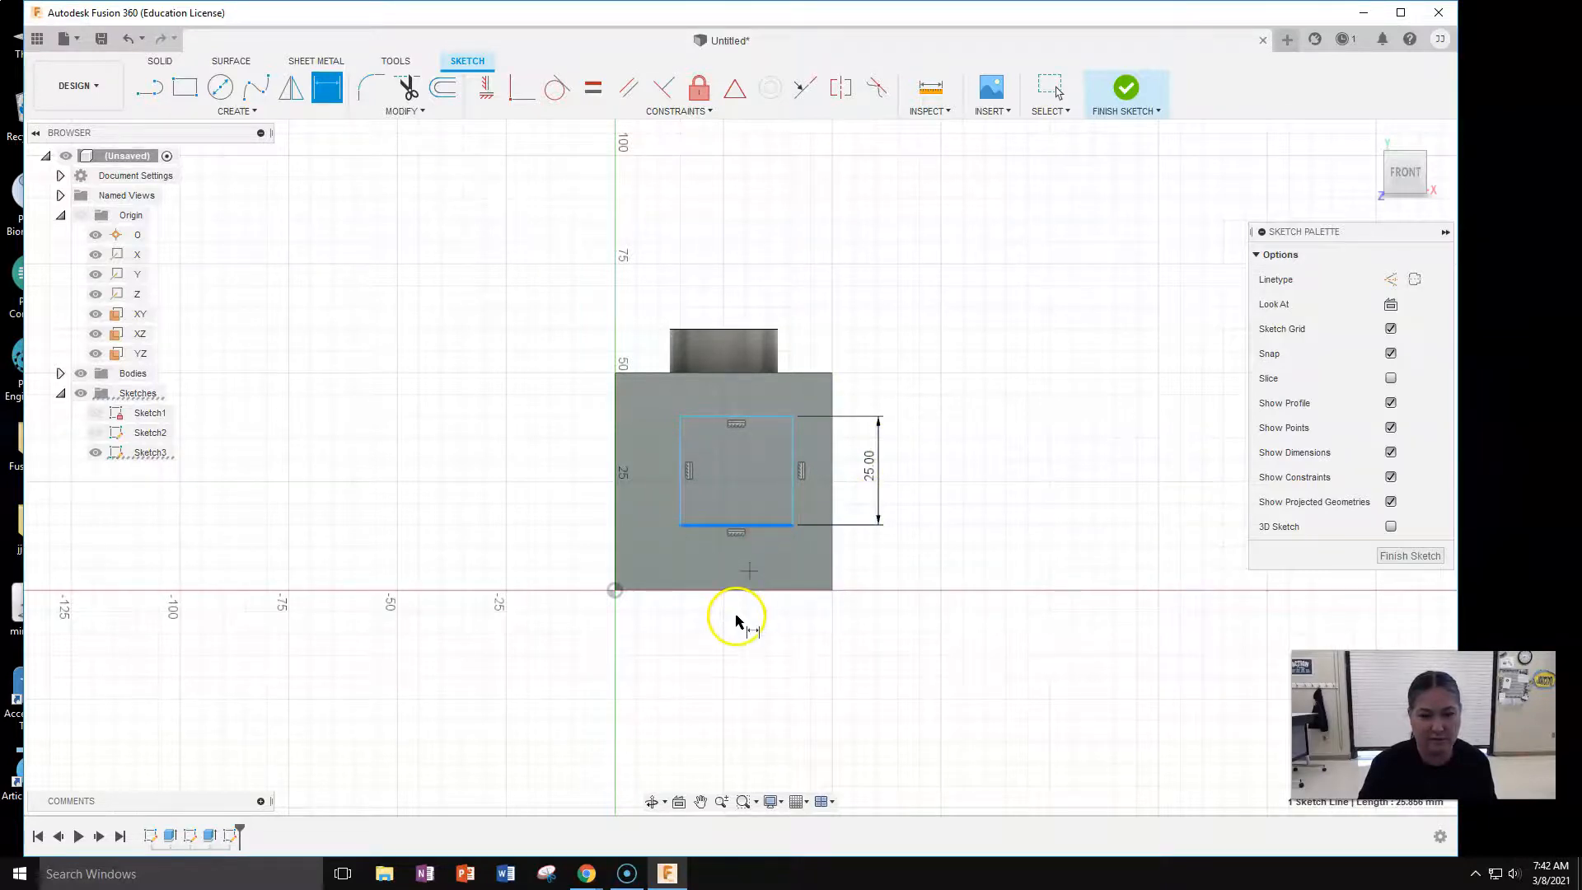
click(756, 561)
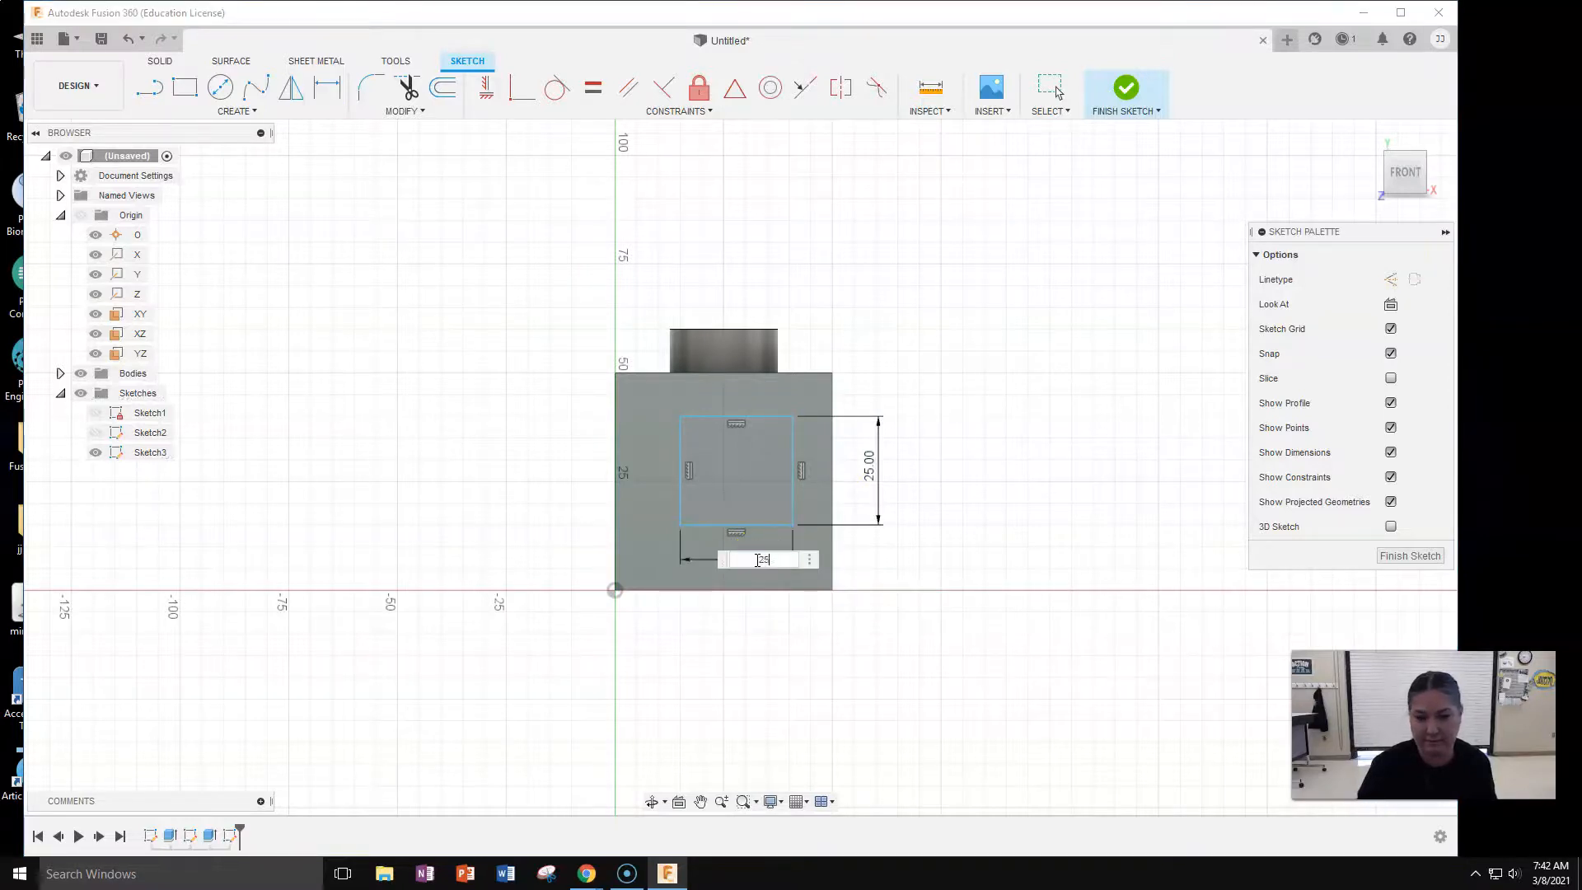
text(25)
key(Return)
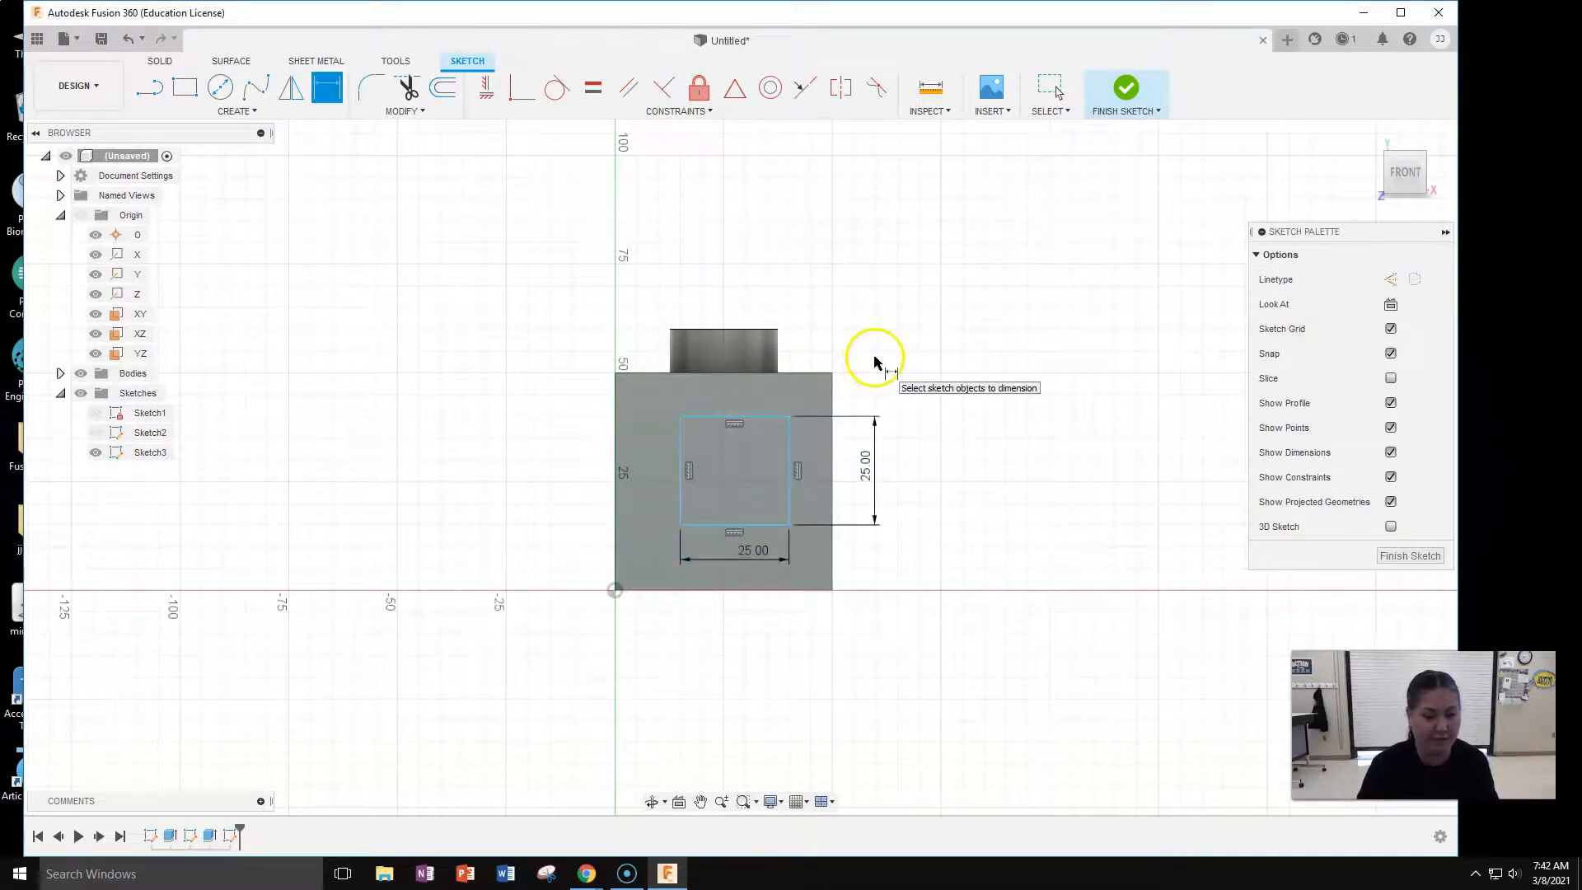
Dimension the distance between the square's left side and the cube's left edge to 10 mm.
scroll(708, 401, down, 1)
scroll(708, 401, up, 3)
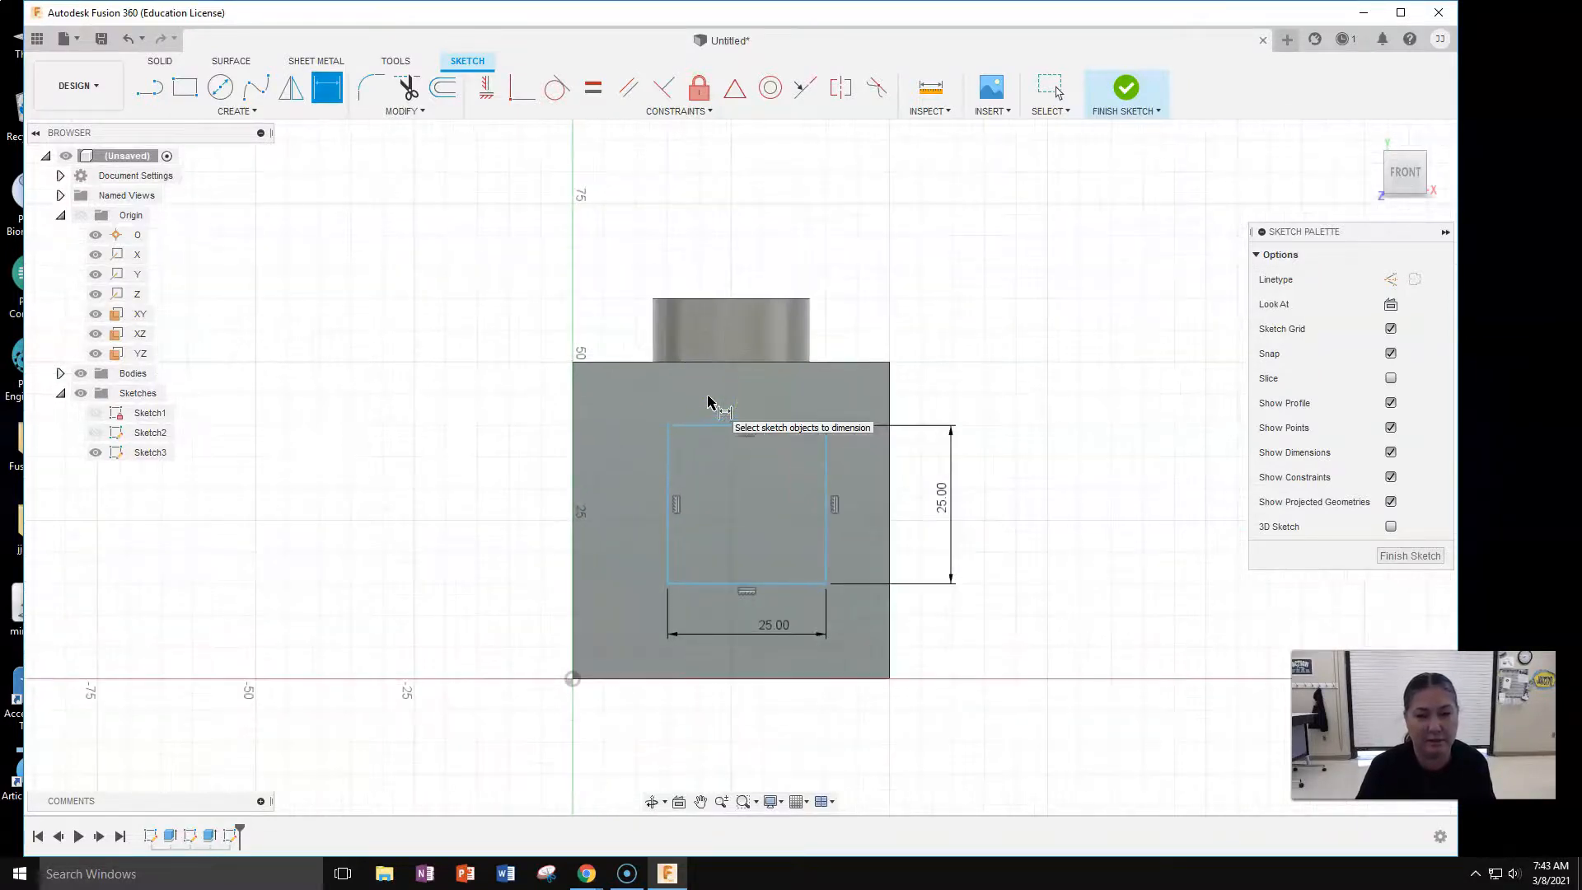
click(670, 489)
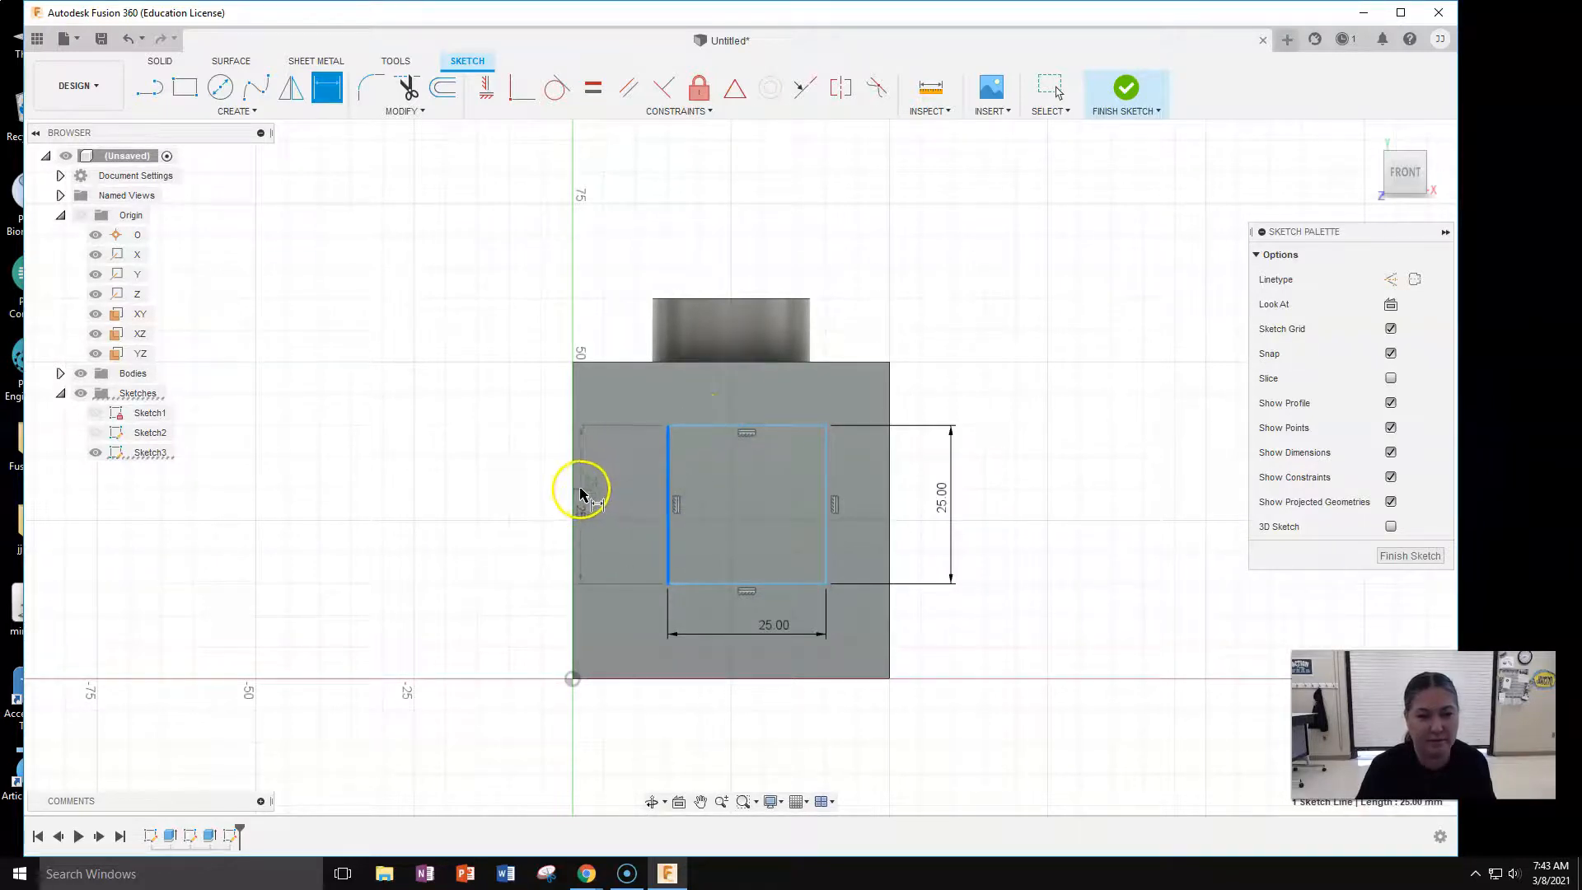
click(574, 488)
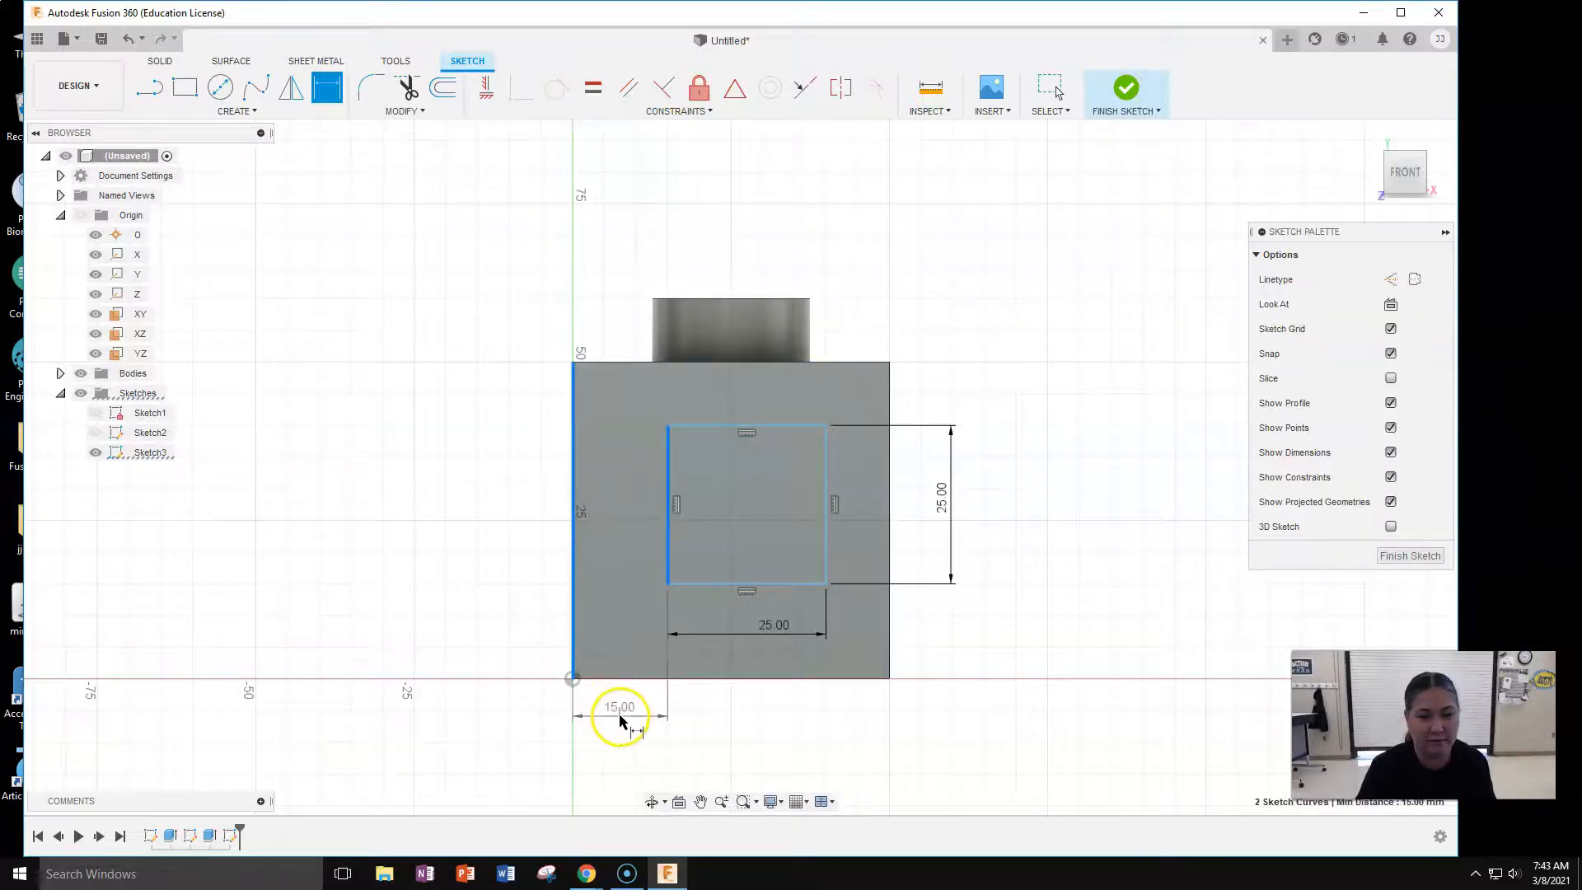
click(620, 716)
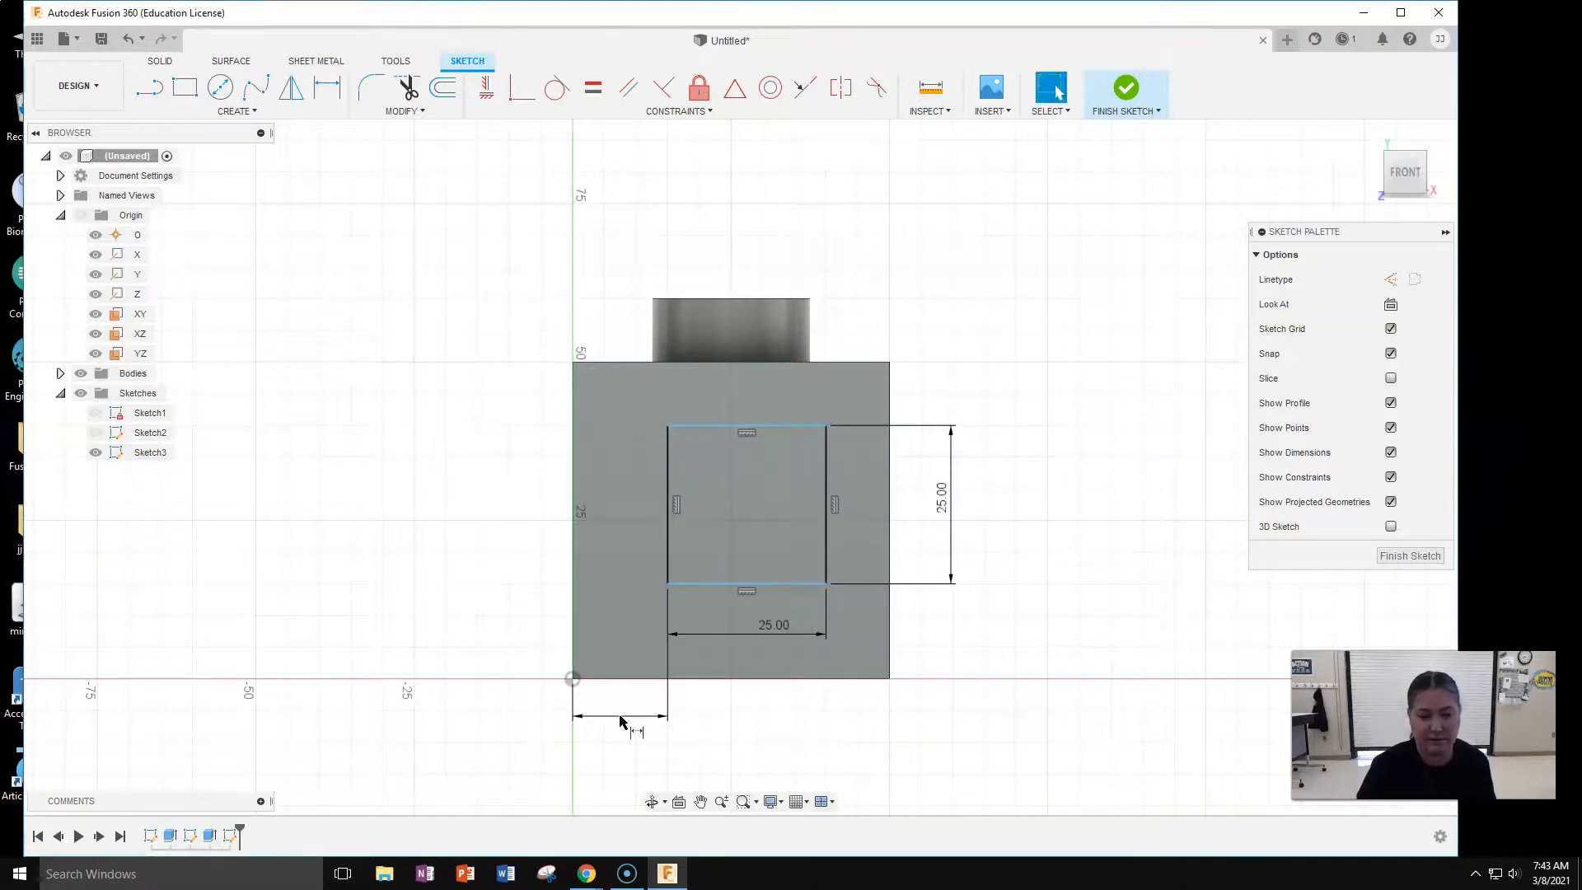
key(Return)
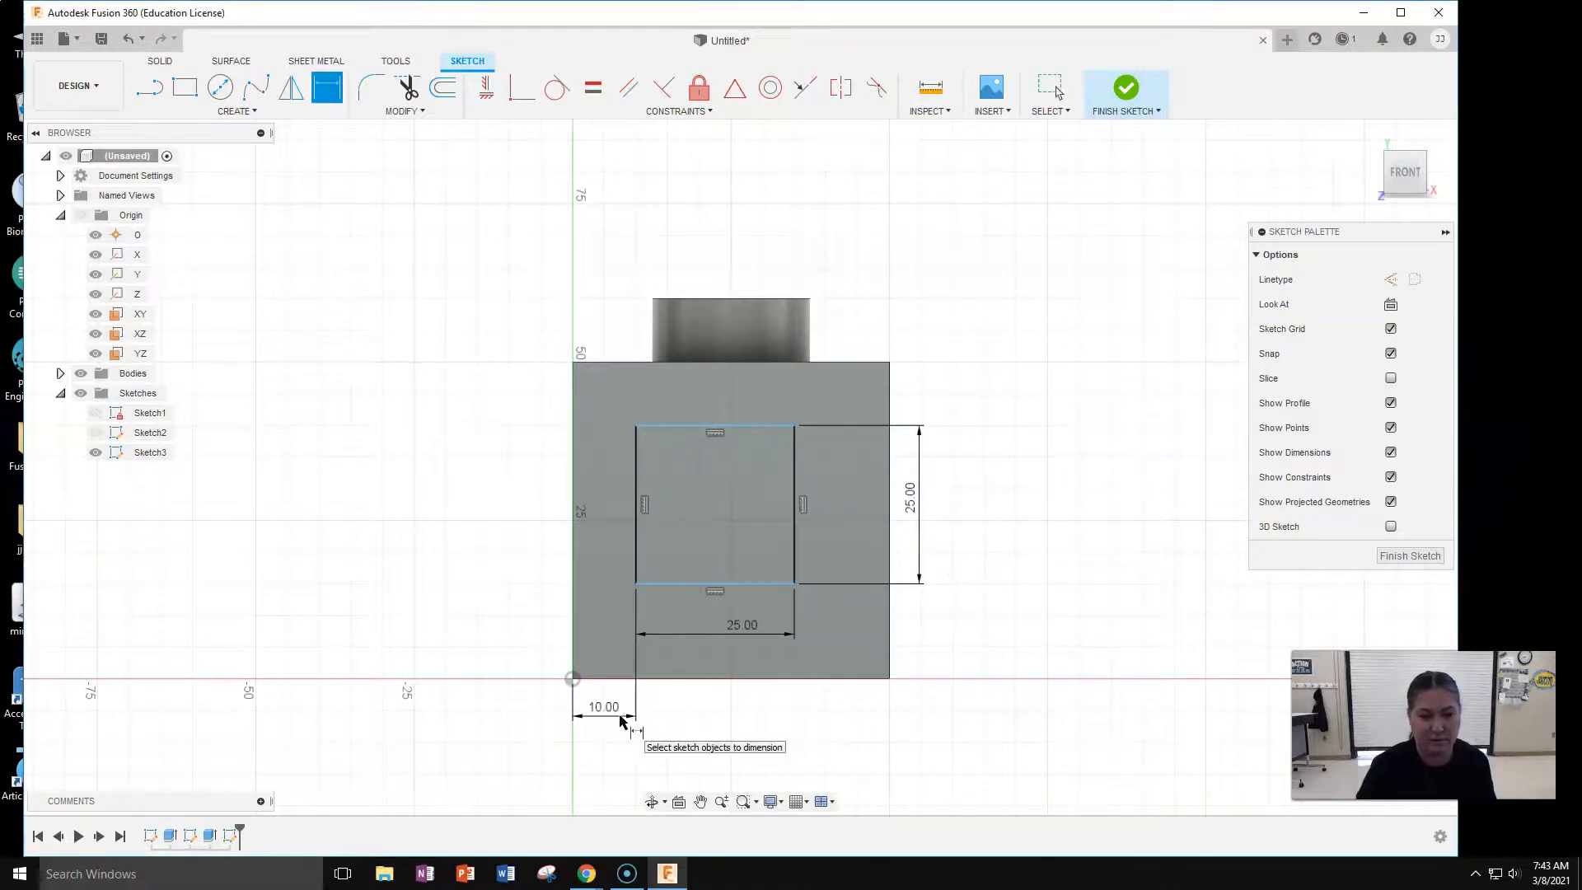
Change the square's offset dimension from the cube's left edge to 15 mm.
click(795, 468)
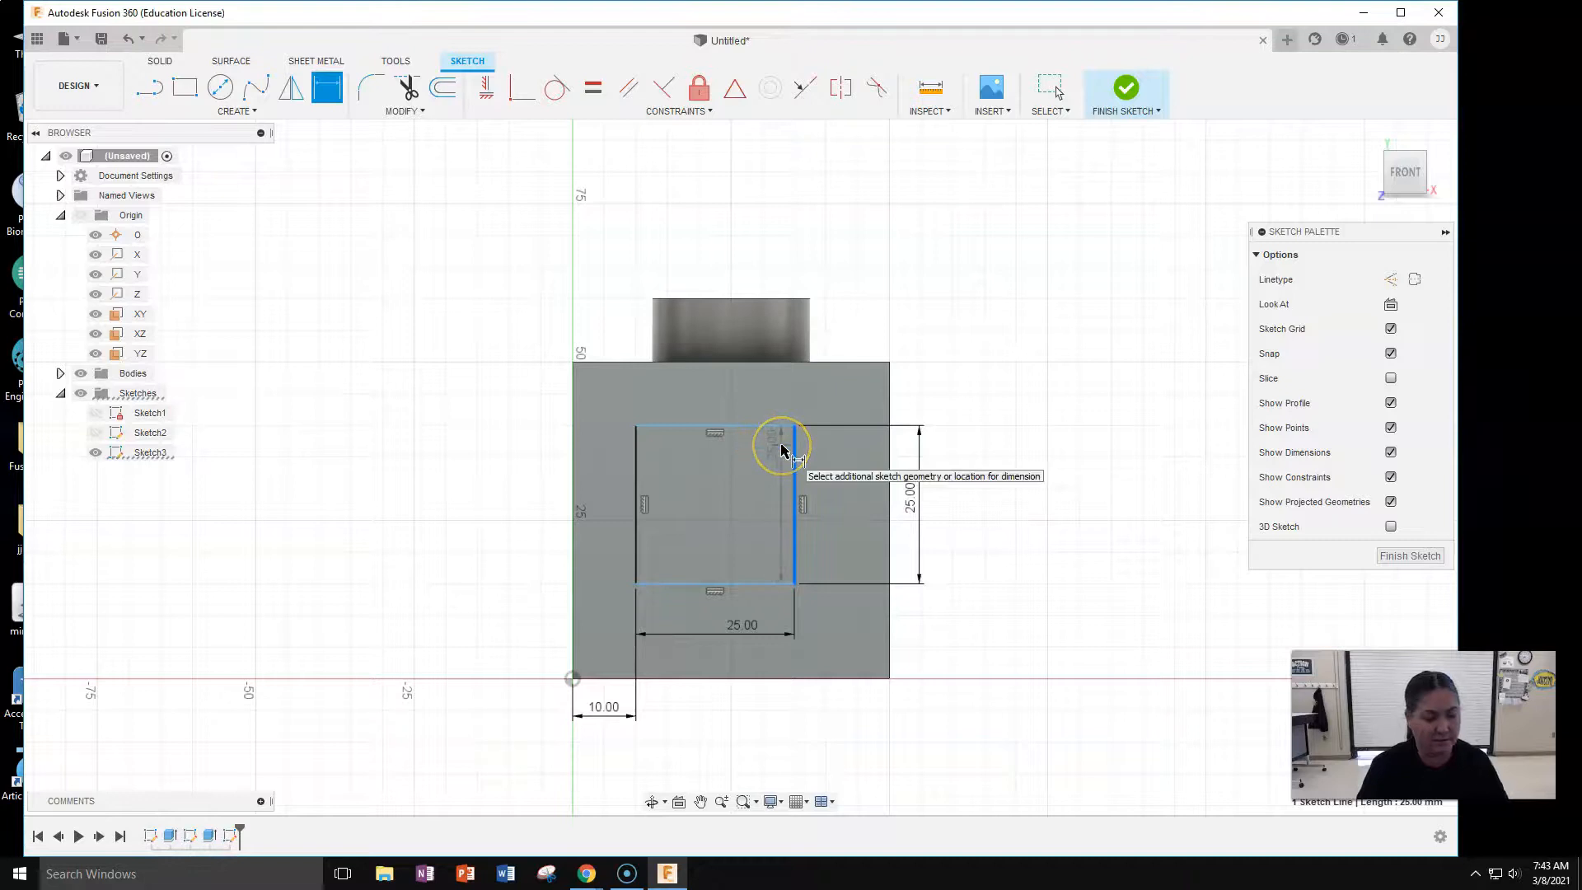
key(Escape)
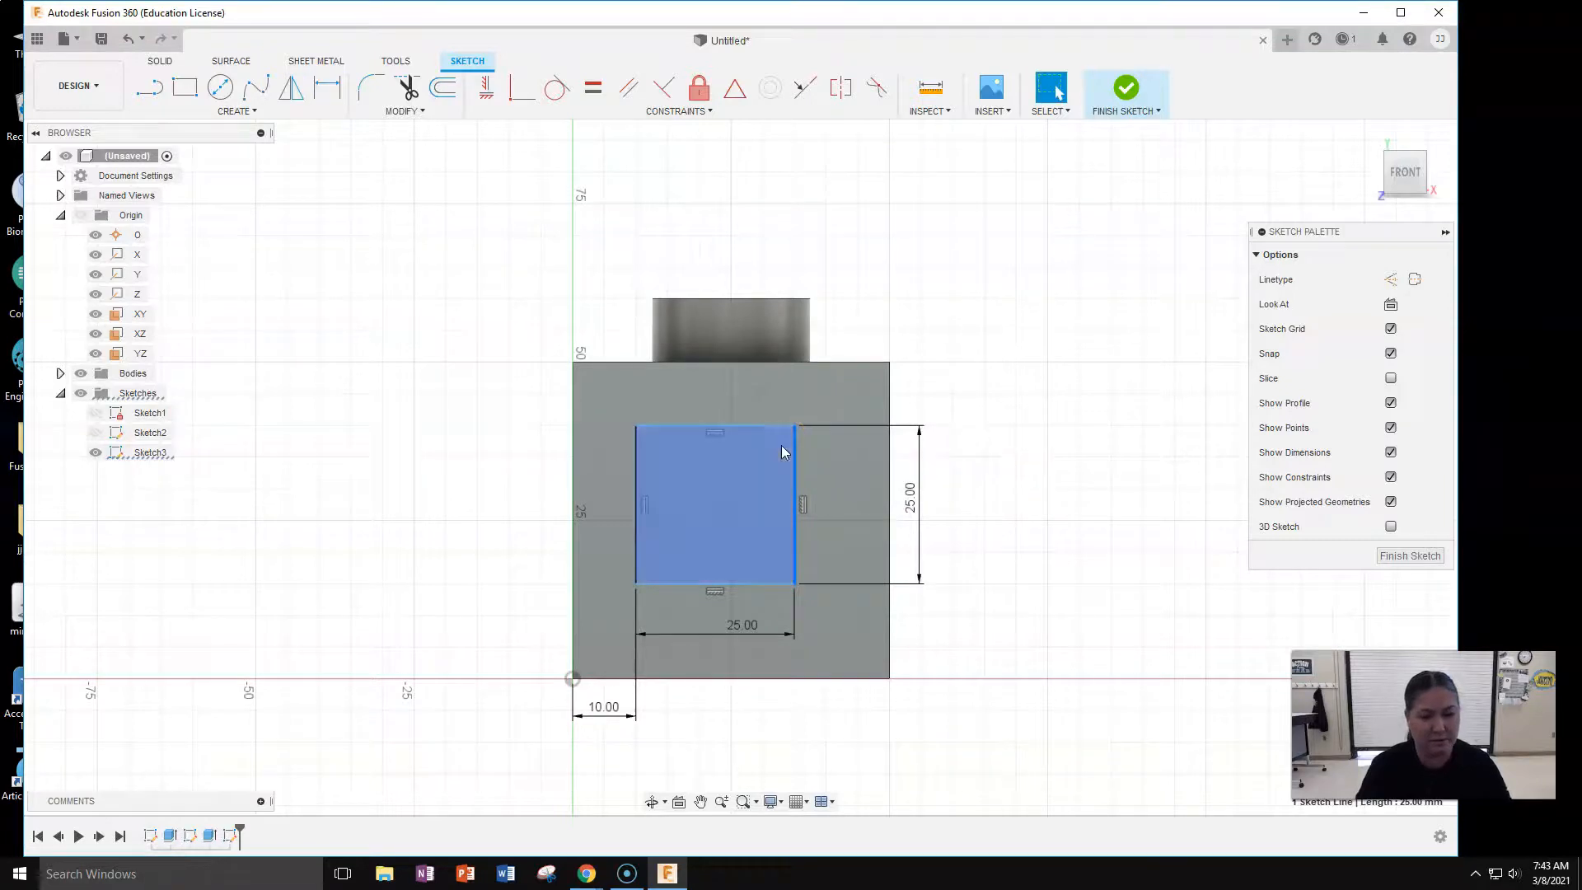
double_click(604, 710)
text(15)
key(Return)
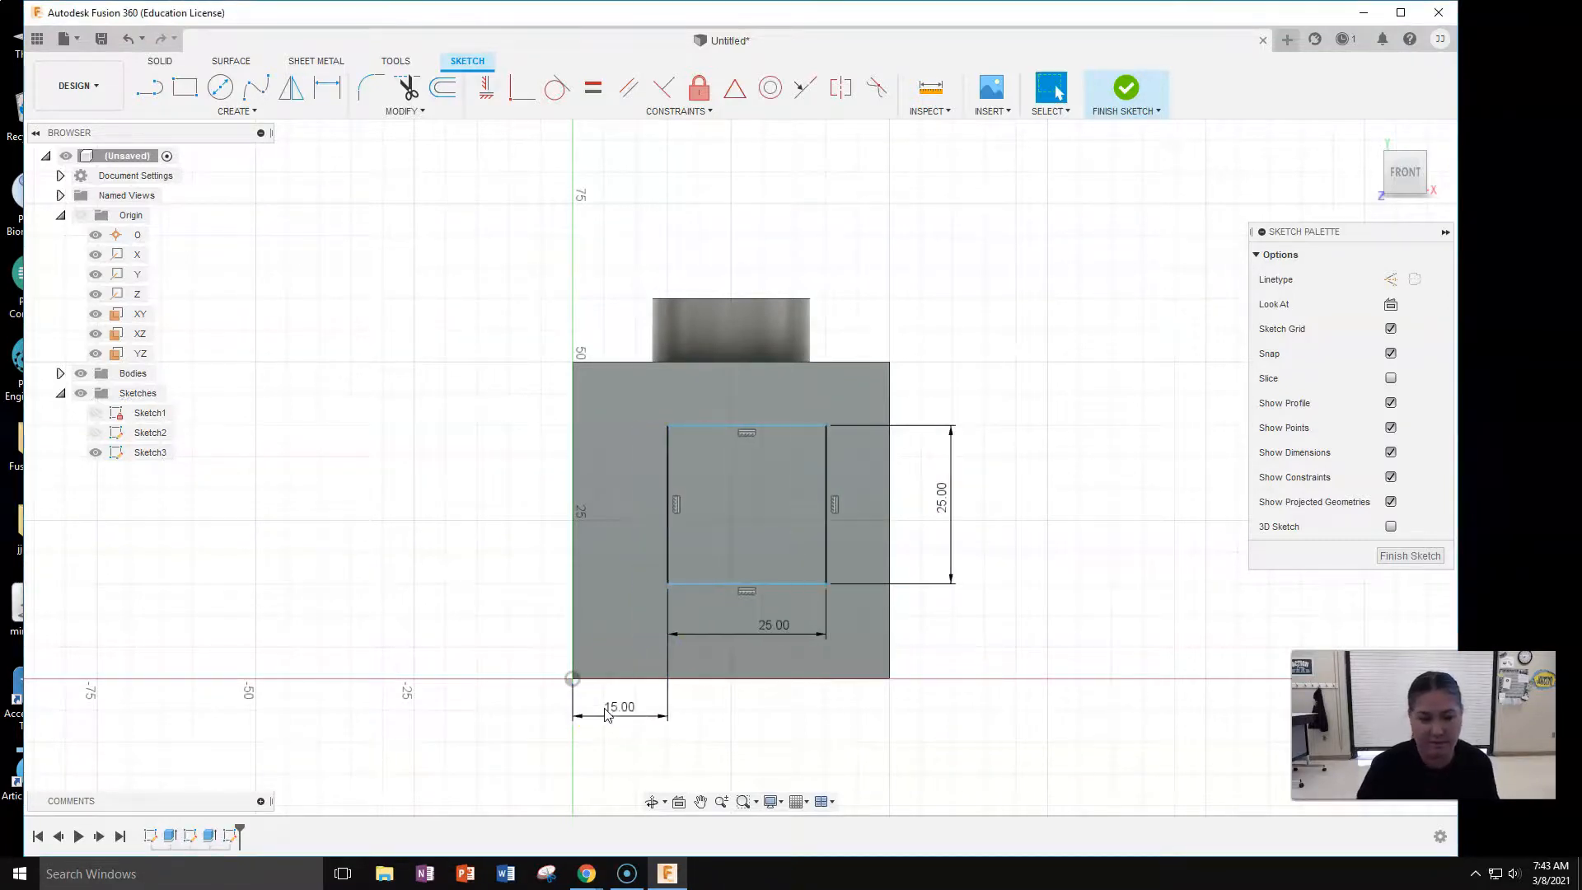
Try to dimension the distance between the square's right side and the cube's right edge.
click(327, 86)
click(826, 537)
click(824, 518)
click(889, 550)
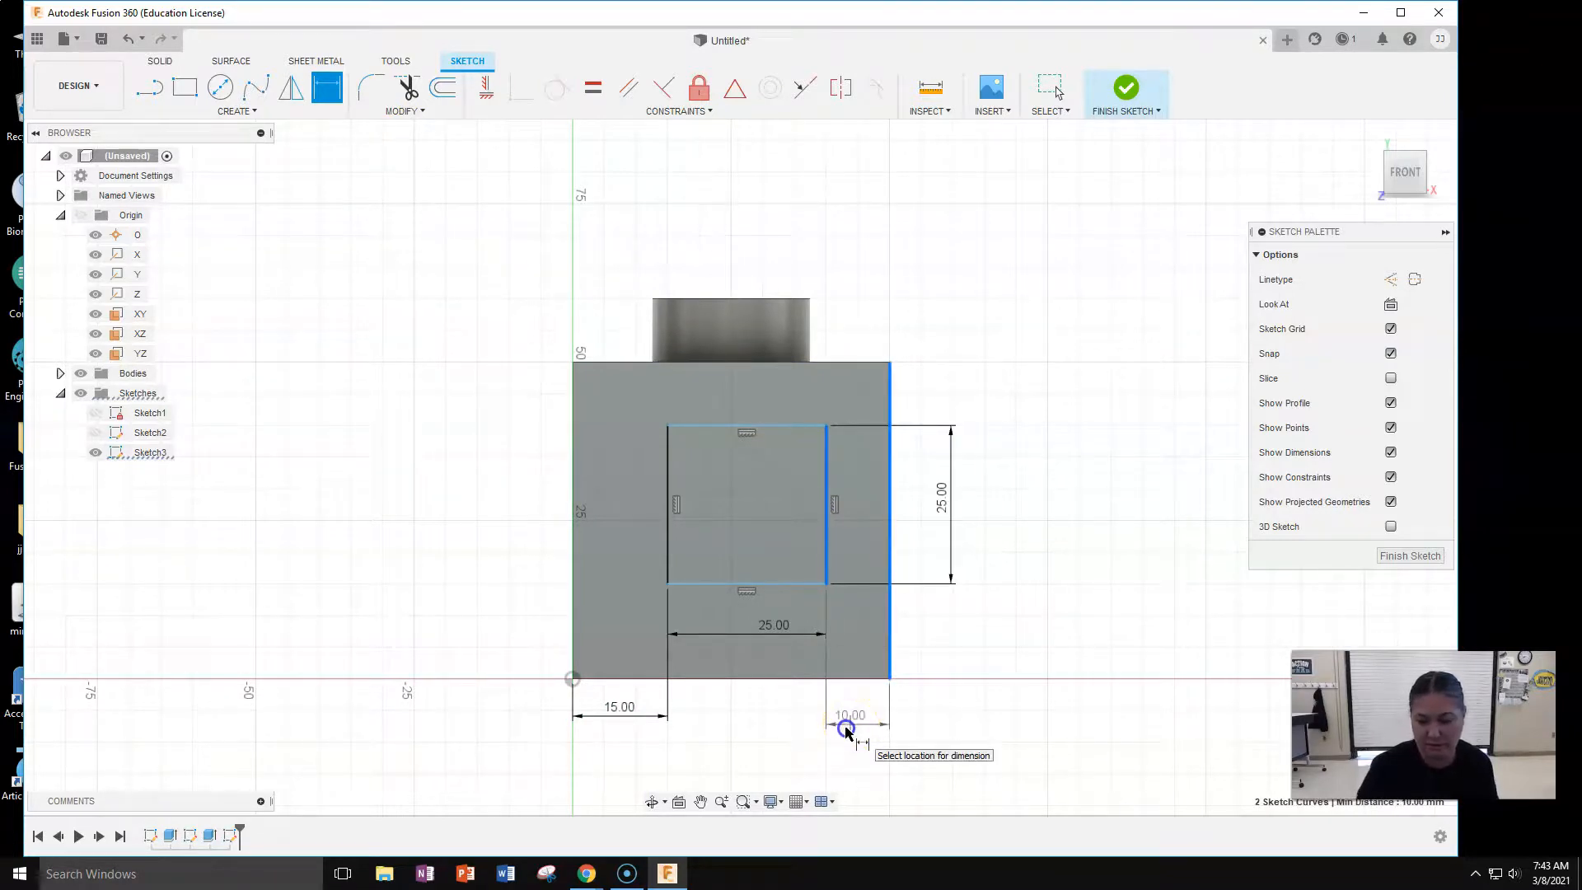
click(846, 731)
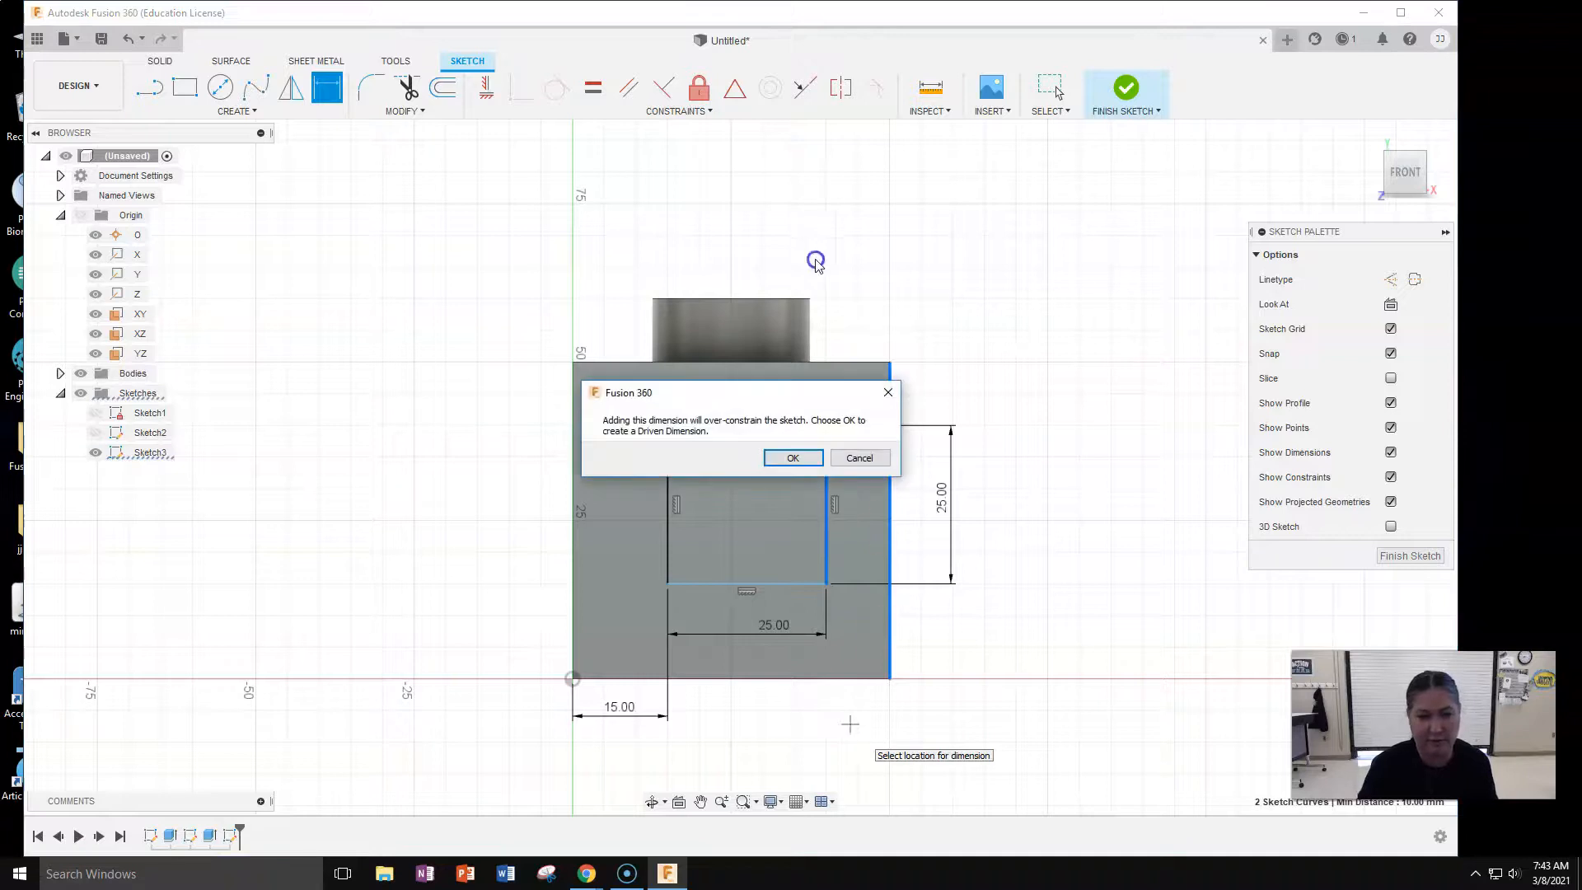
click(857, 456)
Try an offset of 125 mm between the cube's left edge and the square, and undo the change.
click(619, 709)
double_click(619, 709)
text(25)
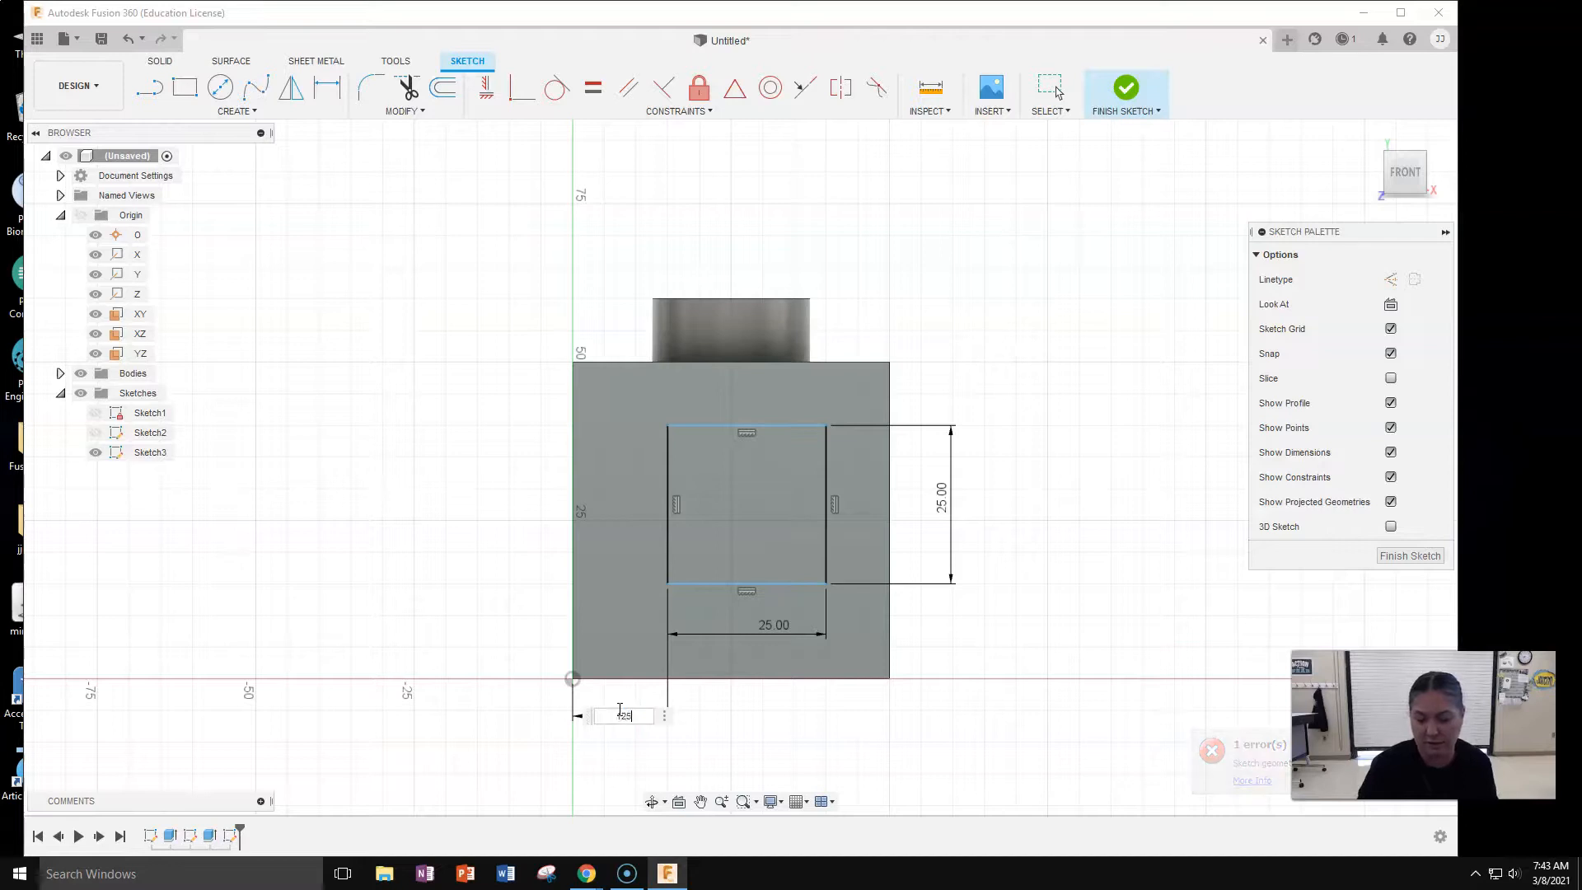
key(Return)
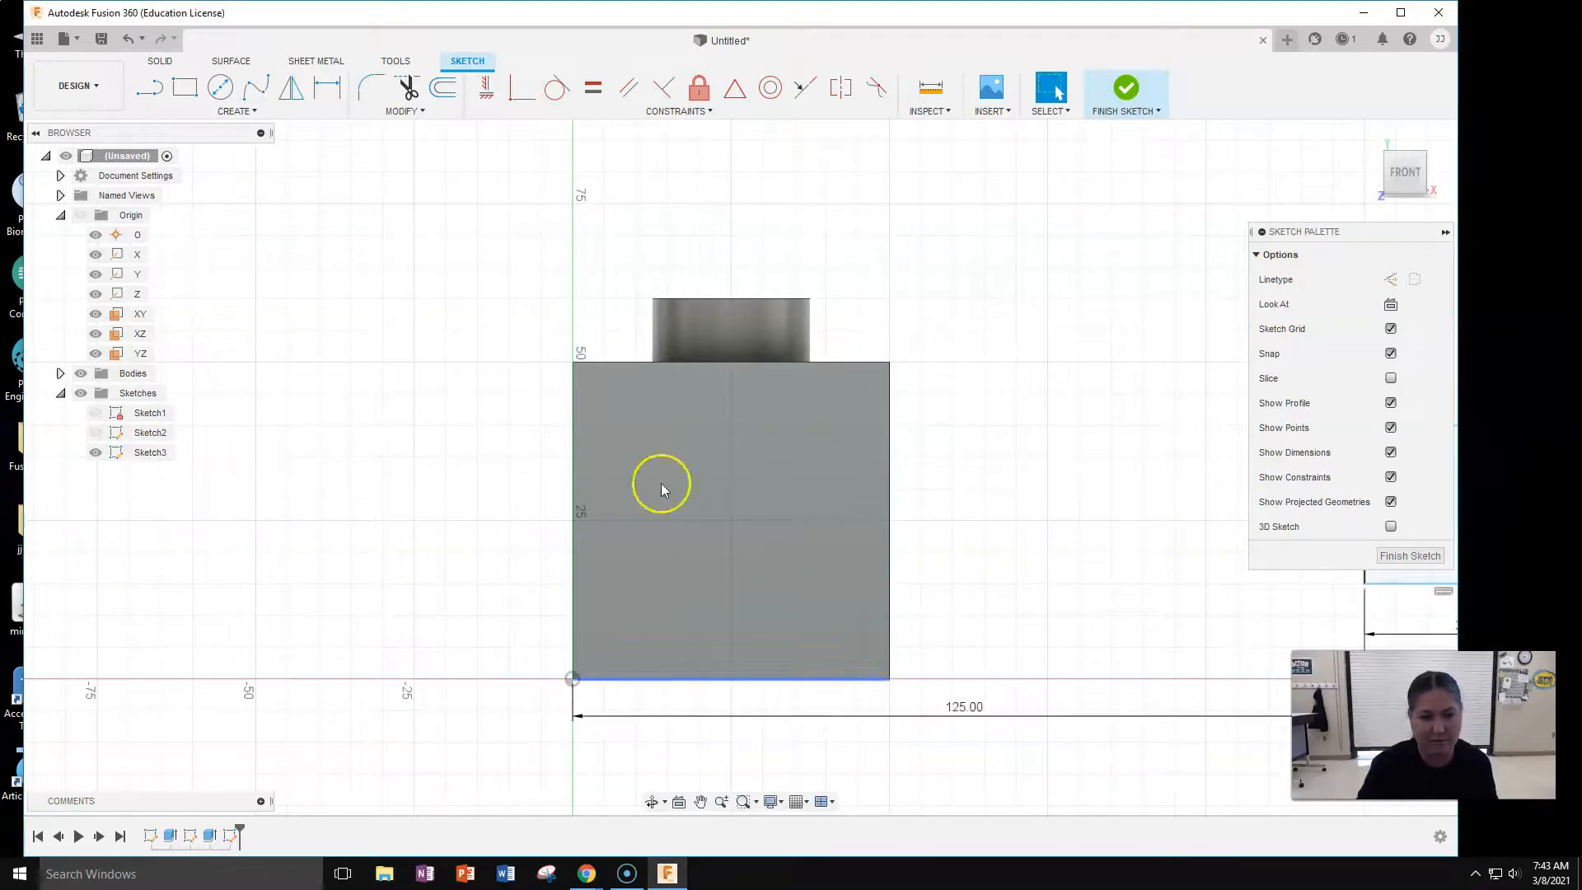
click(128, 38)
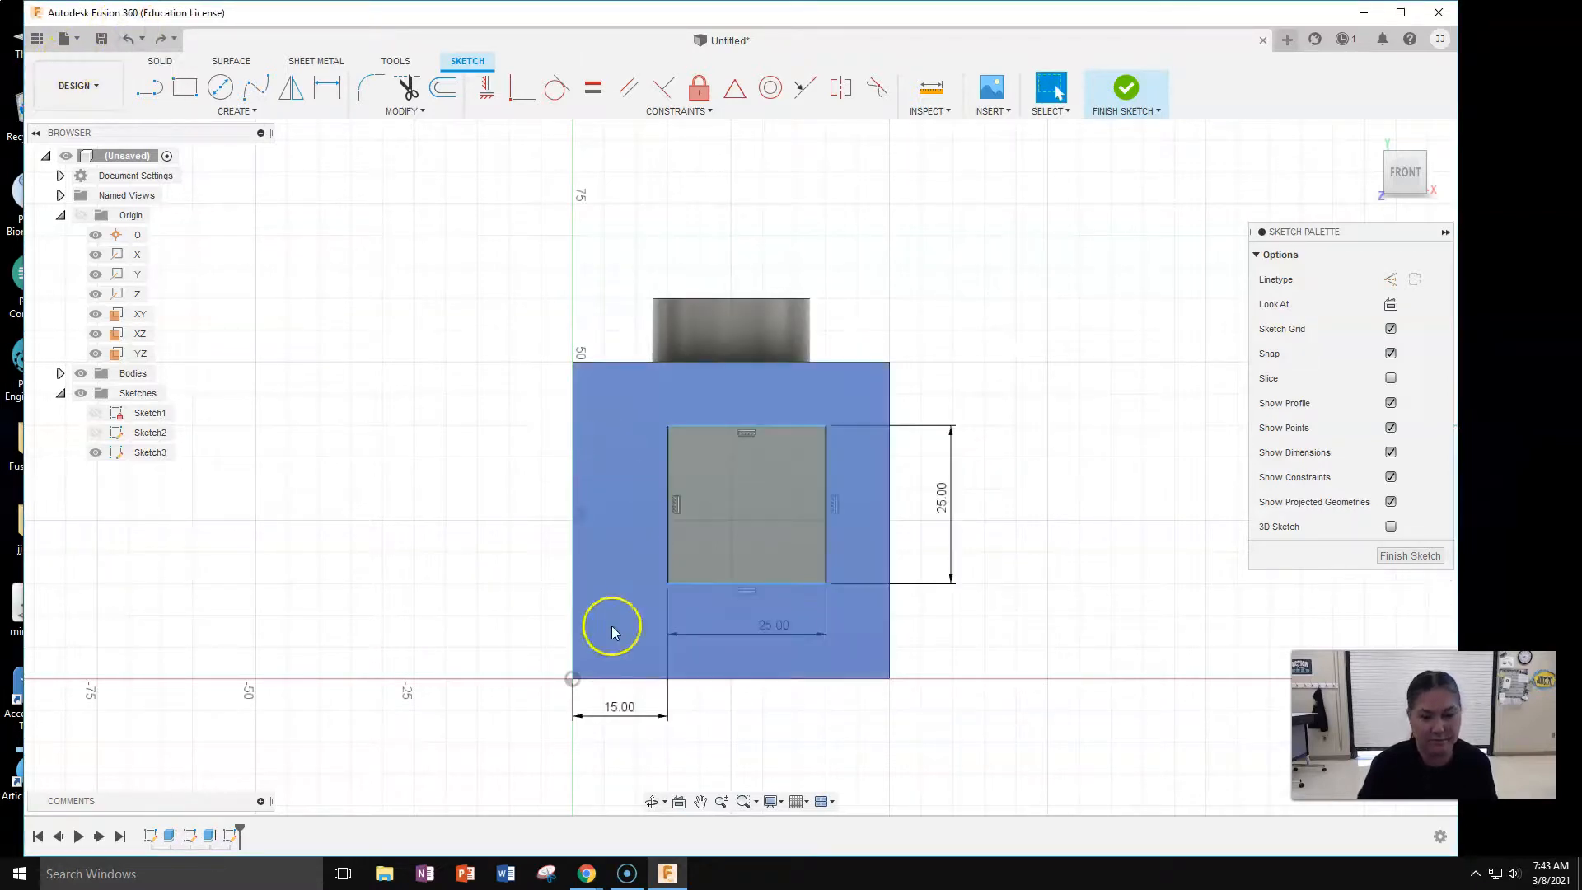
Set the square's offset dimension from the cube's left edge to 12.5 mm.
double_click(616, 710)
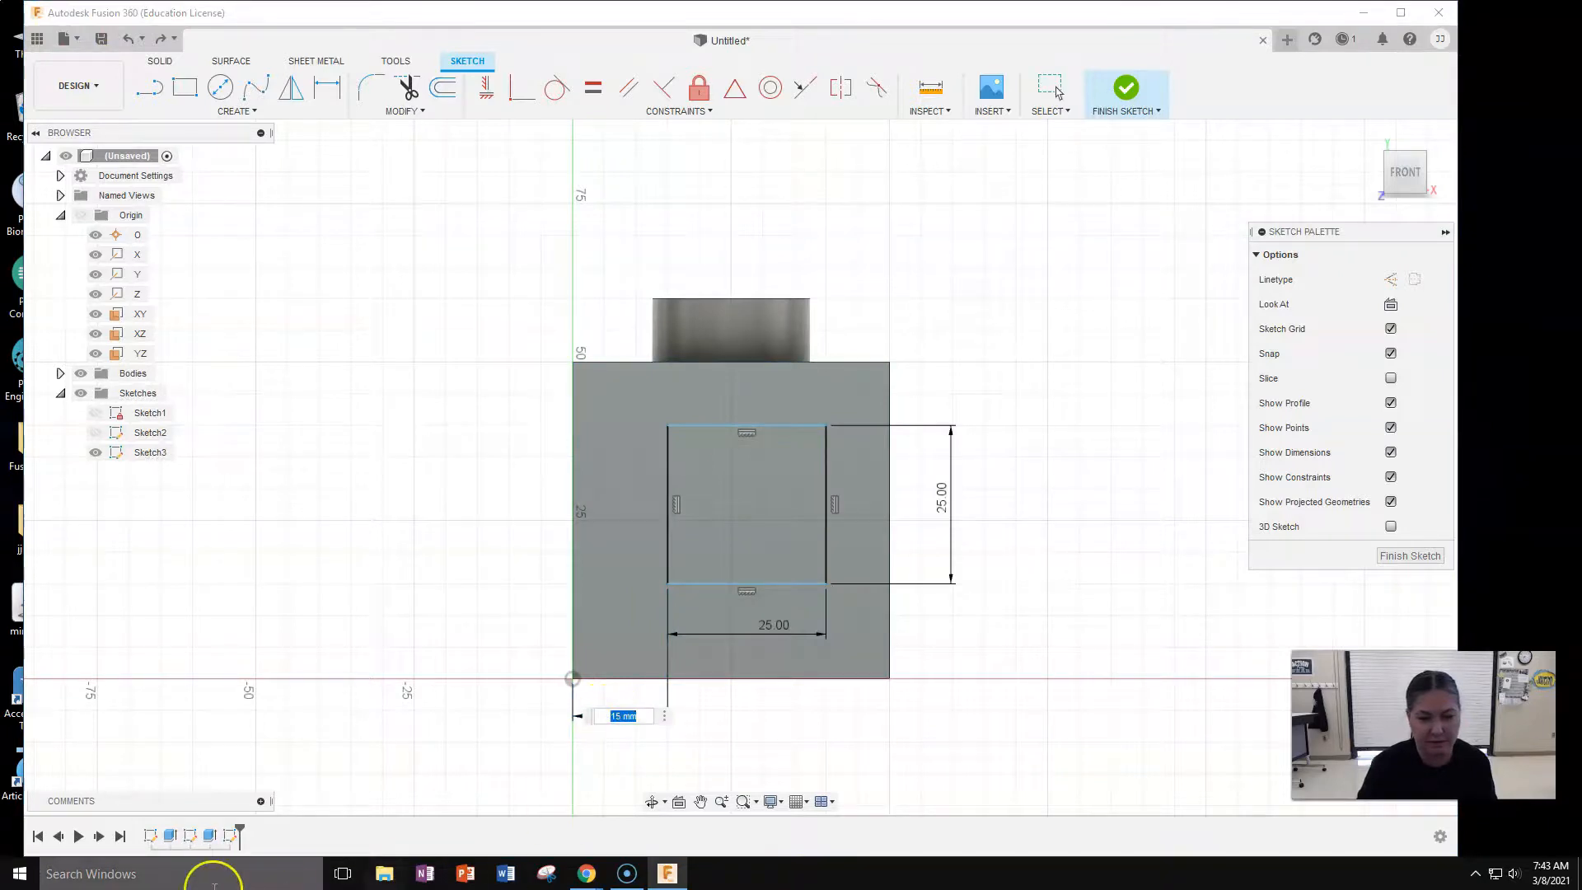
text(12.5)
key(Return)
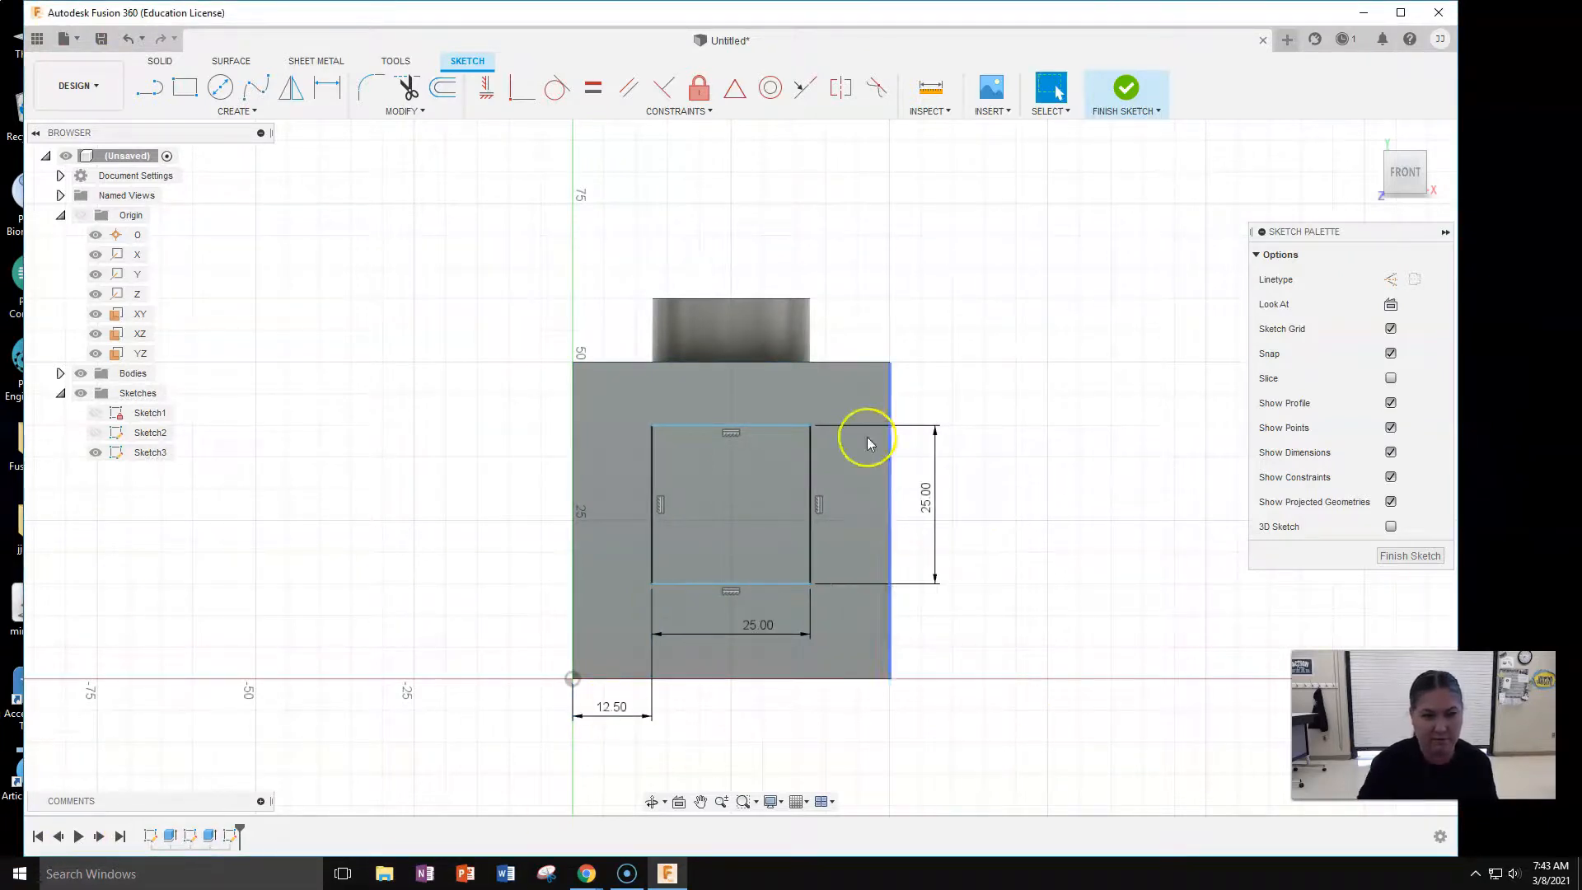
Check the distance between the square's right side and the cube's right edge without placing a dimension.
click(327, 87)
click(811, 519)
click(888, 548)
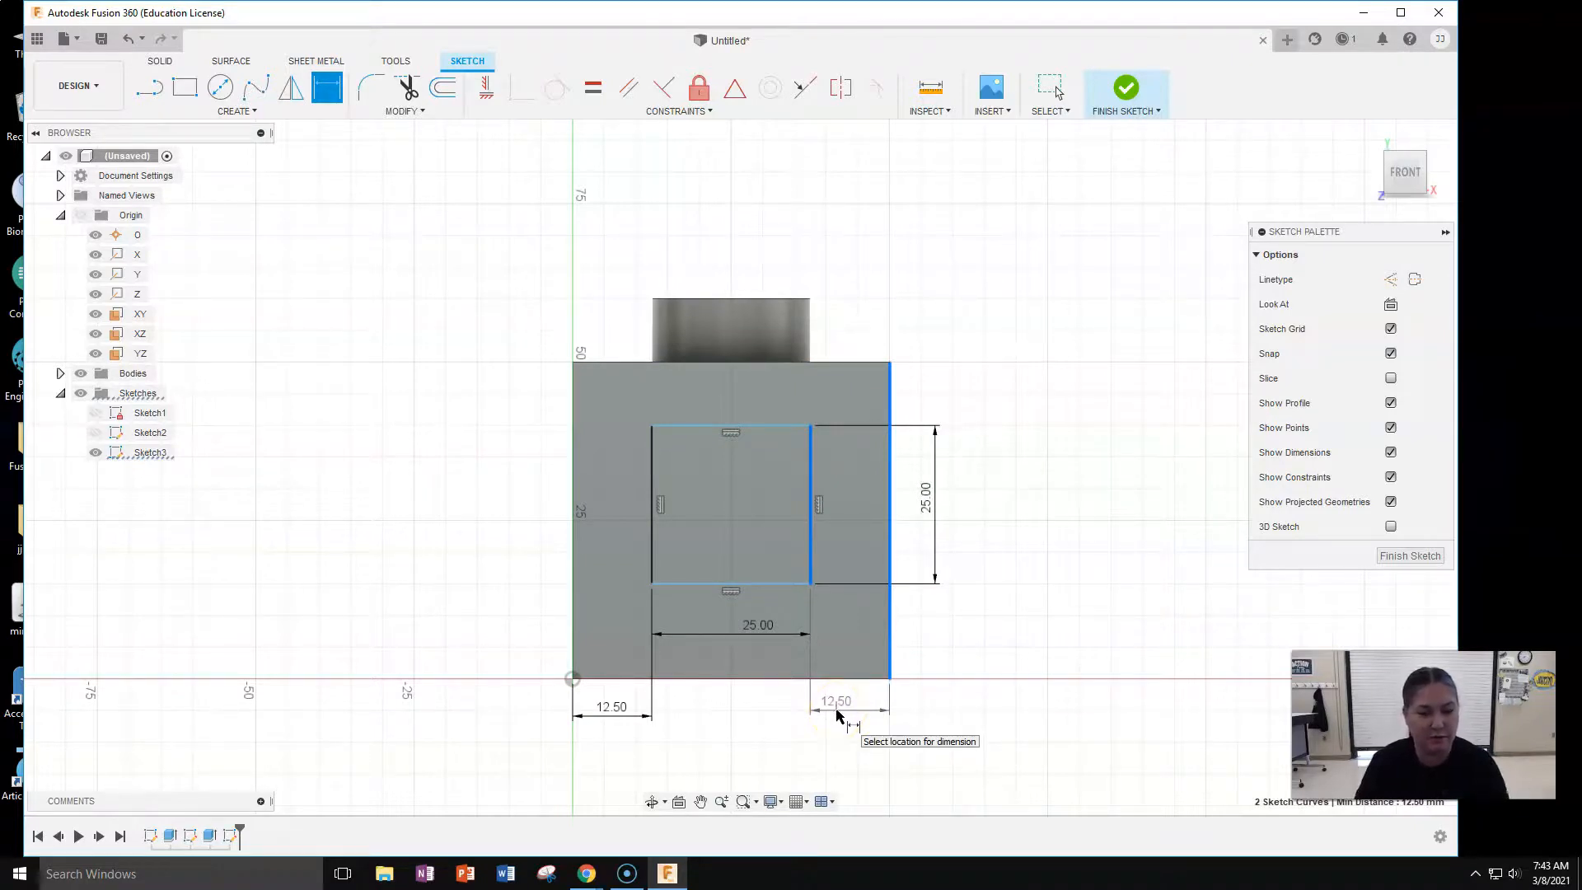
key(Escape)
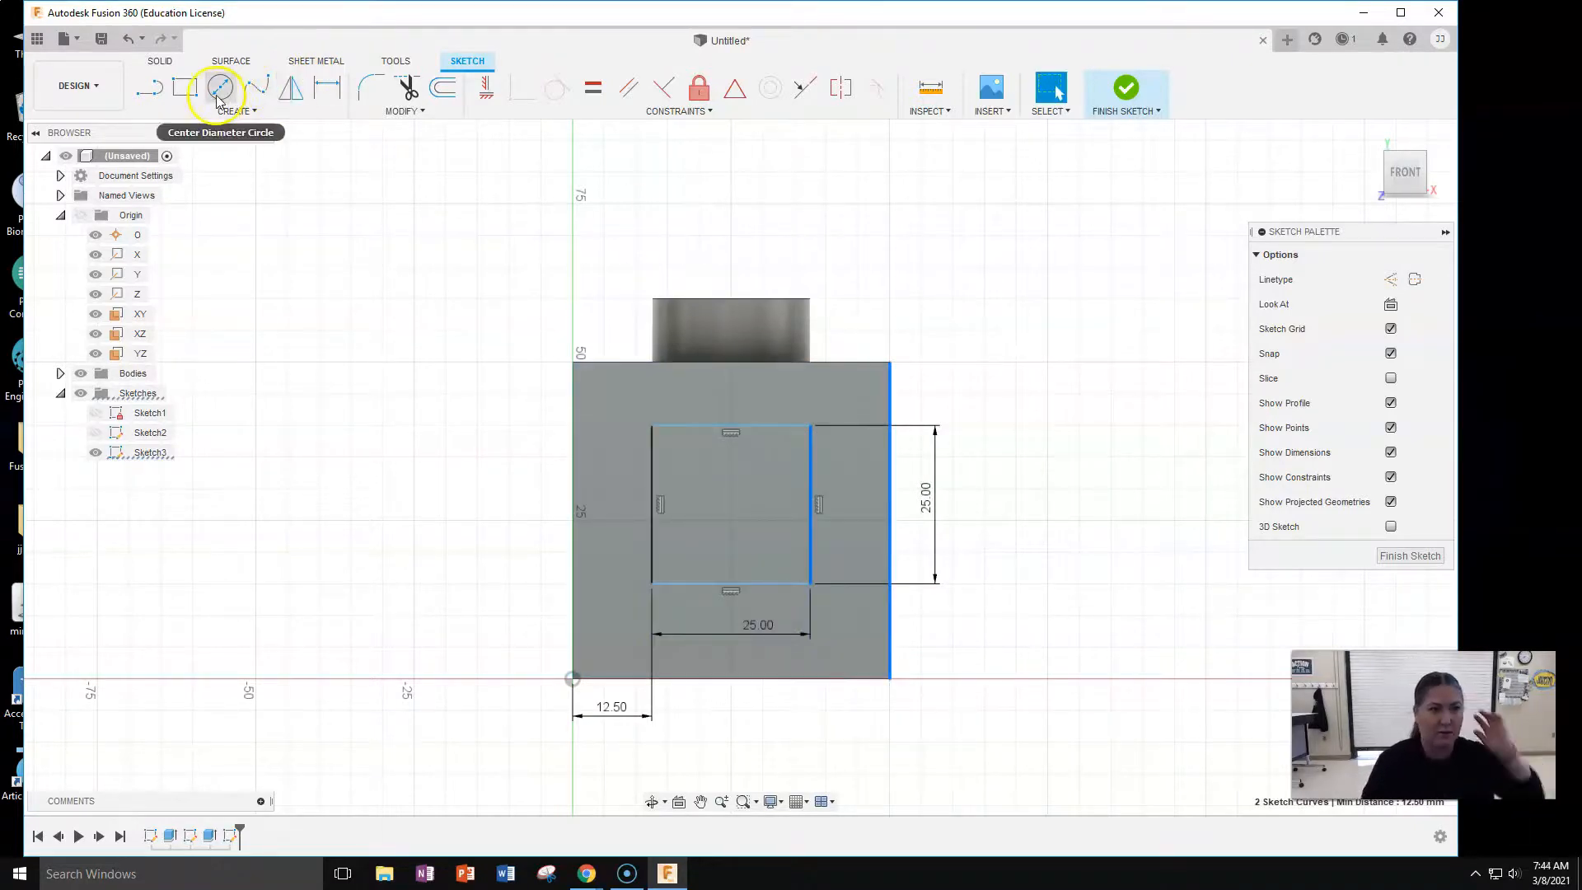
Dimension the distance between the square's top side and the cube's top edge to 12.5 mm.
click(327, 87)
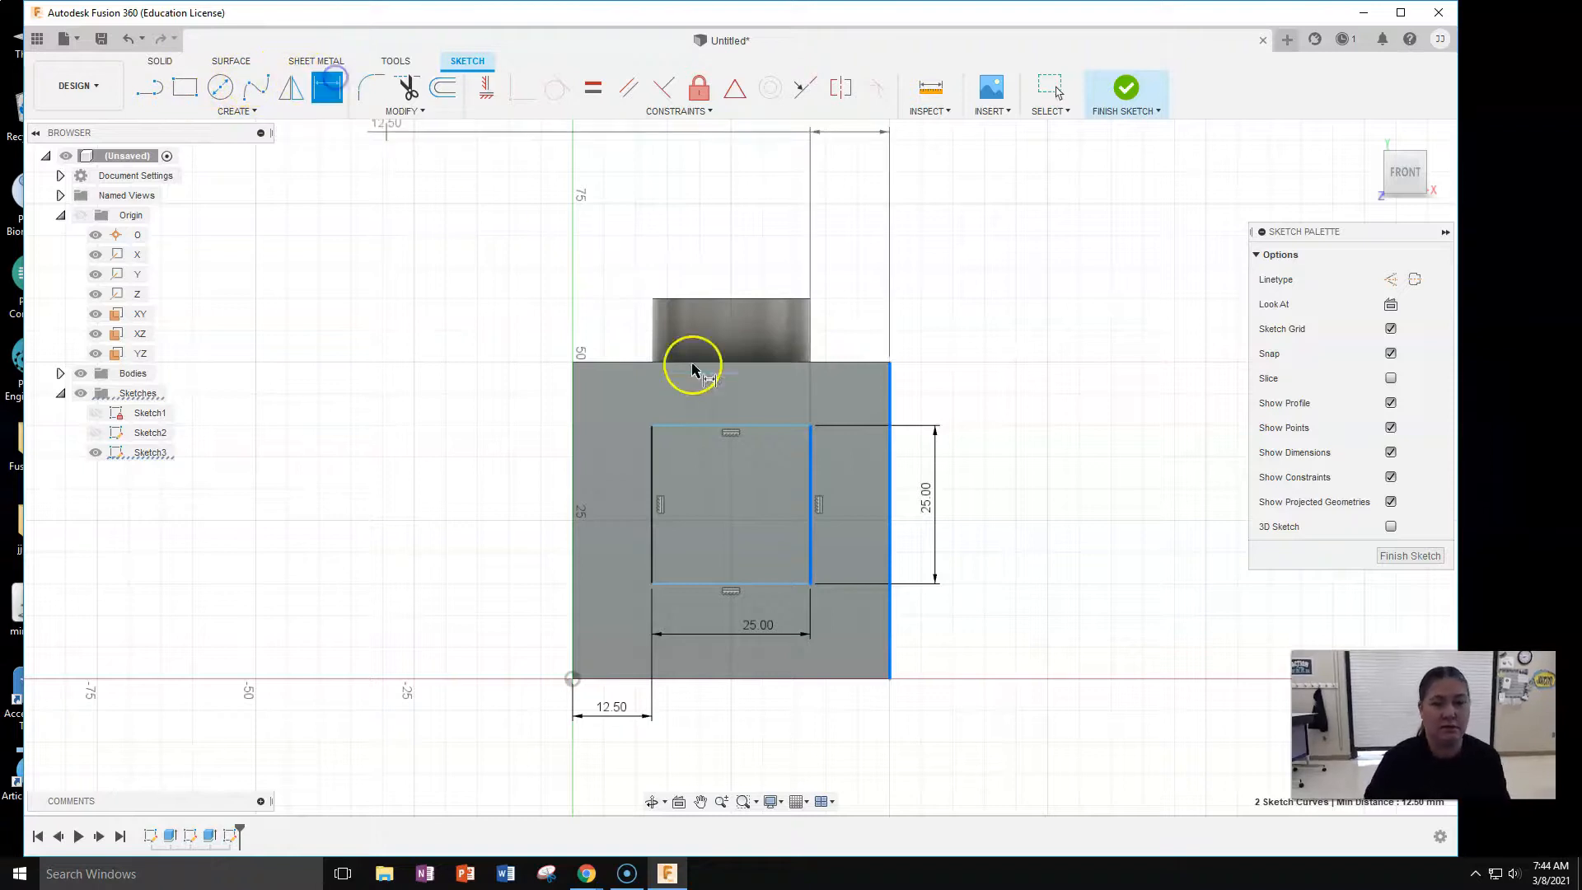
click(713, 425)
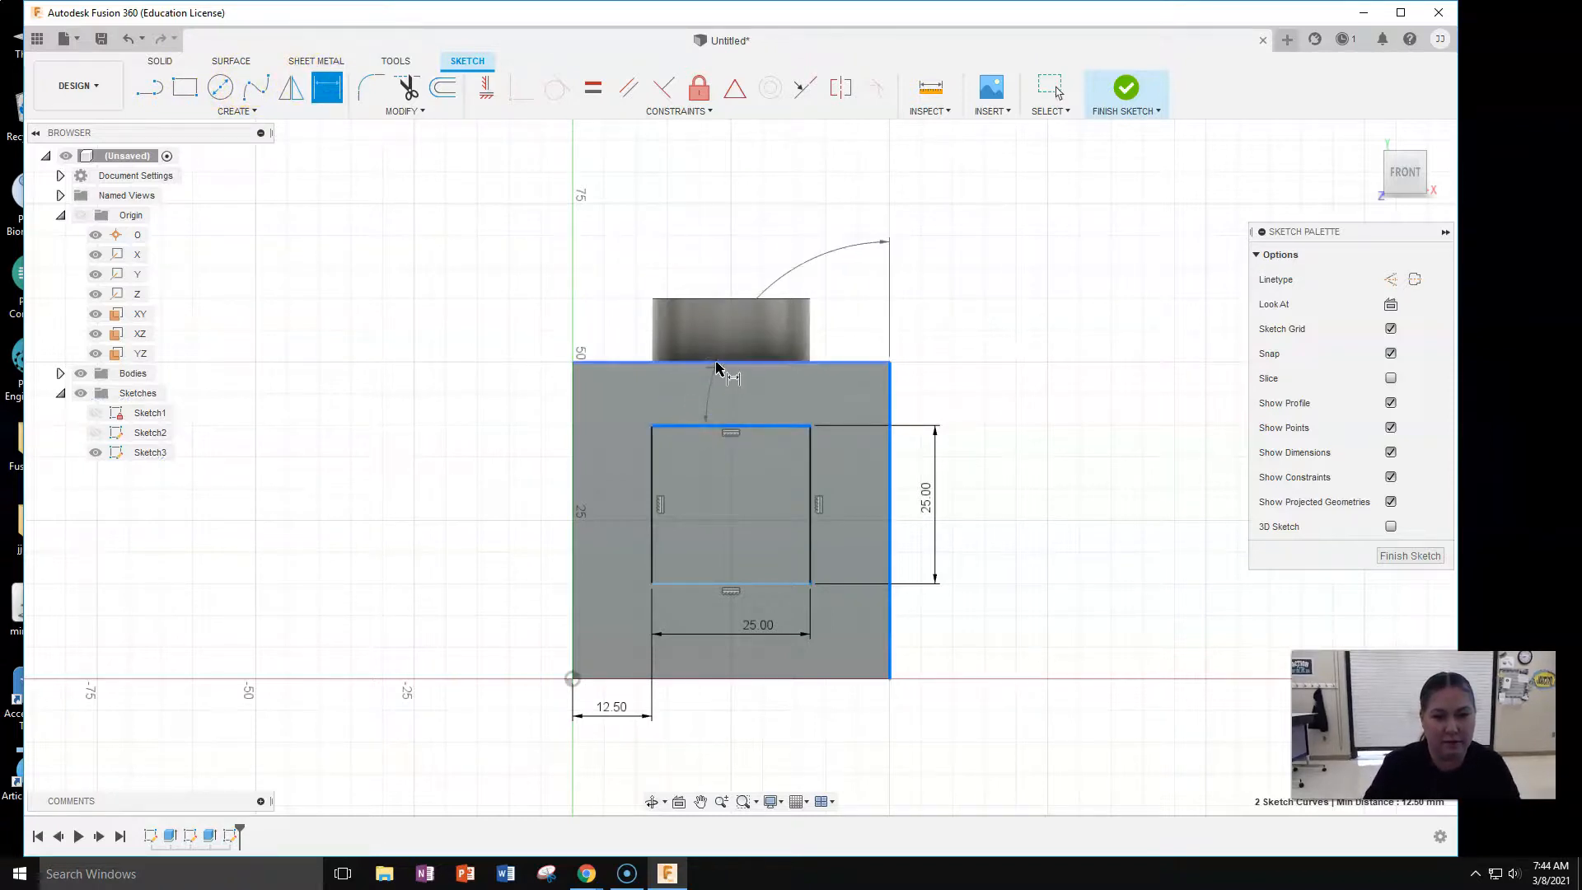
click(716, 364)
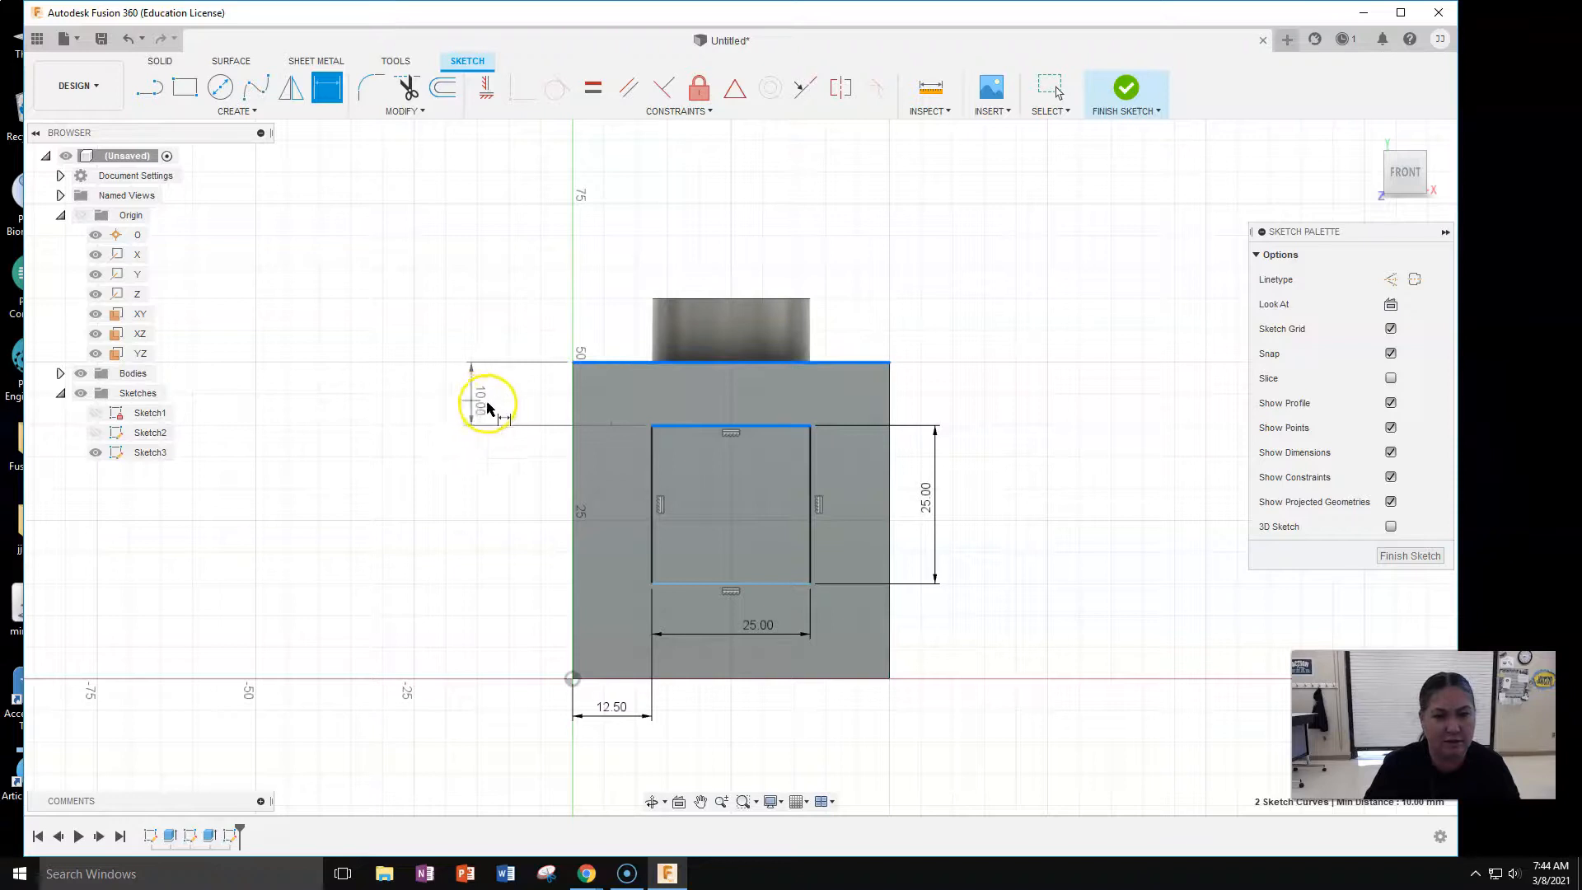
click(511, 403)
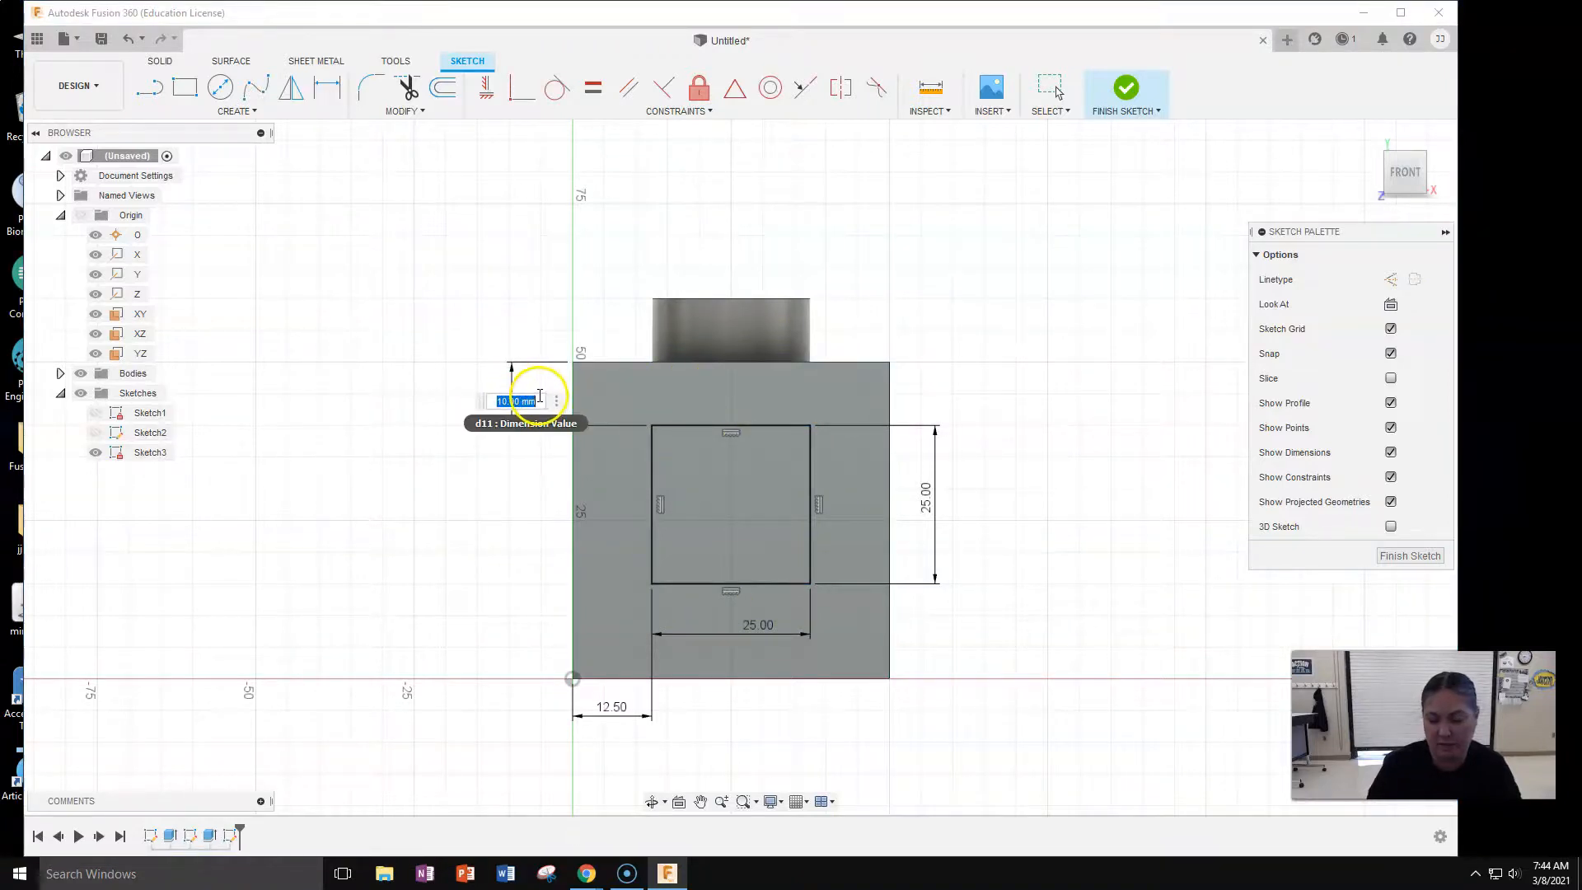
text(12.5)
key(Return)
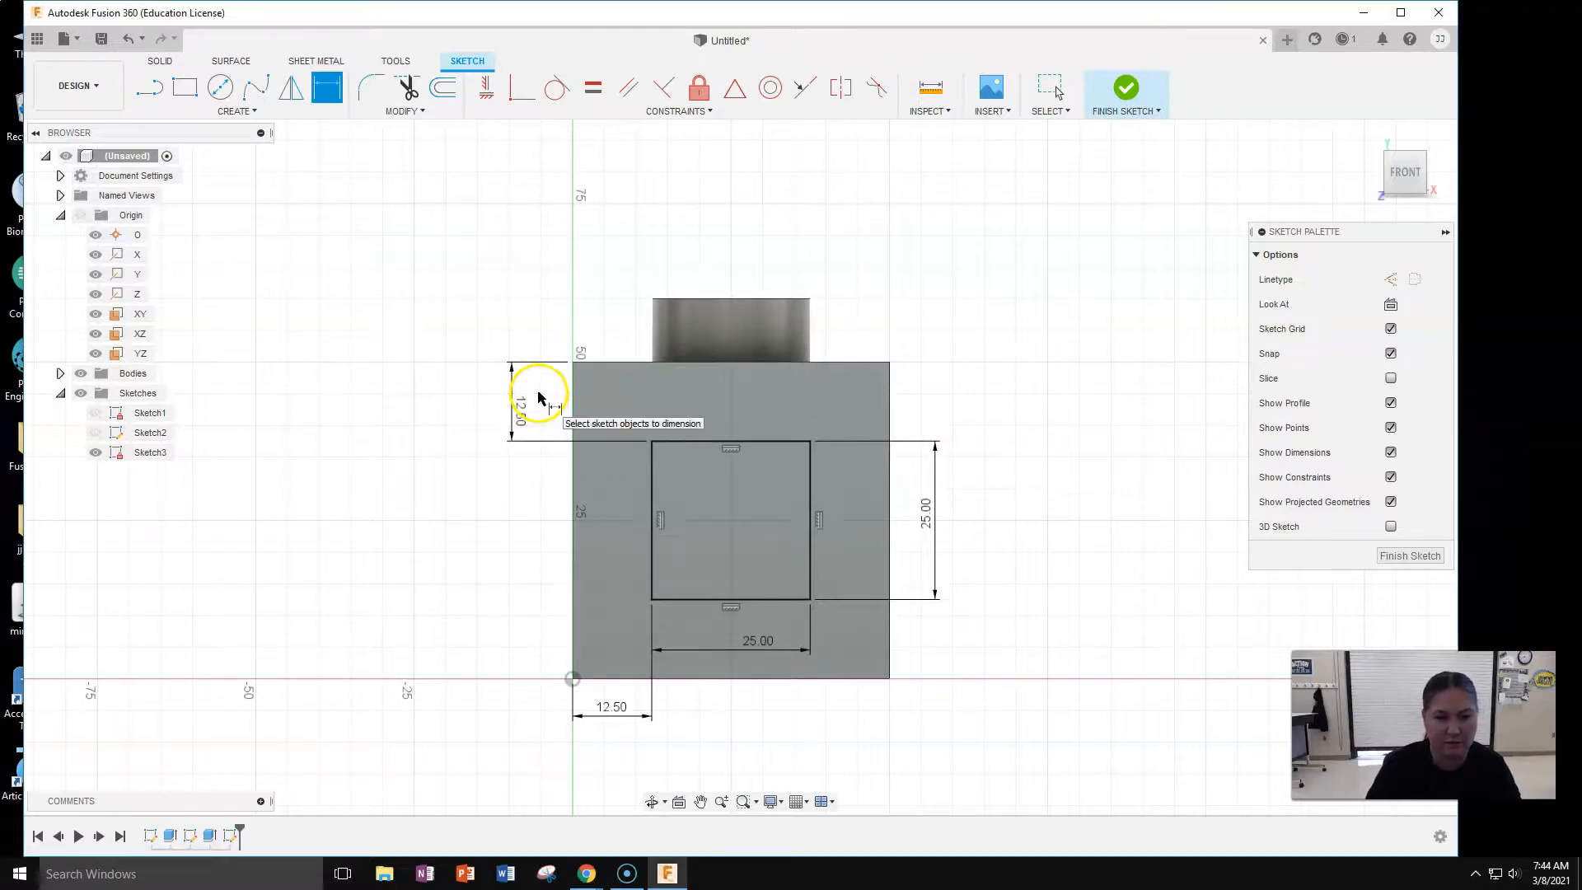
Check the distance between the square's bottom side and the cube's bottom edge without placing a dimension.
click(749, 600)
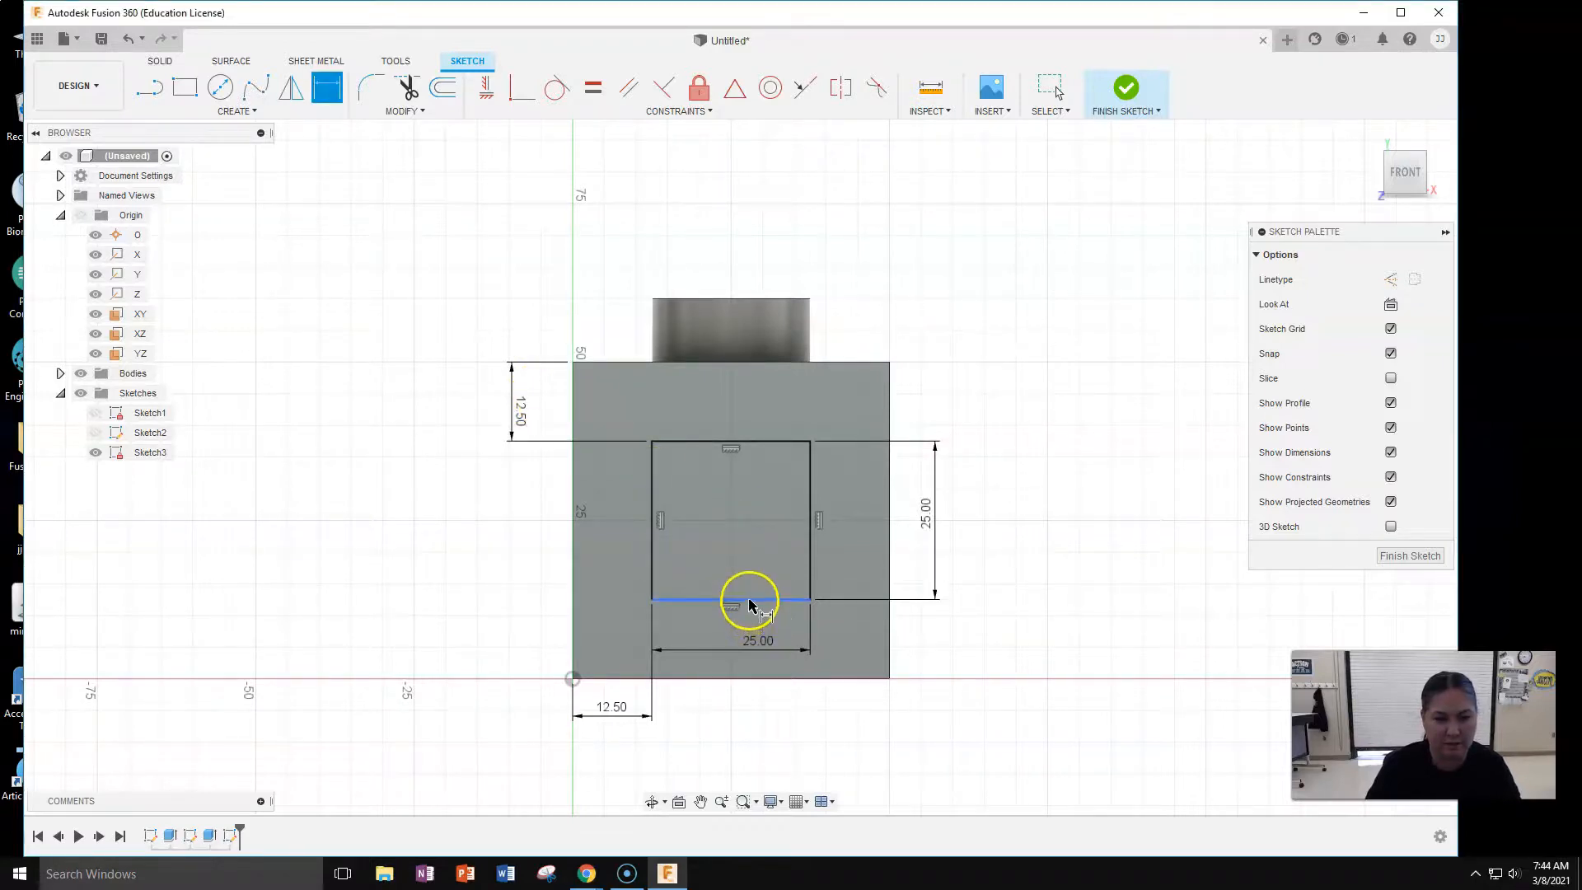
click(739, 680)
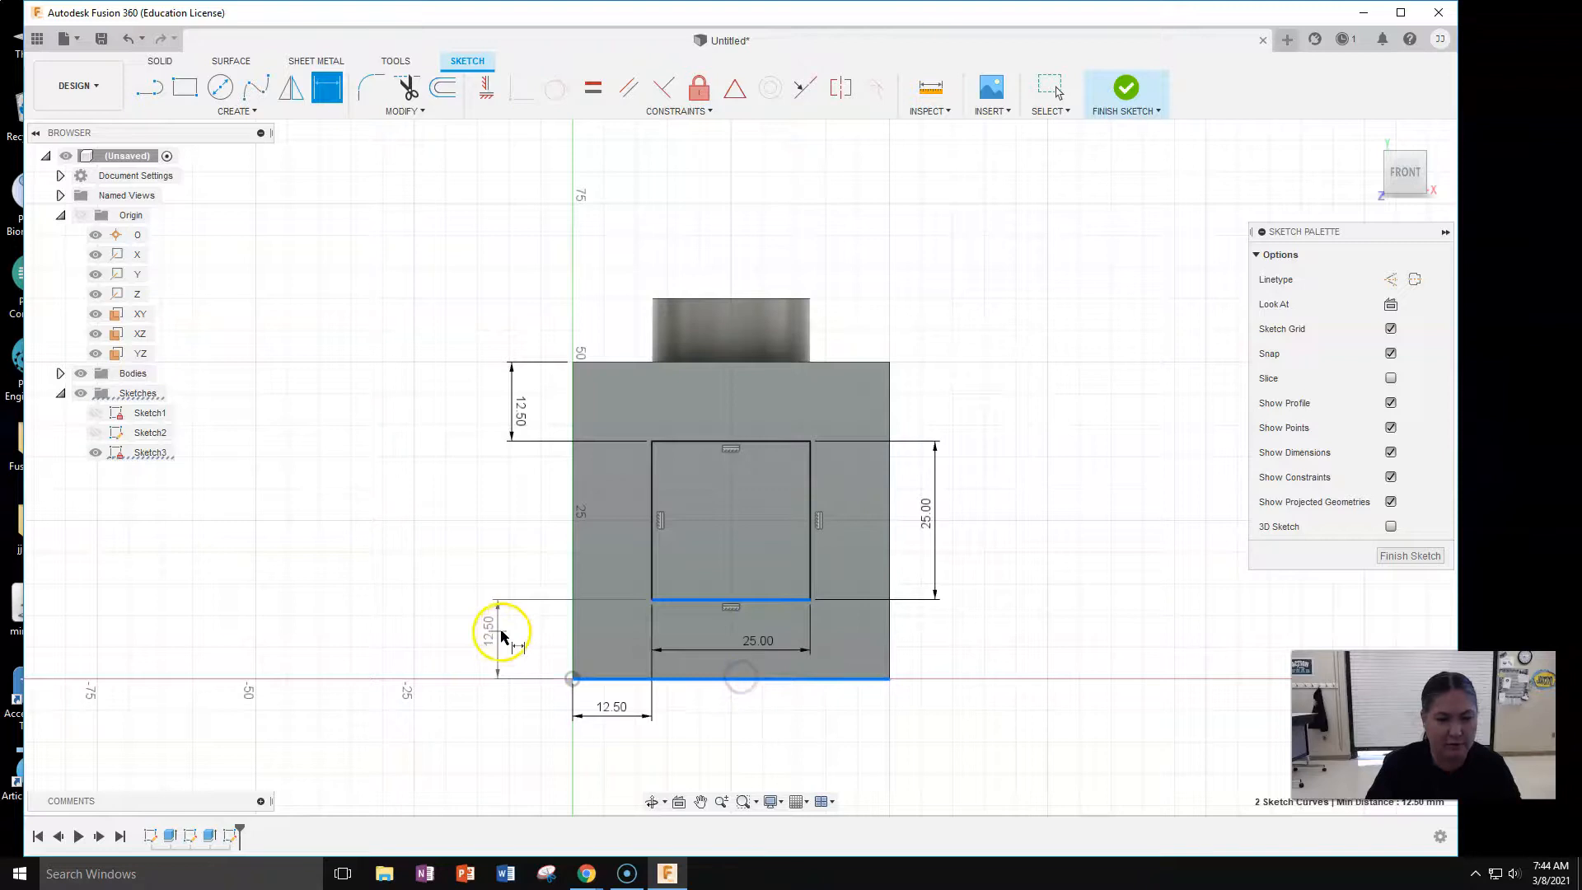
key(Escape)
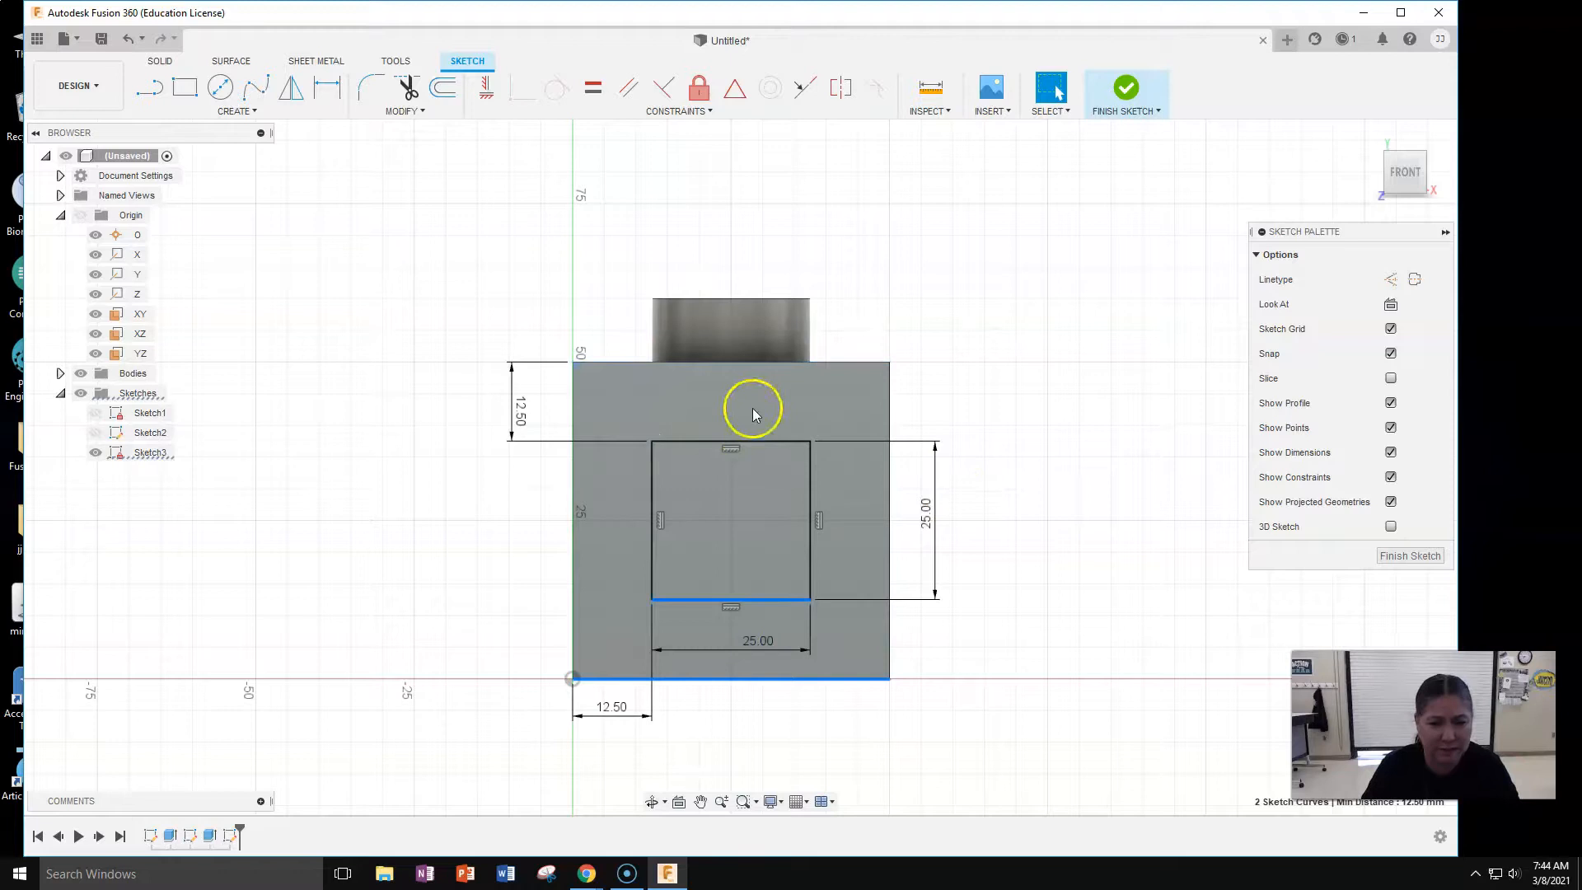
click(1038, 590)
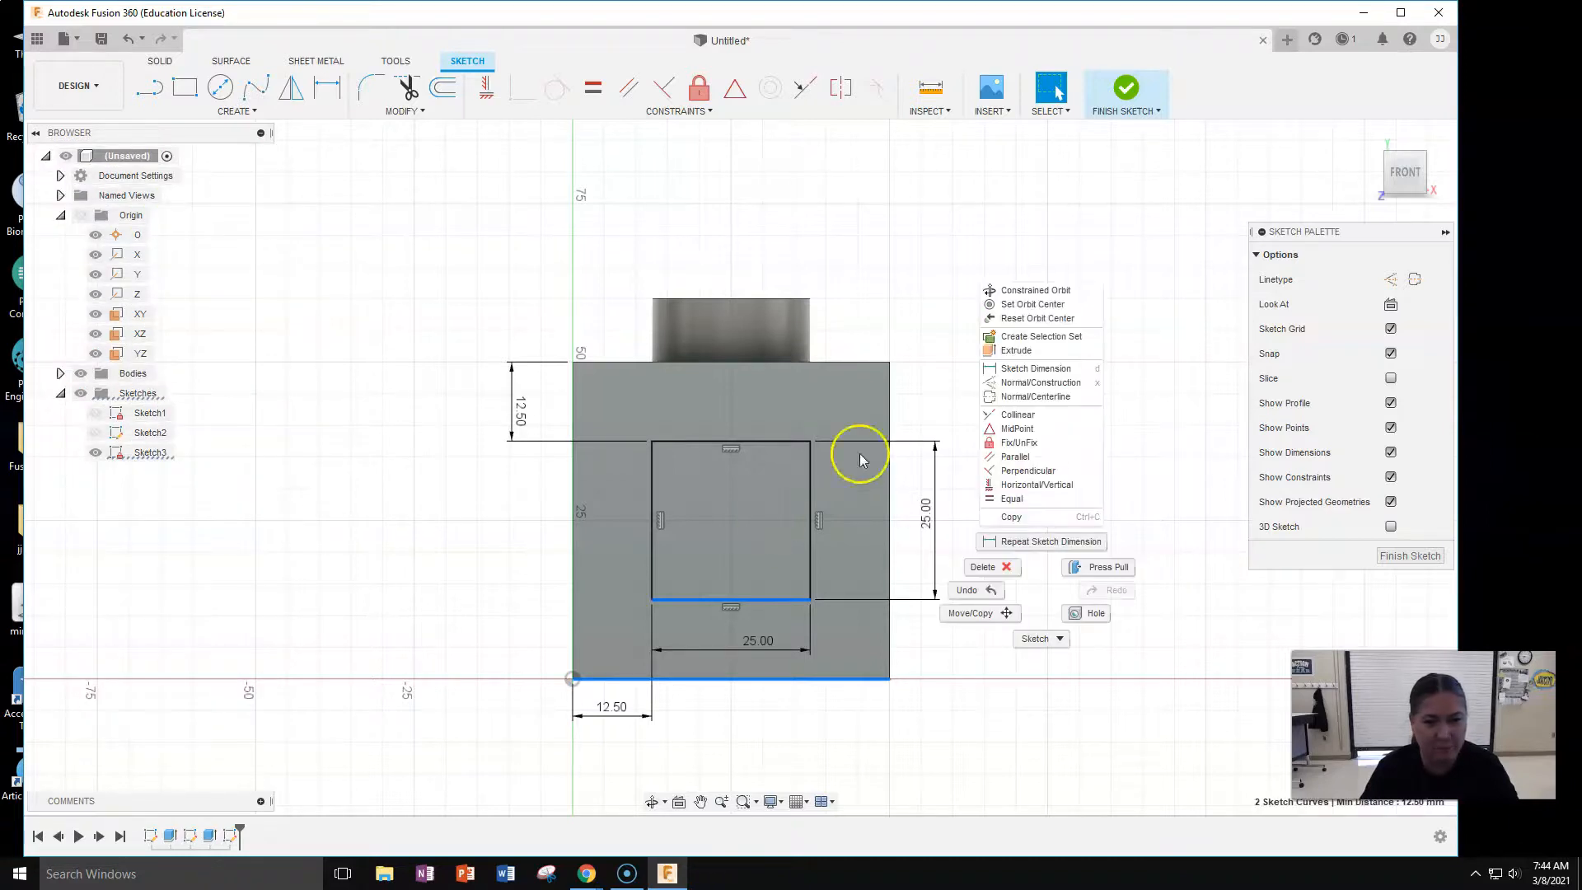
click(1112, 239)
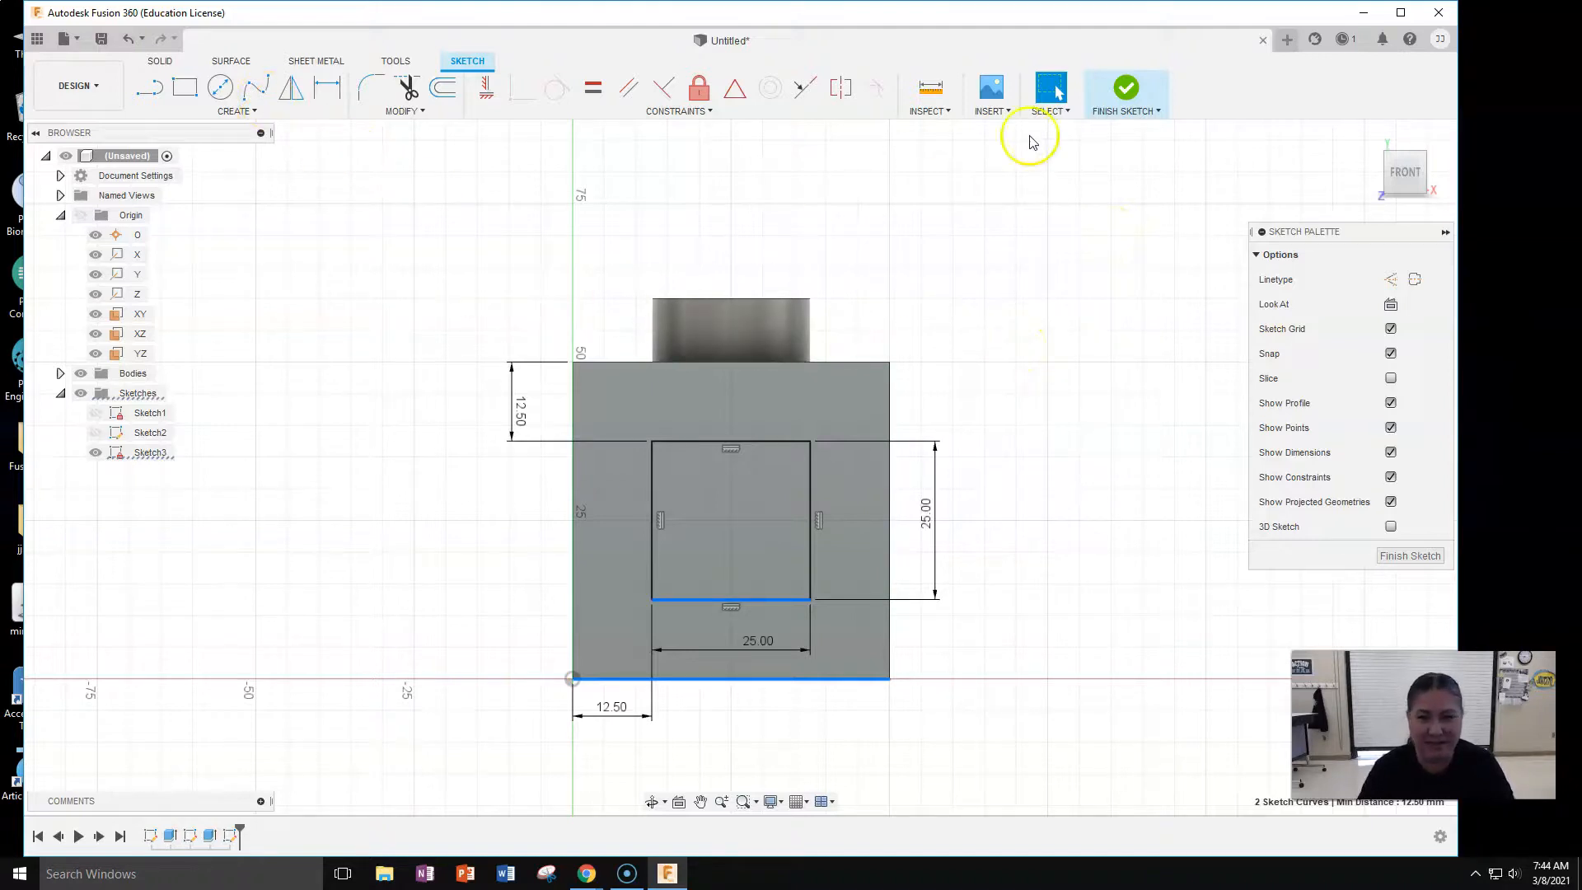
Finish the sketch of the square on the cube's front face.
click(1139, 100)
click(710, 495)
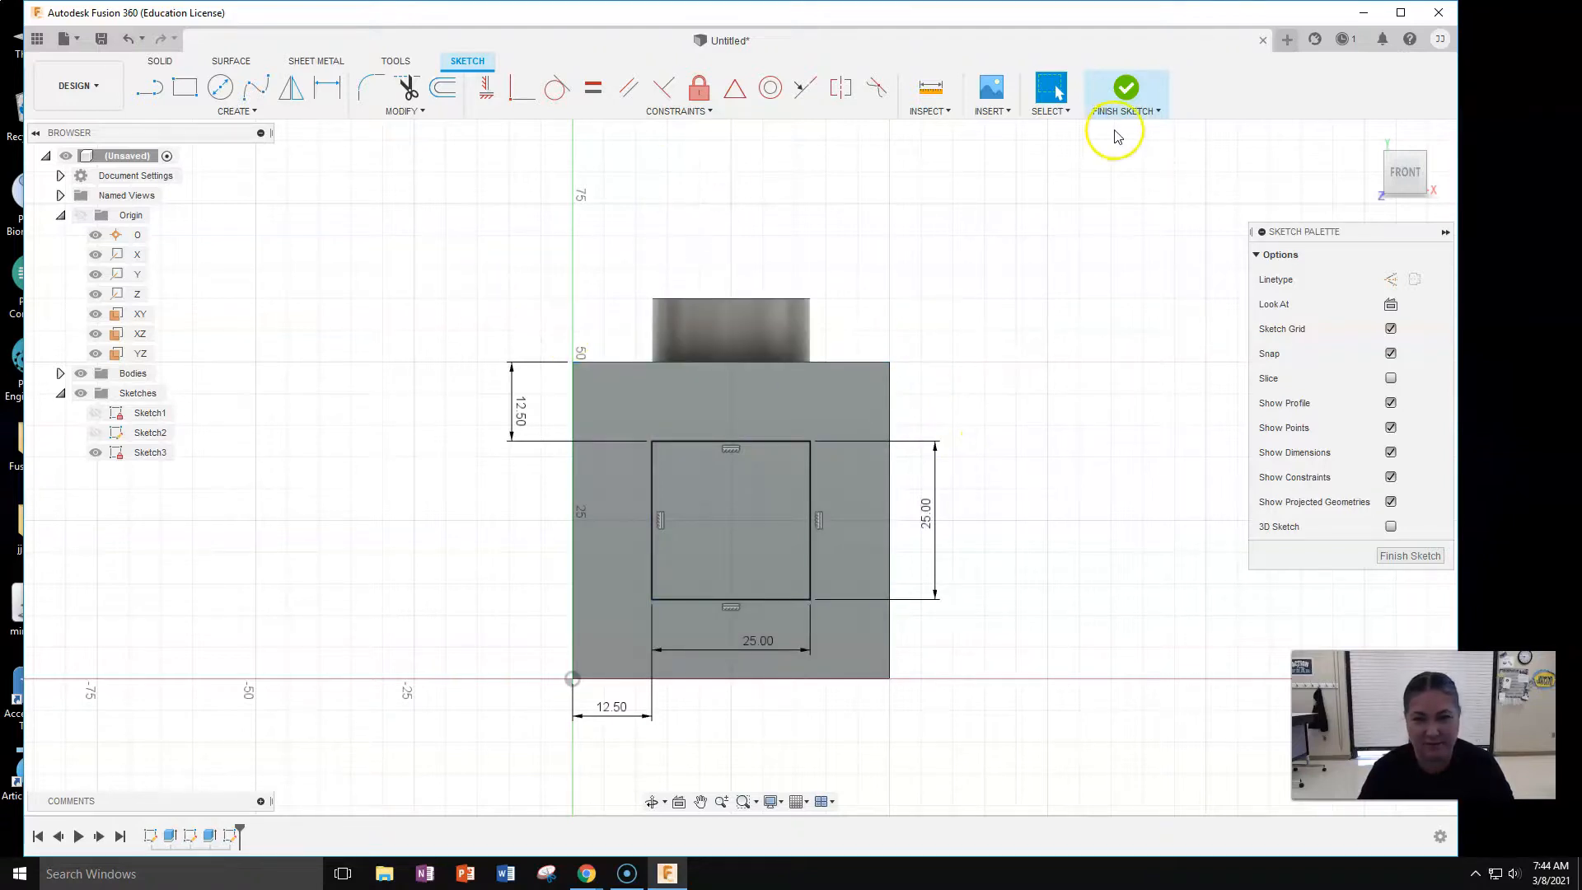
click(1126, 93)
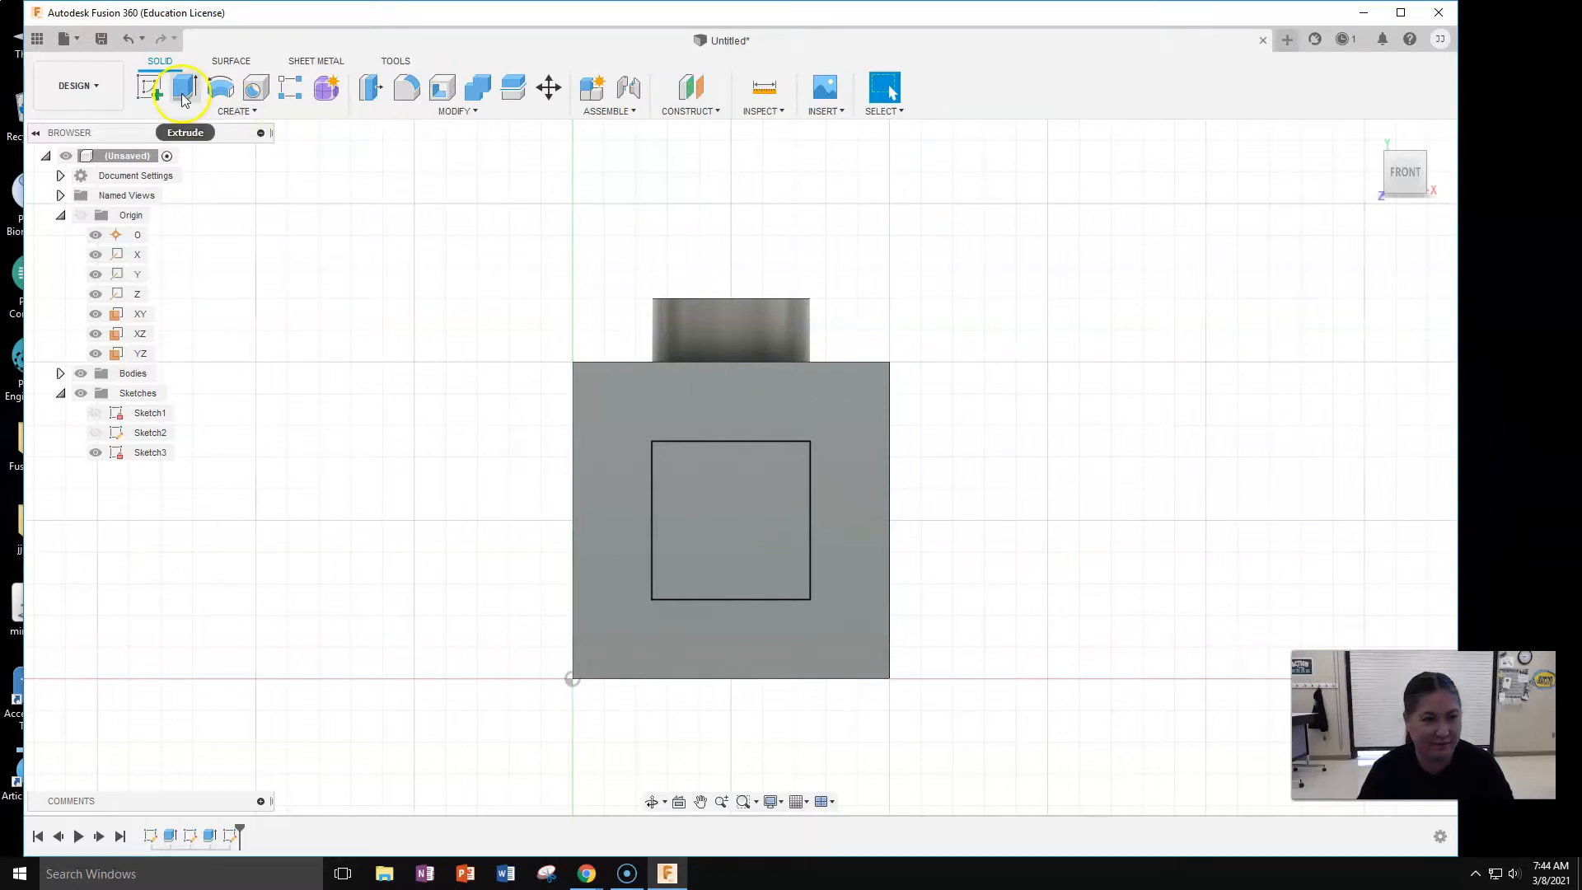
Extrude the square profile 10 mm outward from the cube's front face with the Join operation.
click(1370, 133)
scroll(1161, 409, up, 3)
scroll(1161, 409, down, 4)
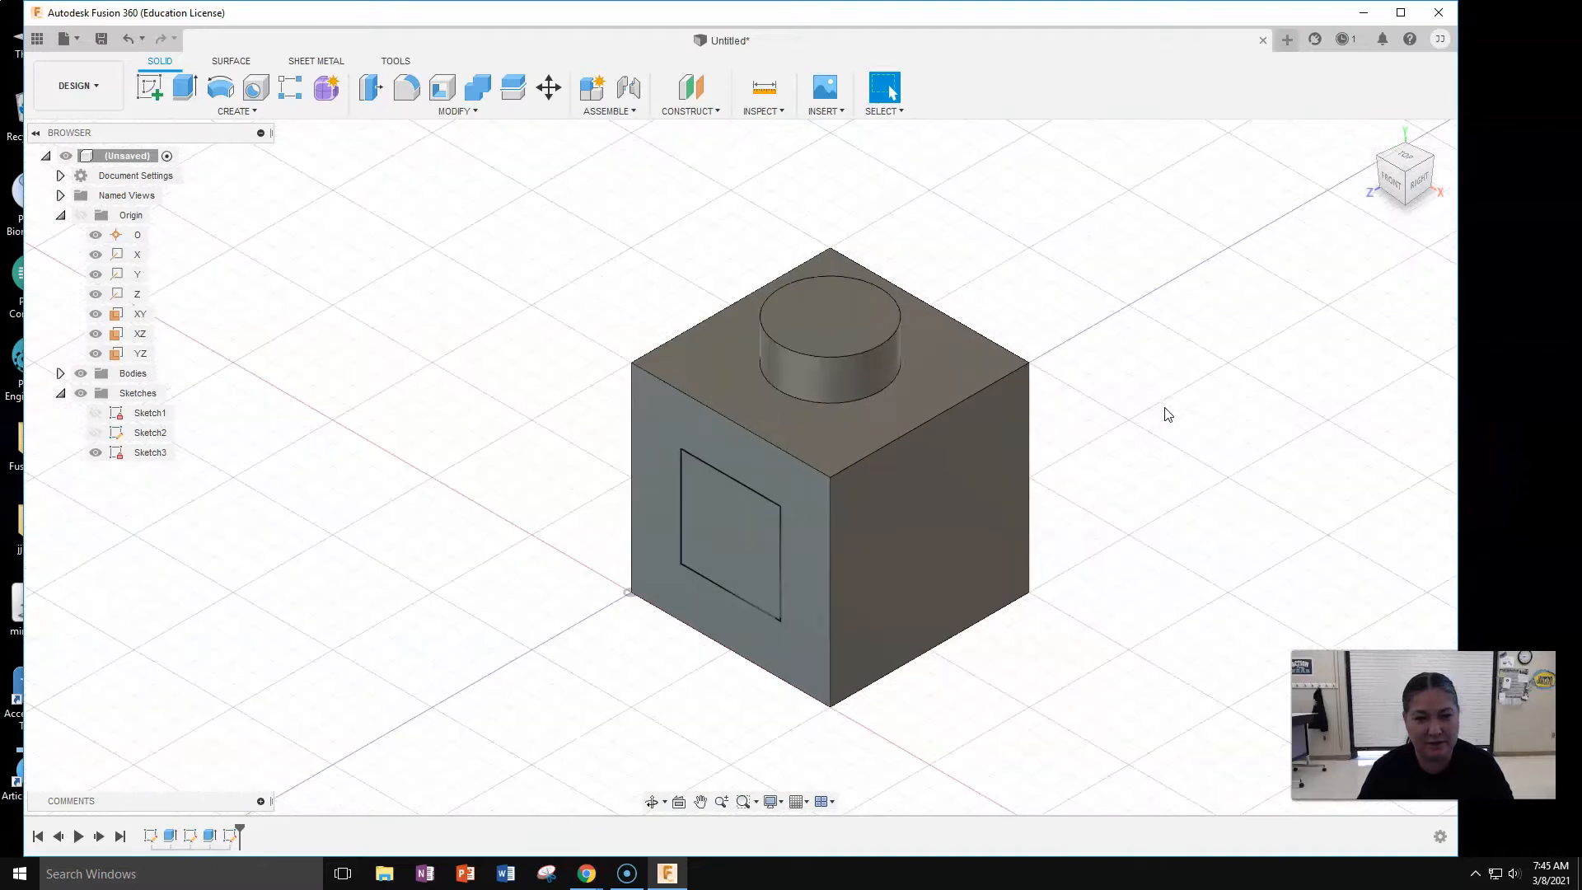
scroll(1168, 414, down, 2)
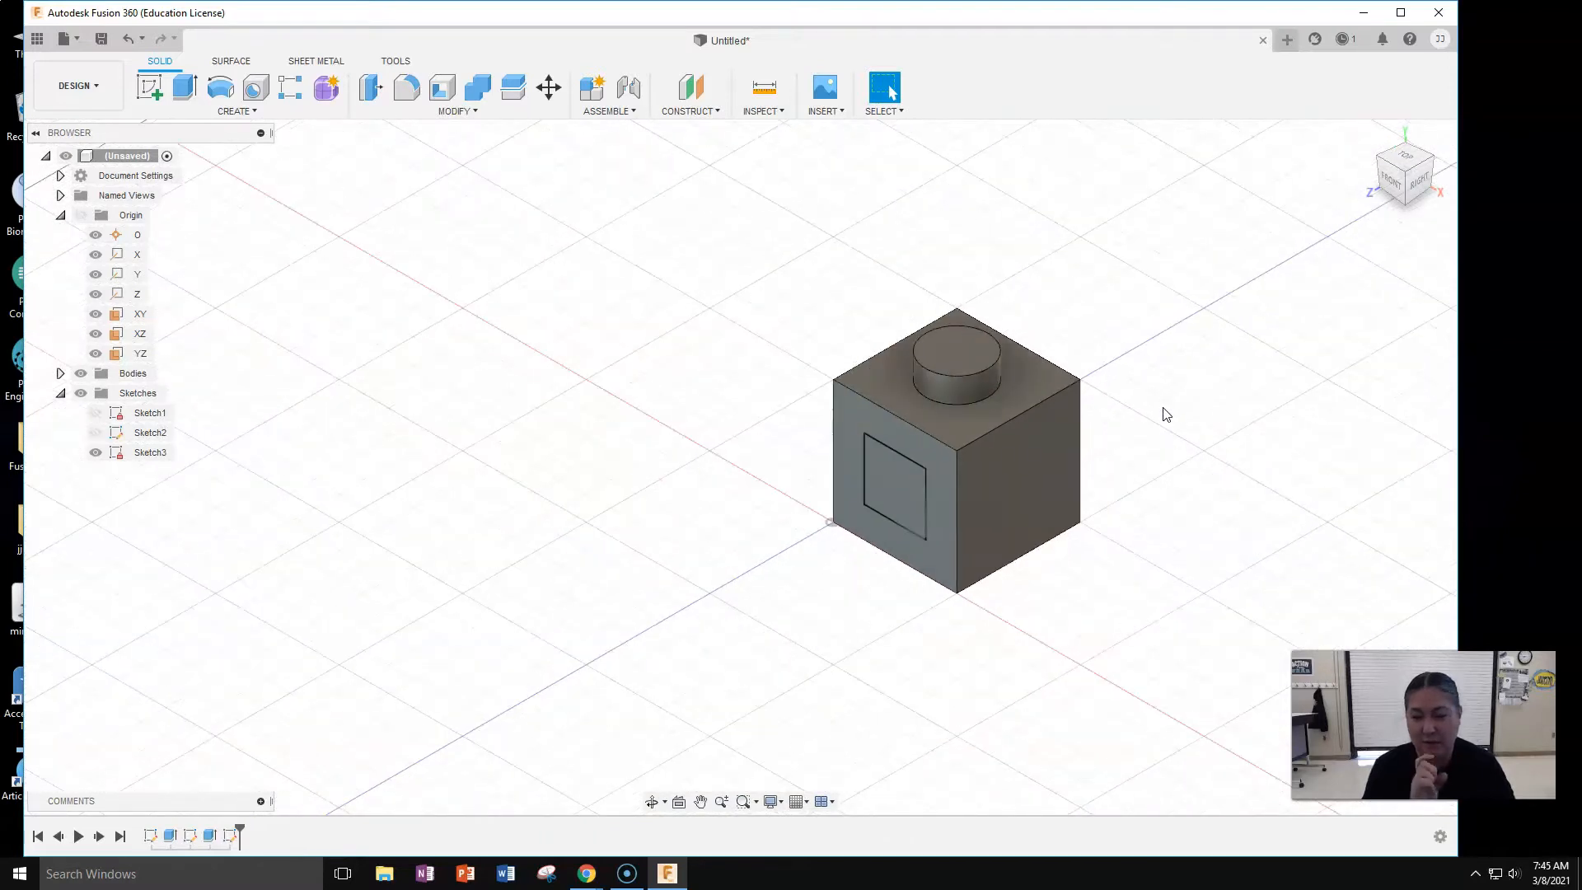
click(183, 89)
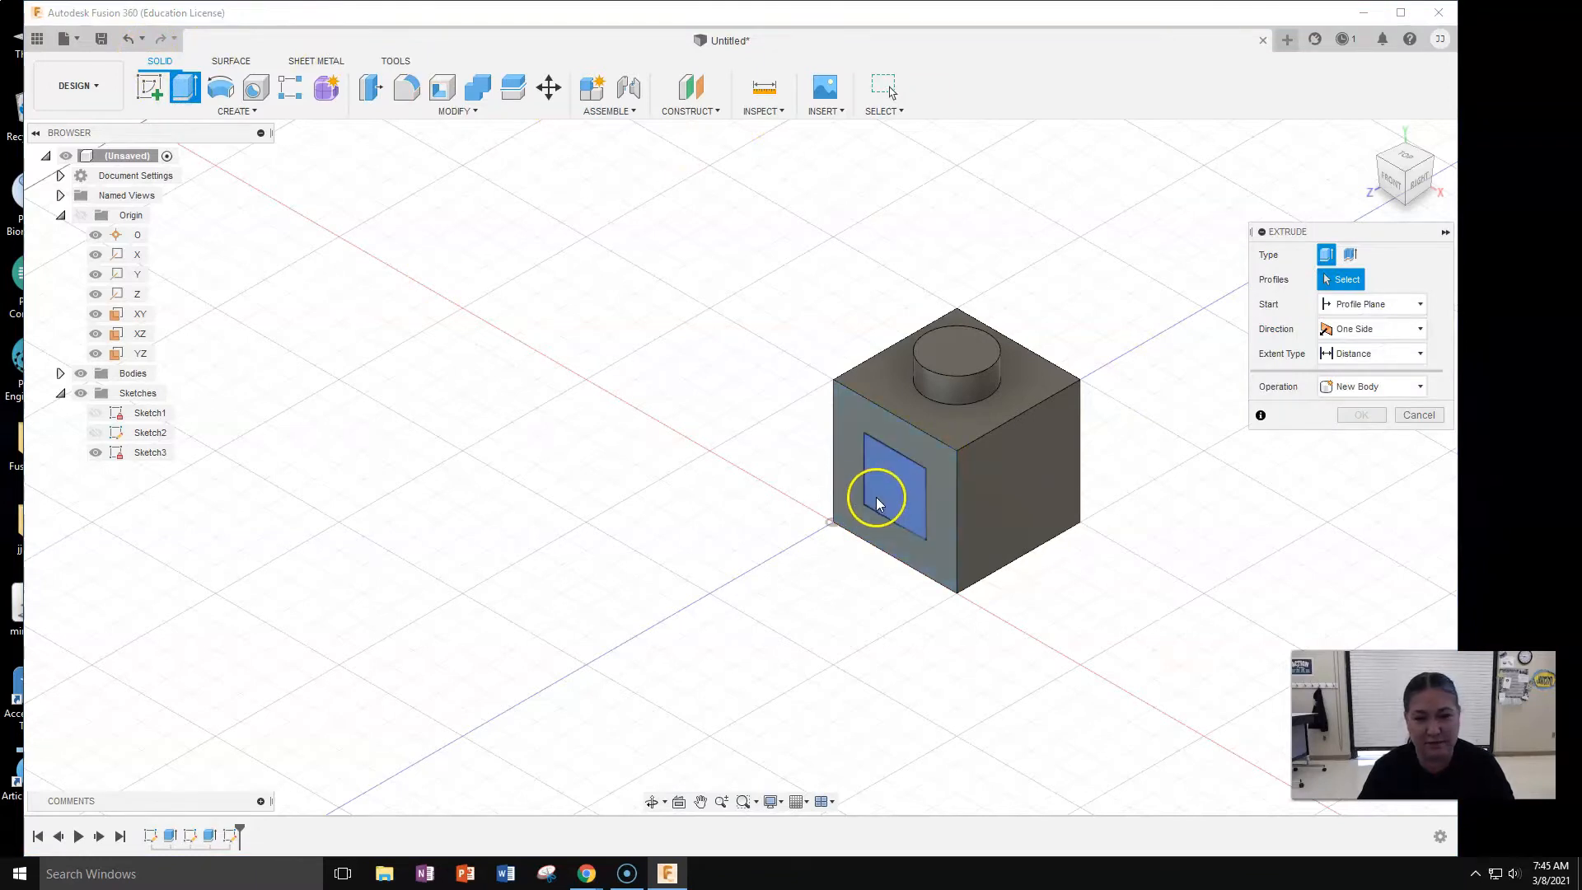
click(882, 500)
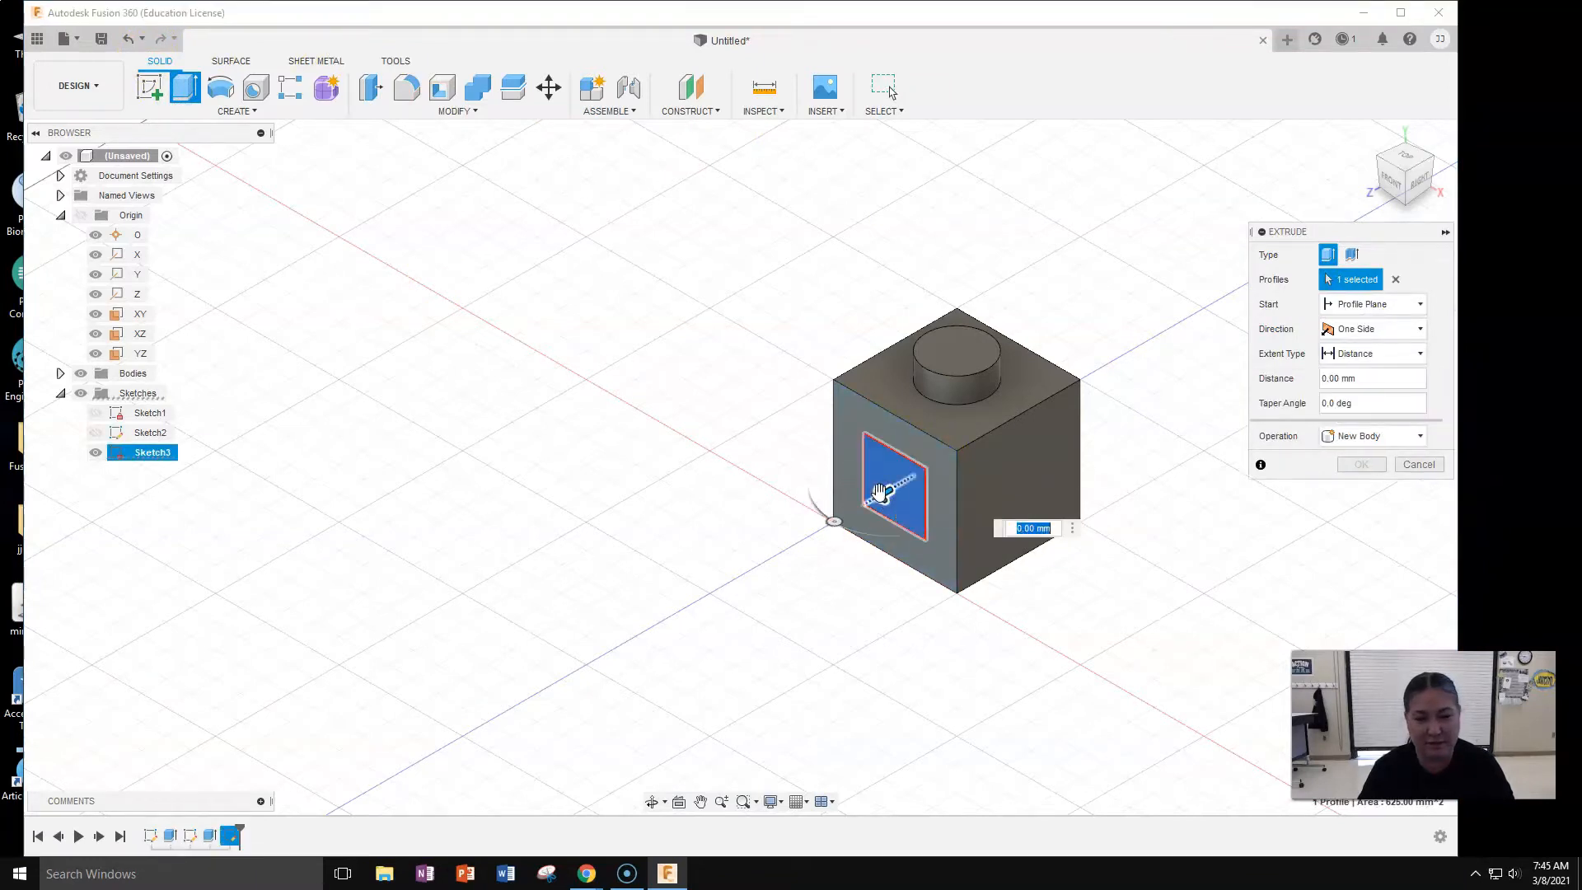
drag(880, 494, 850, 520)
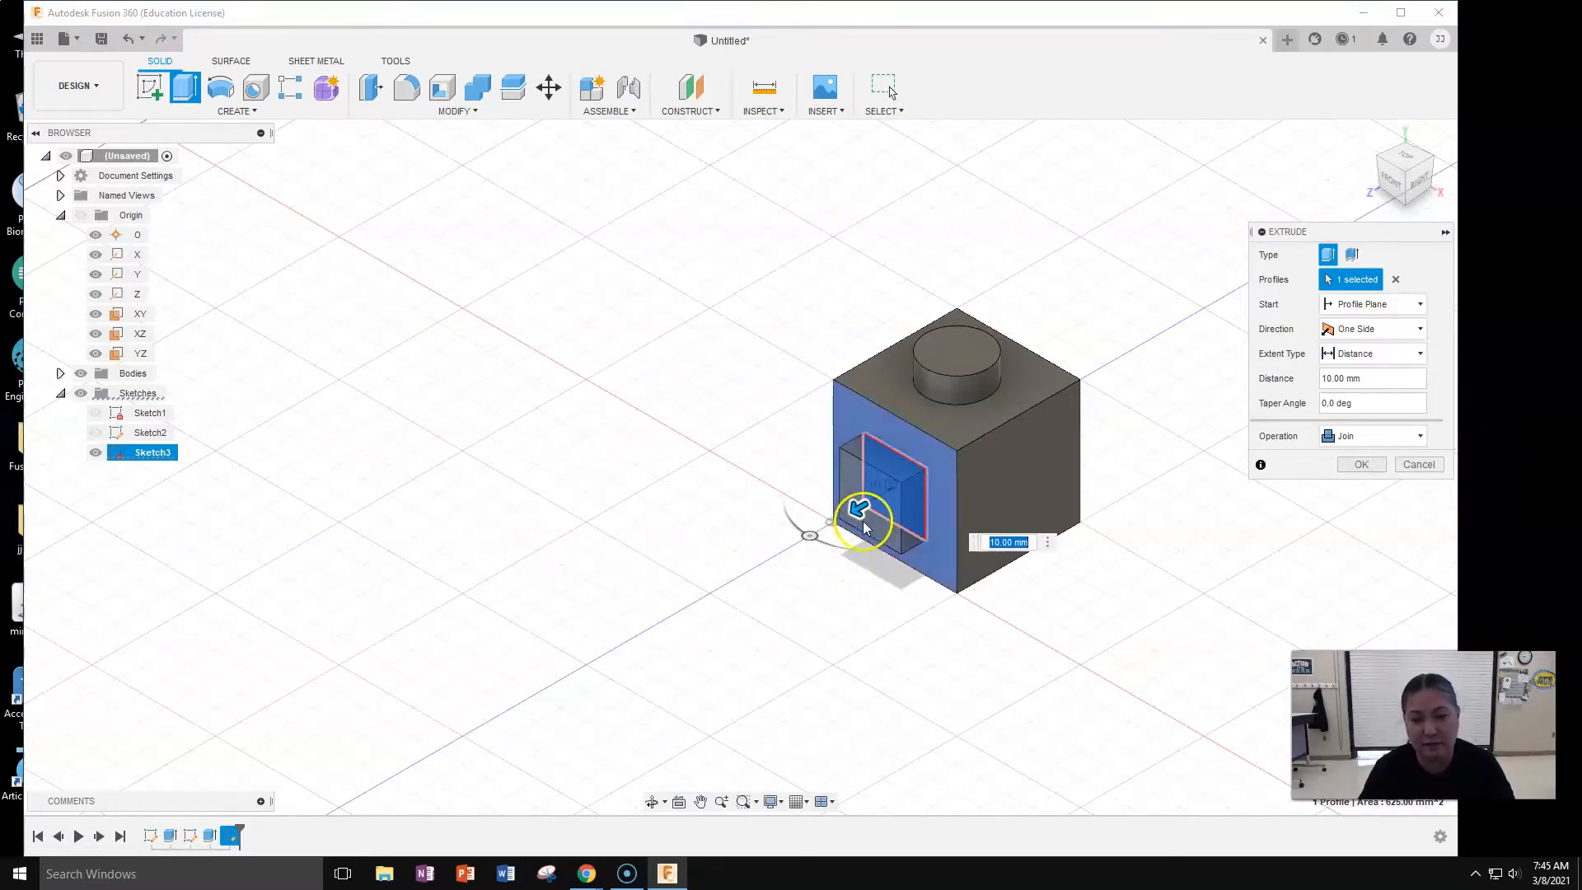
drag(857, 517, 845, 529)
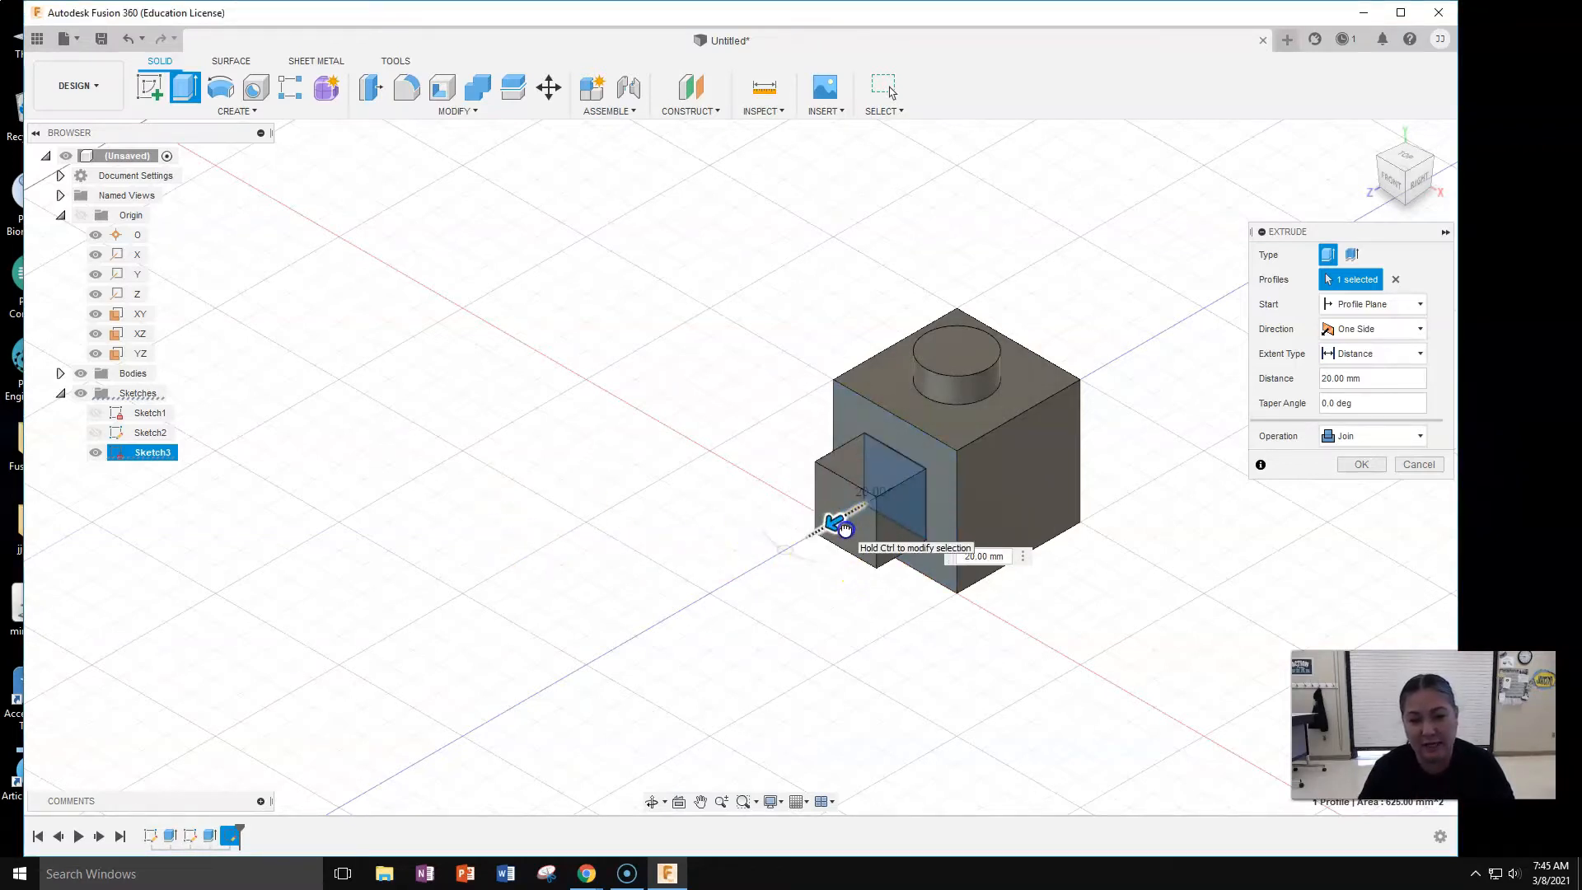
drag(846, 530, 856, 511)
click(960, 552)
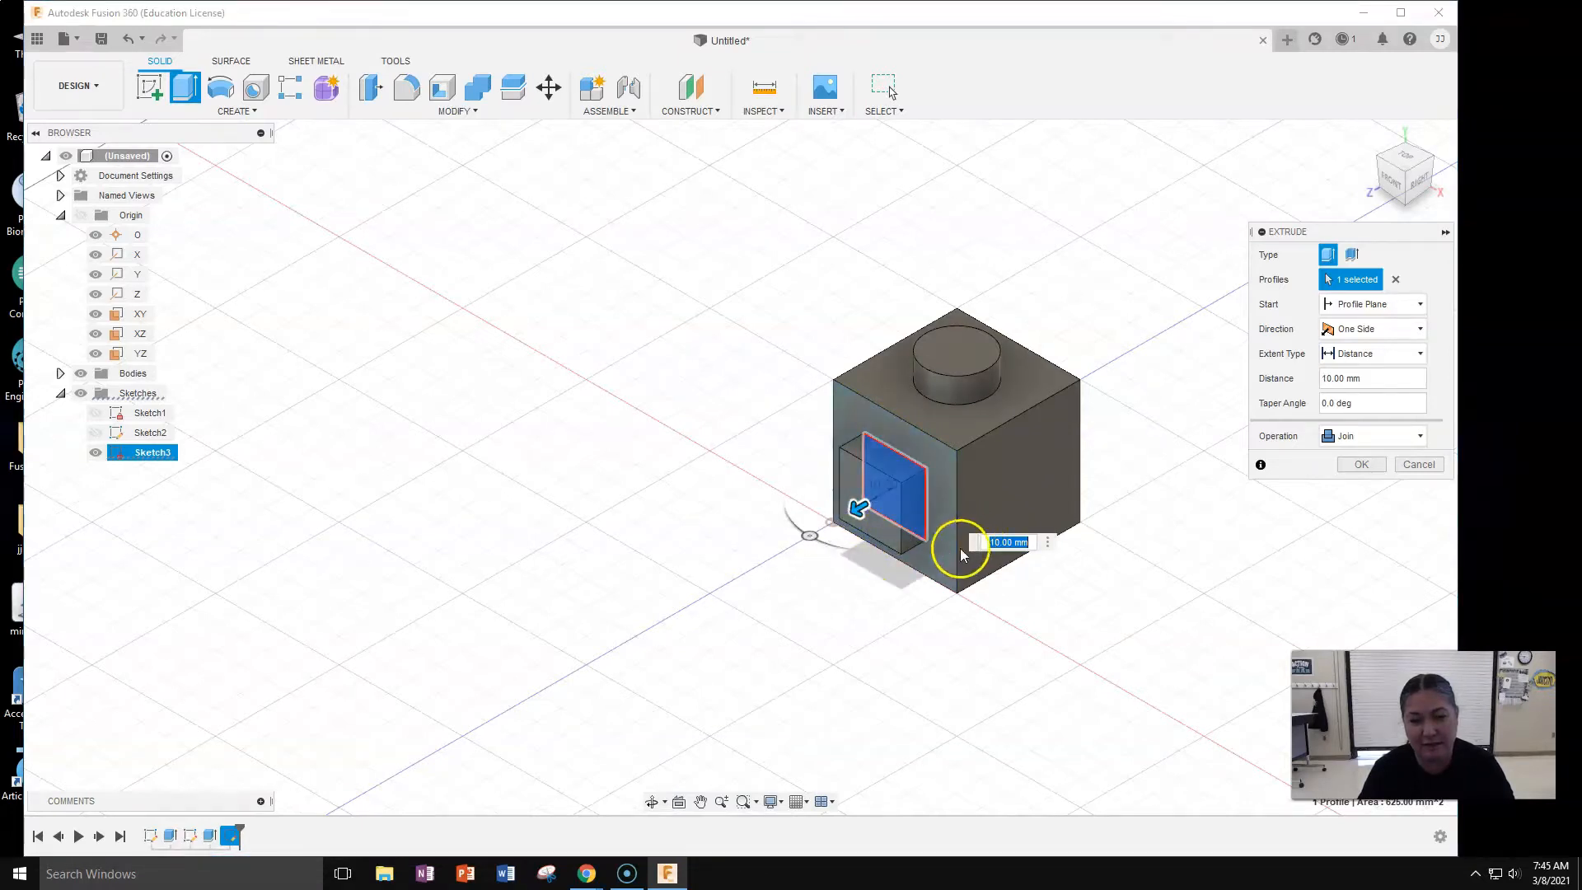
click(799, 659)
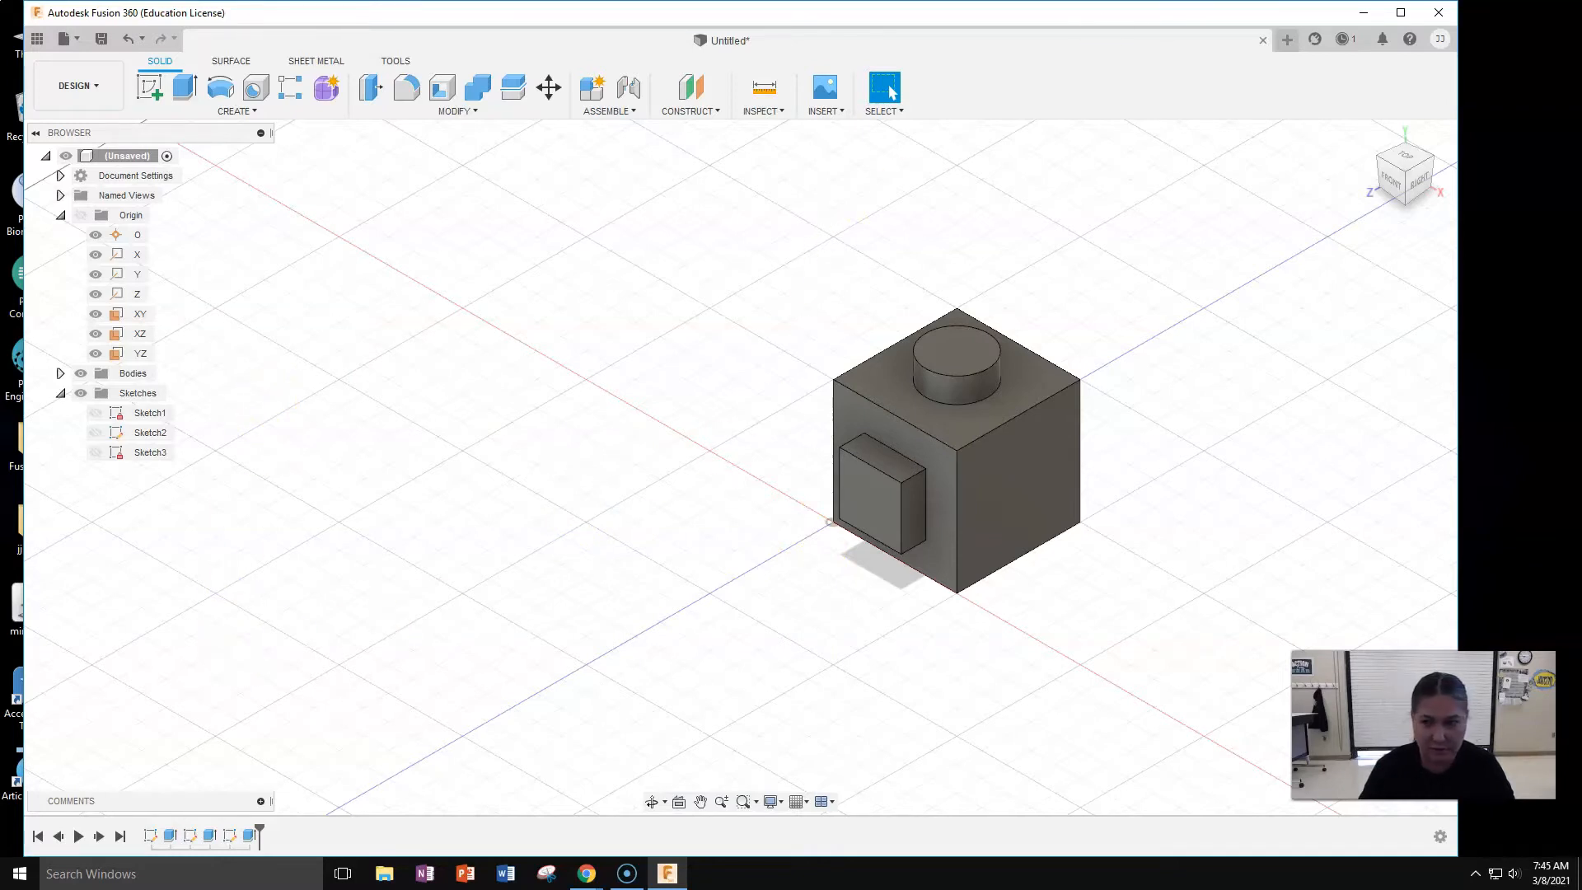
Review the sketches and extrusions in the timeline one by one, matching each to its part of the model.
drag(1279, 9, 1268, 73)
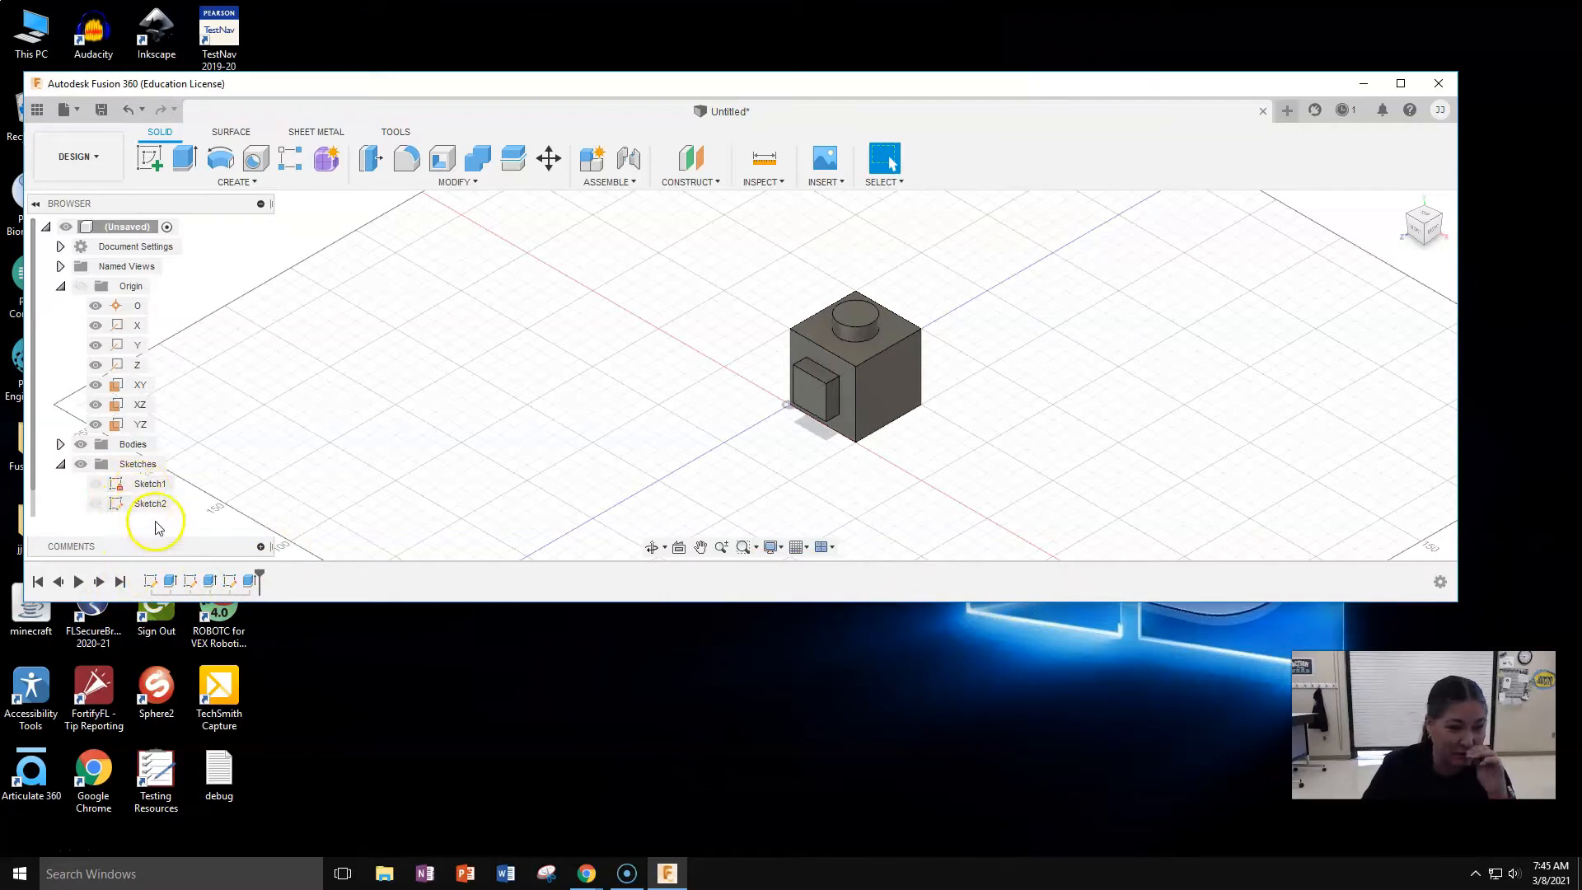
click(169, 583)
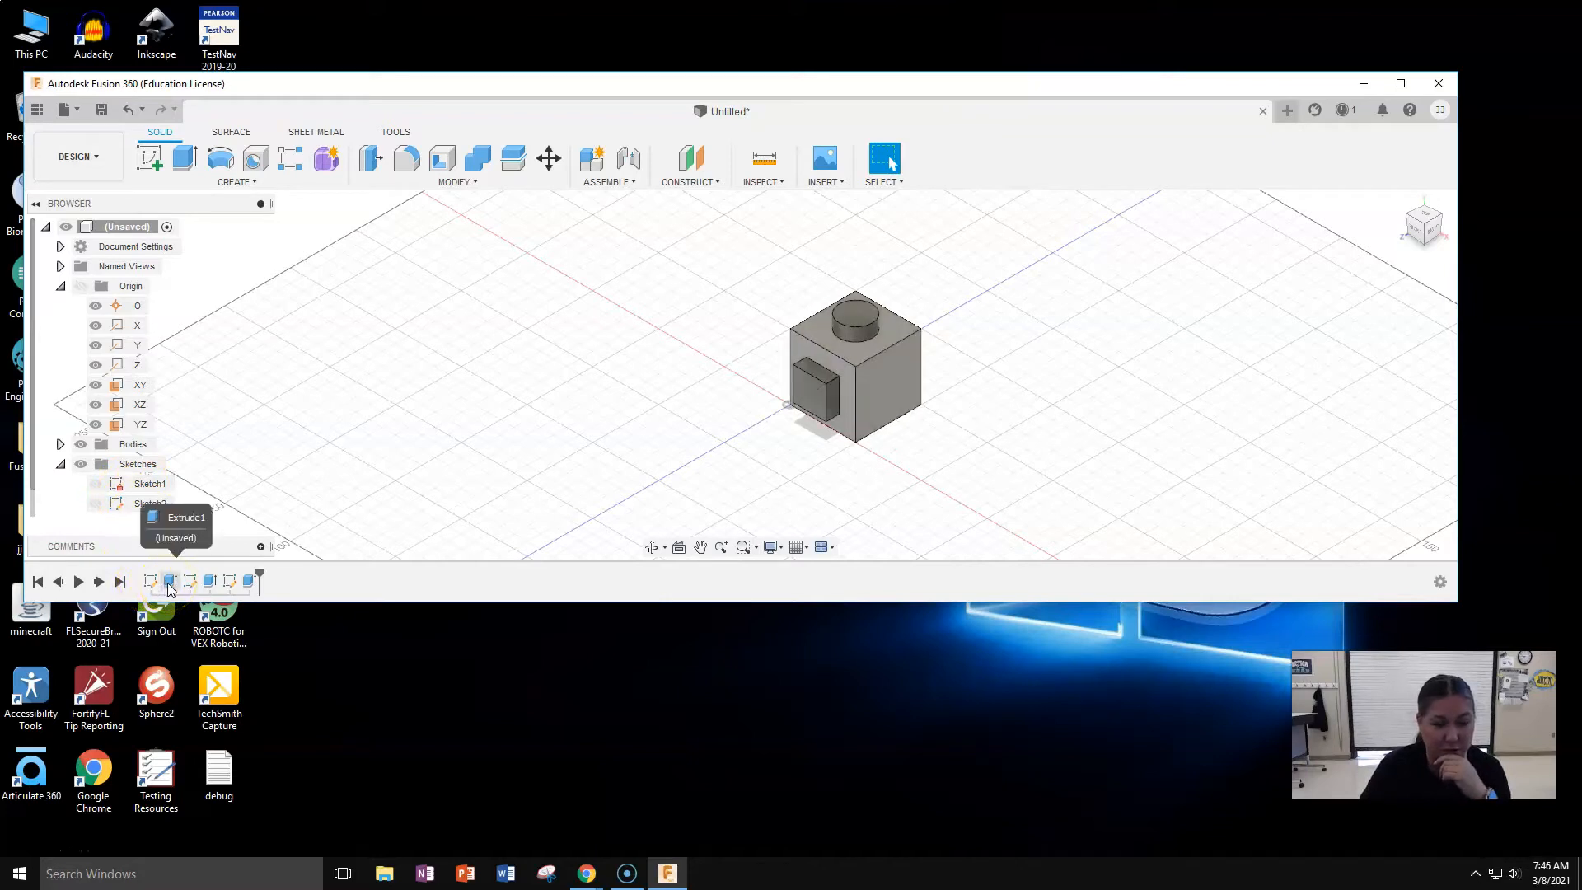
click(192, 582)
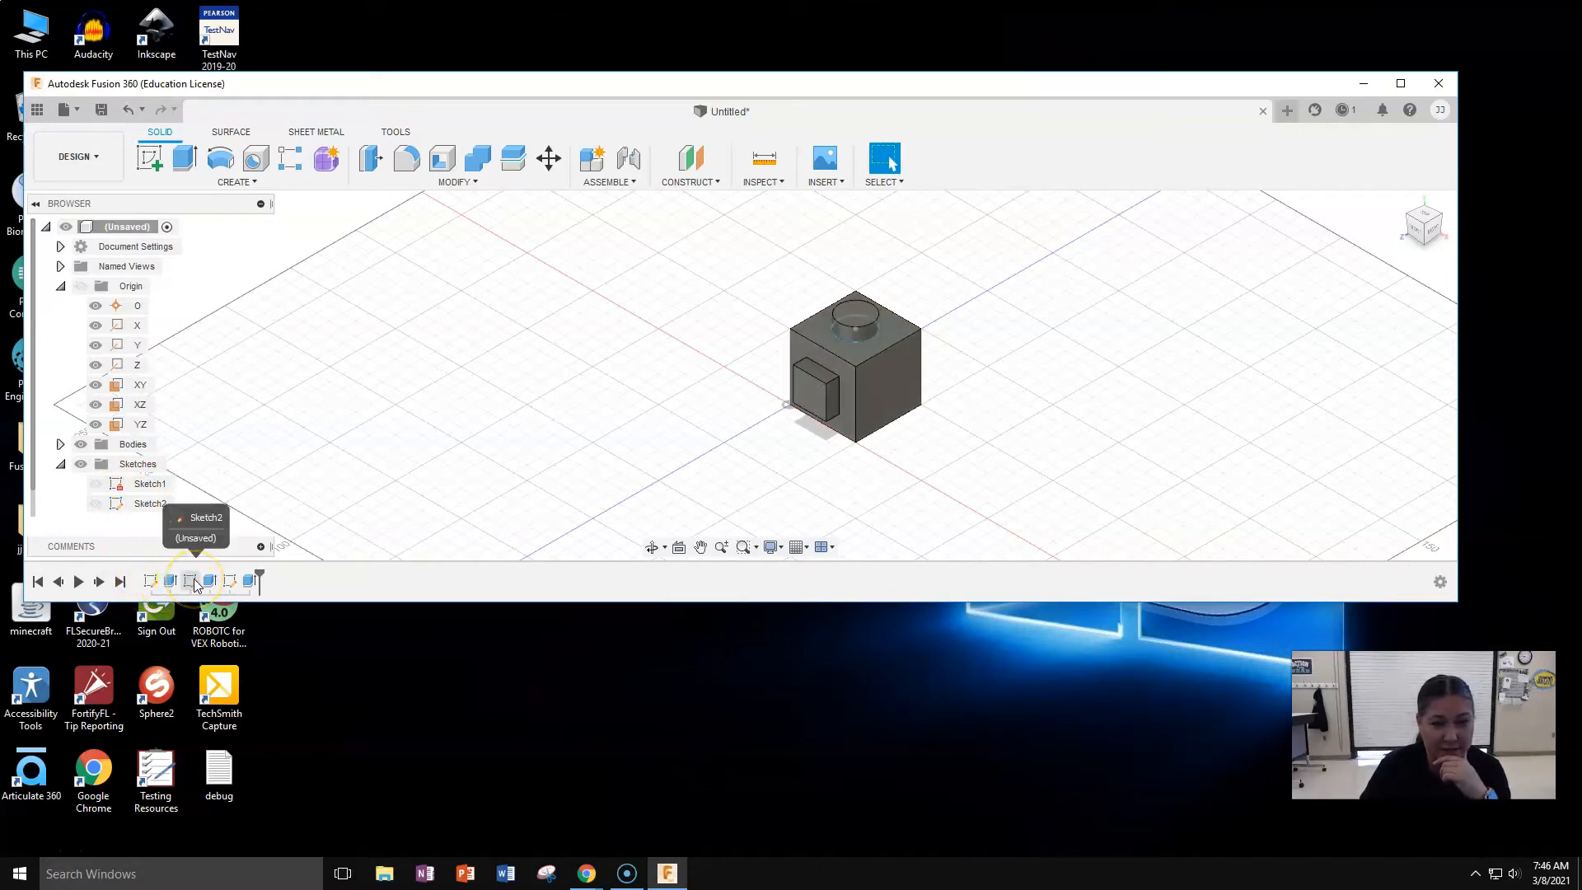
click(209, 583)
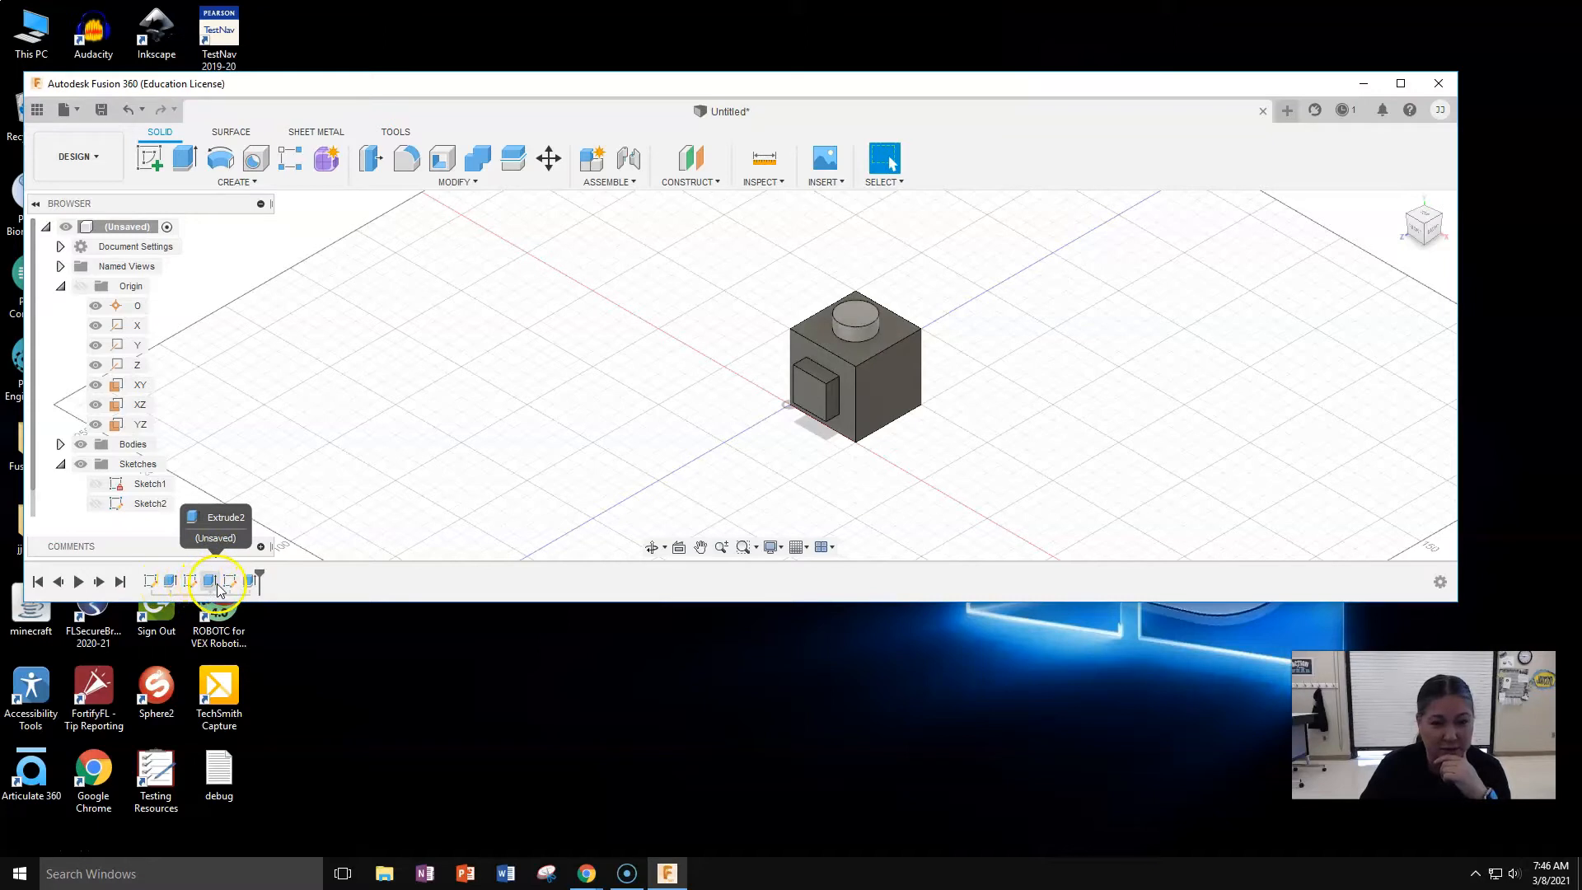
click(229, 583)
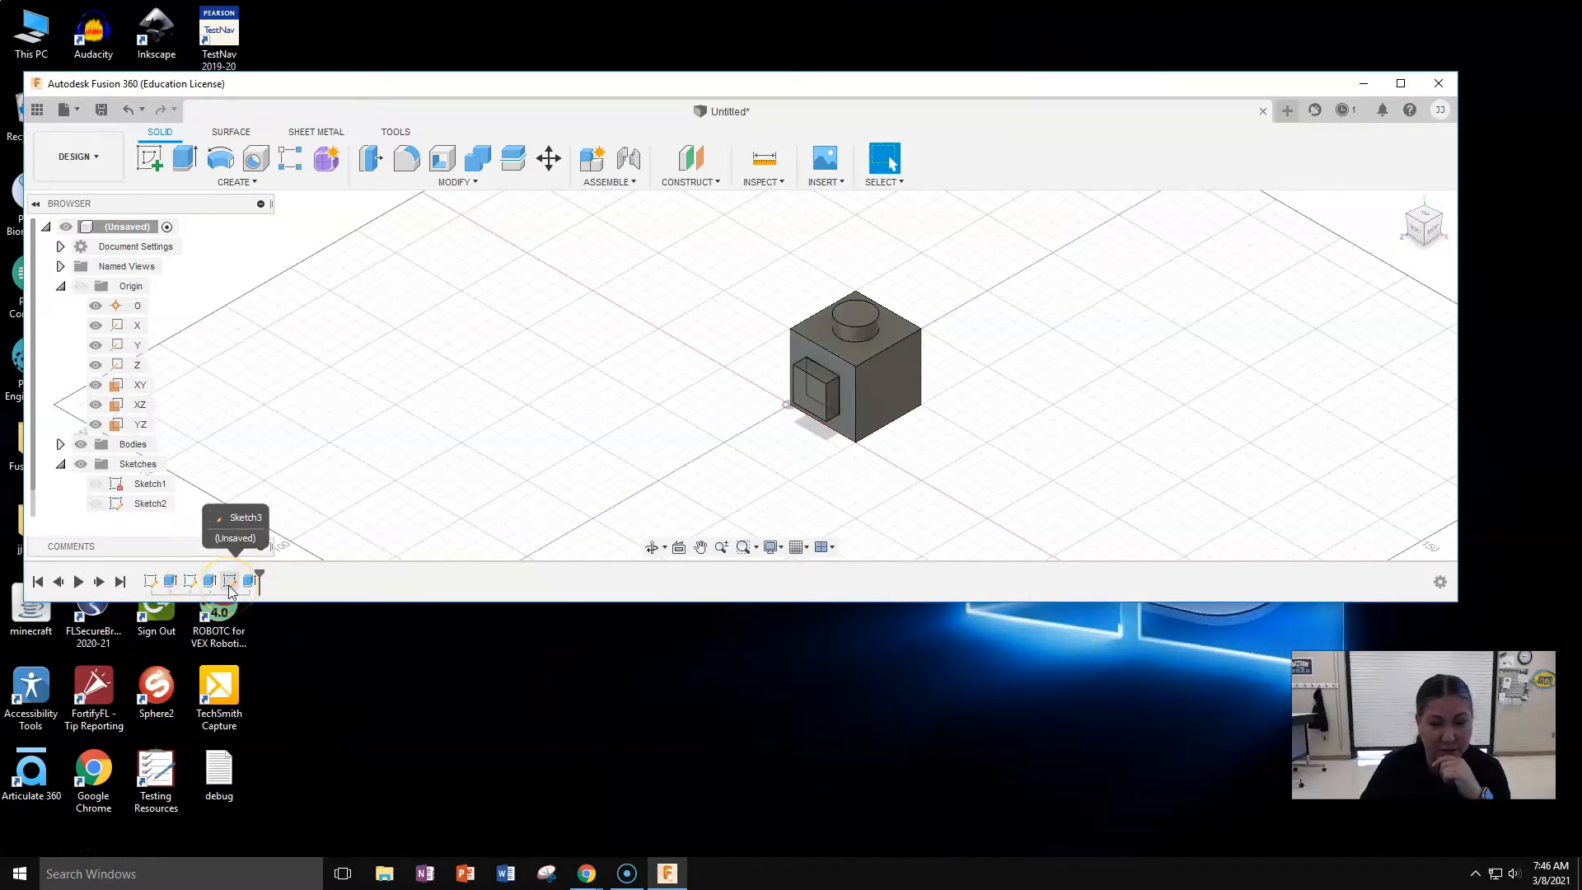
click(249, 585)
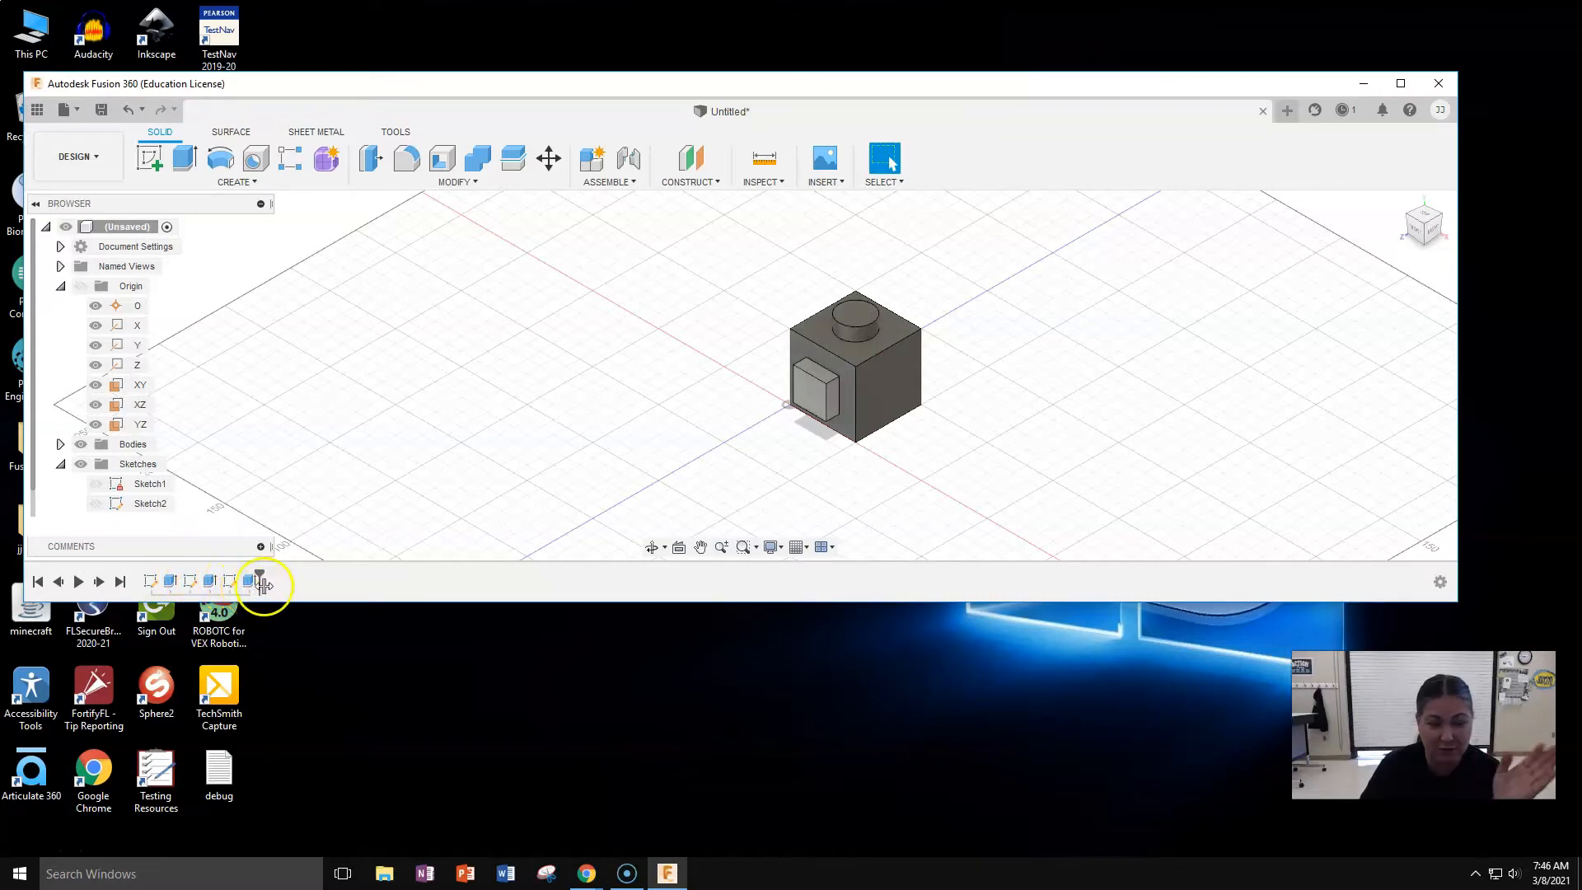
click(306, 596)
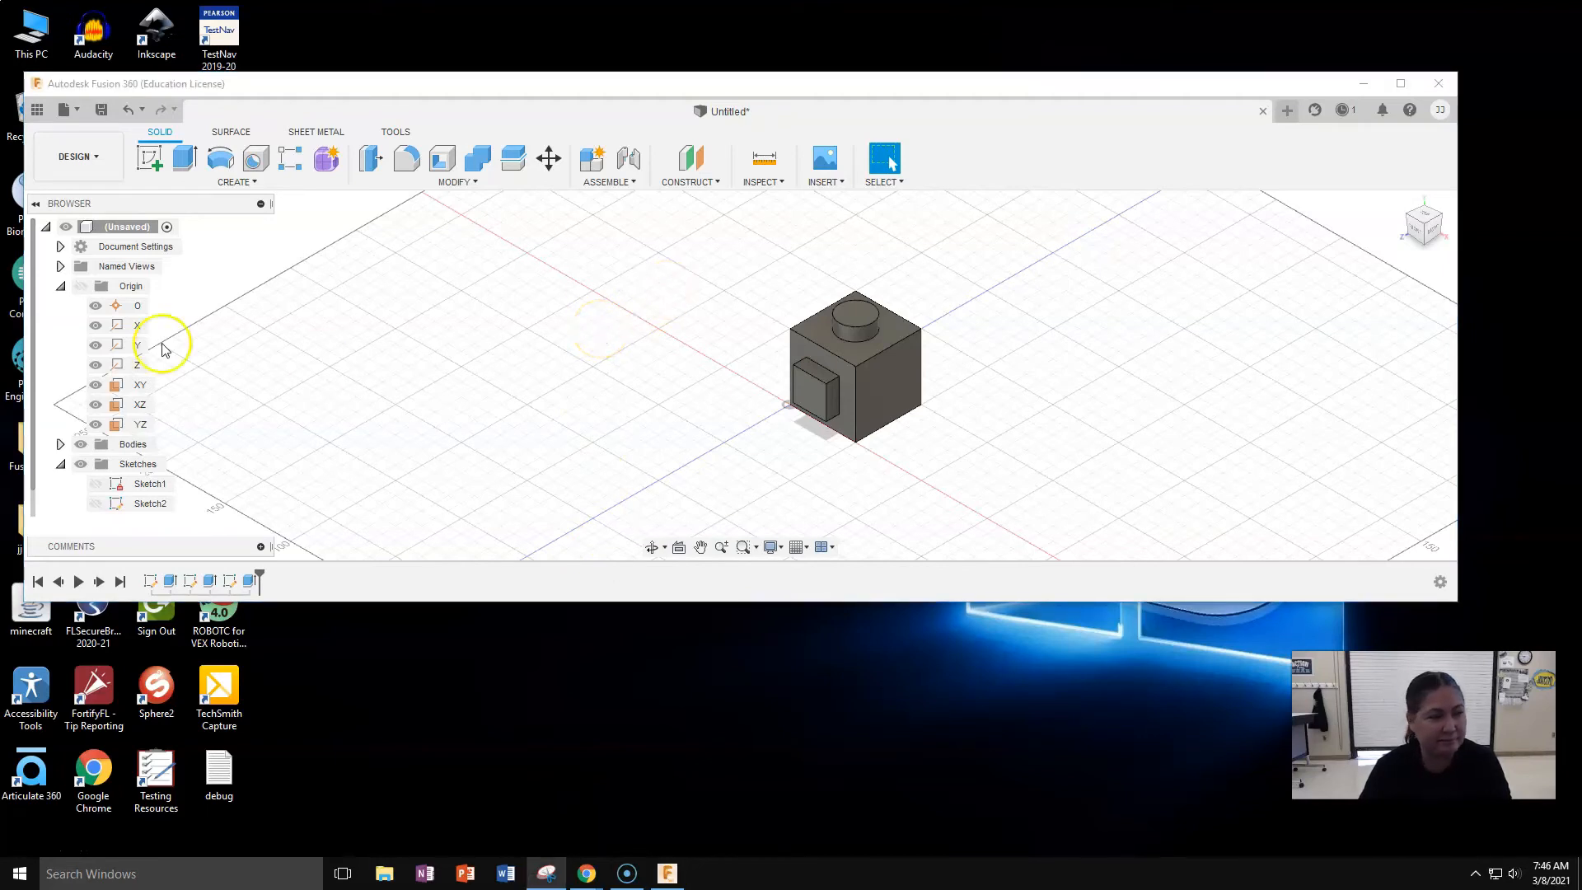
Start a new snip of the Fusion 360 window in Snipping Tool, and close the tool.
drag(342, 222, 524, 59)
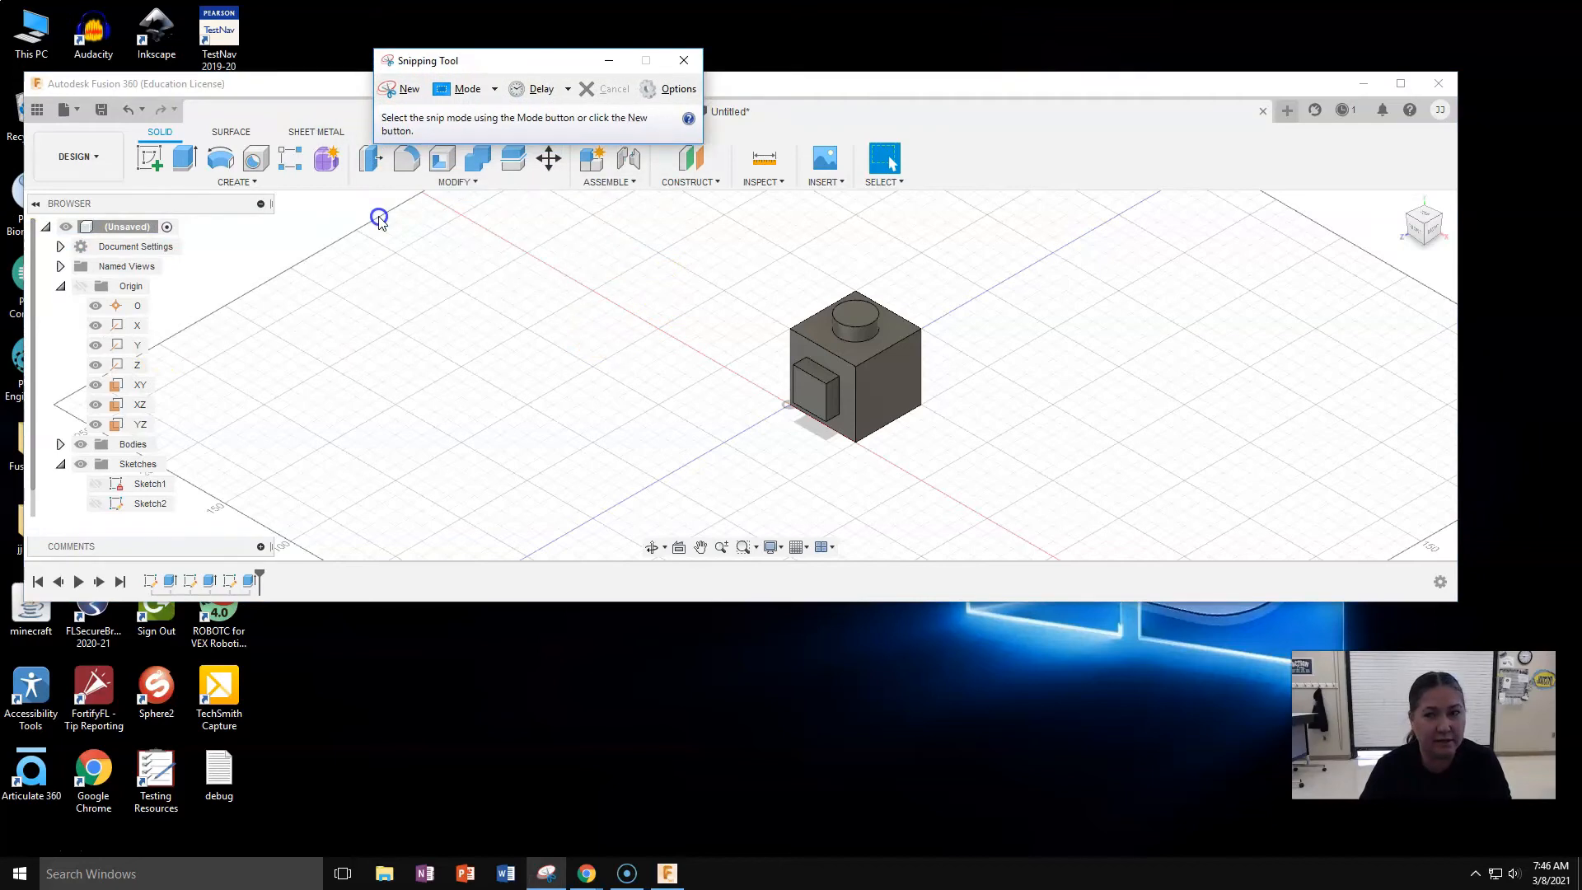
click(410, 91)
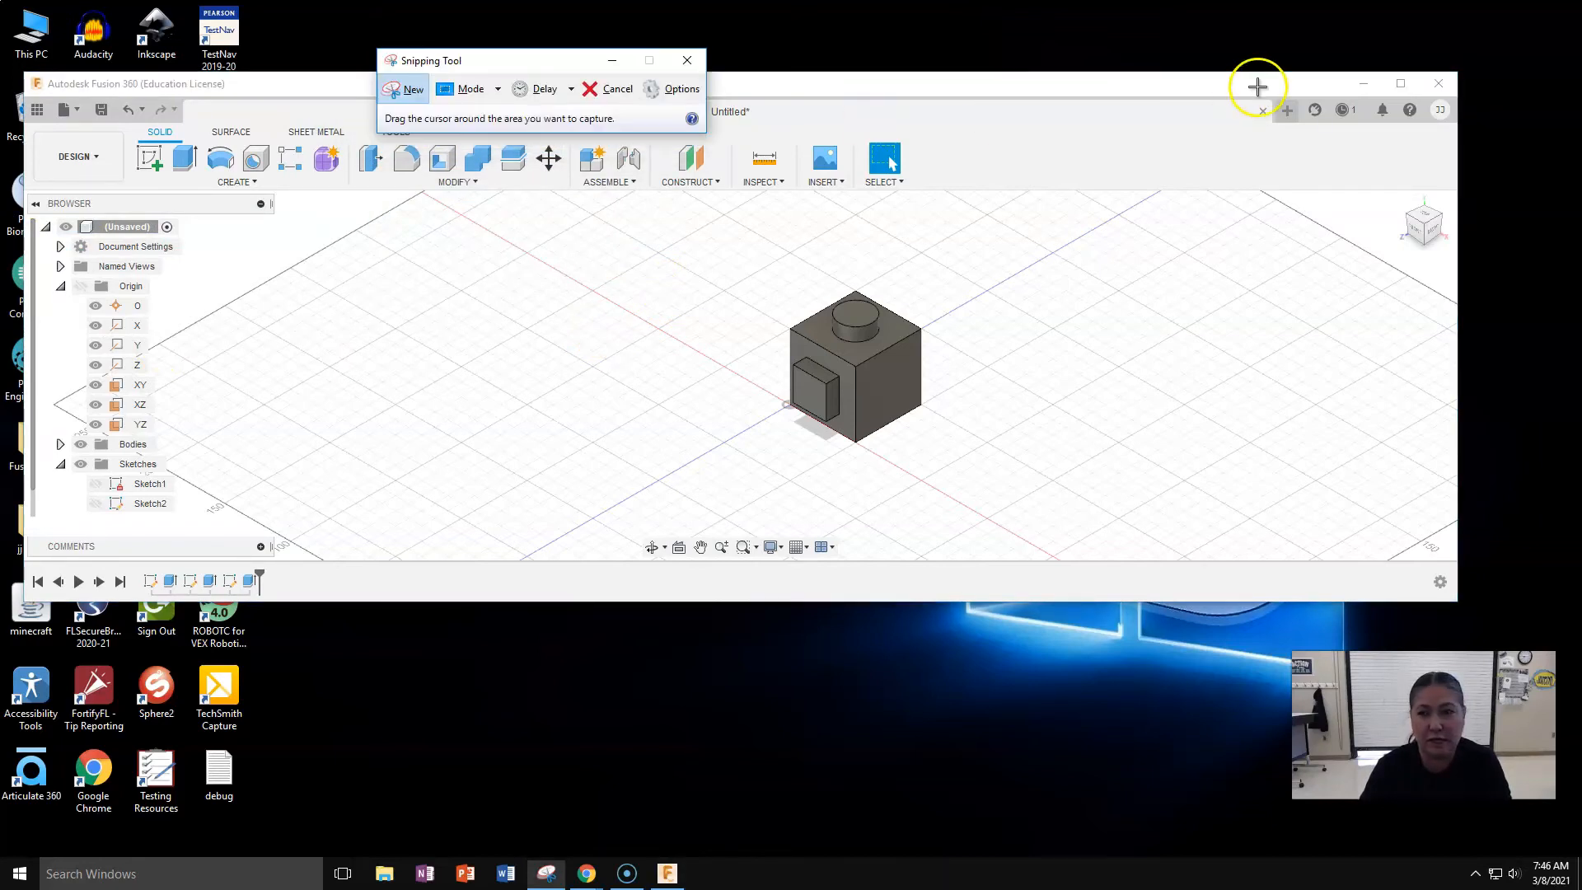
click(1241, 99)
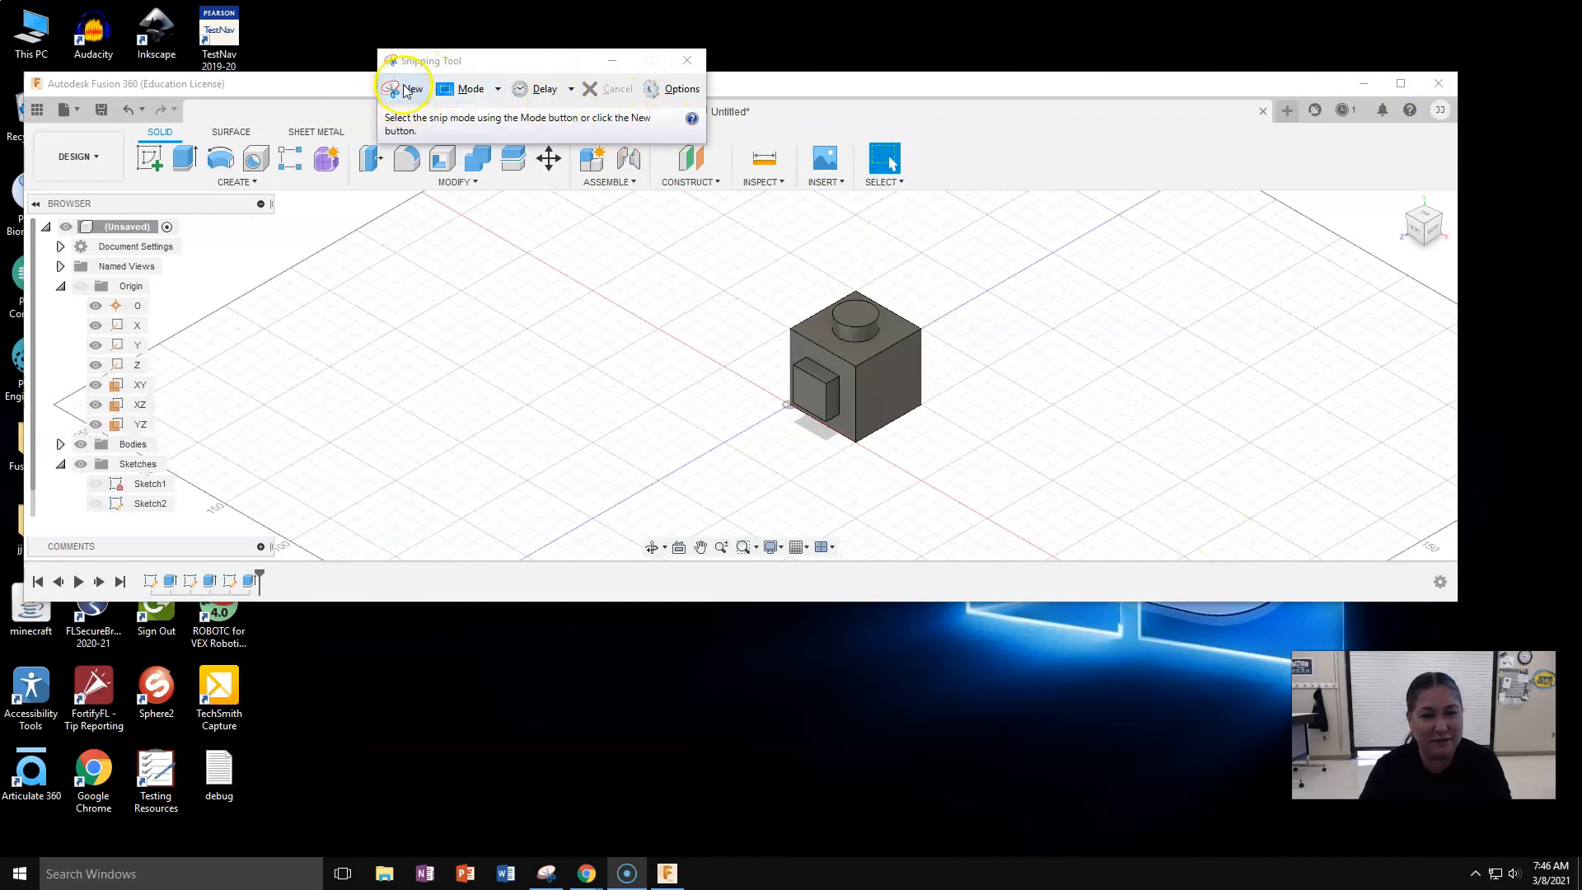
click(696, 60)
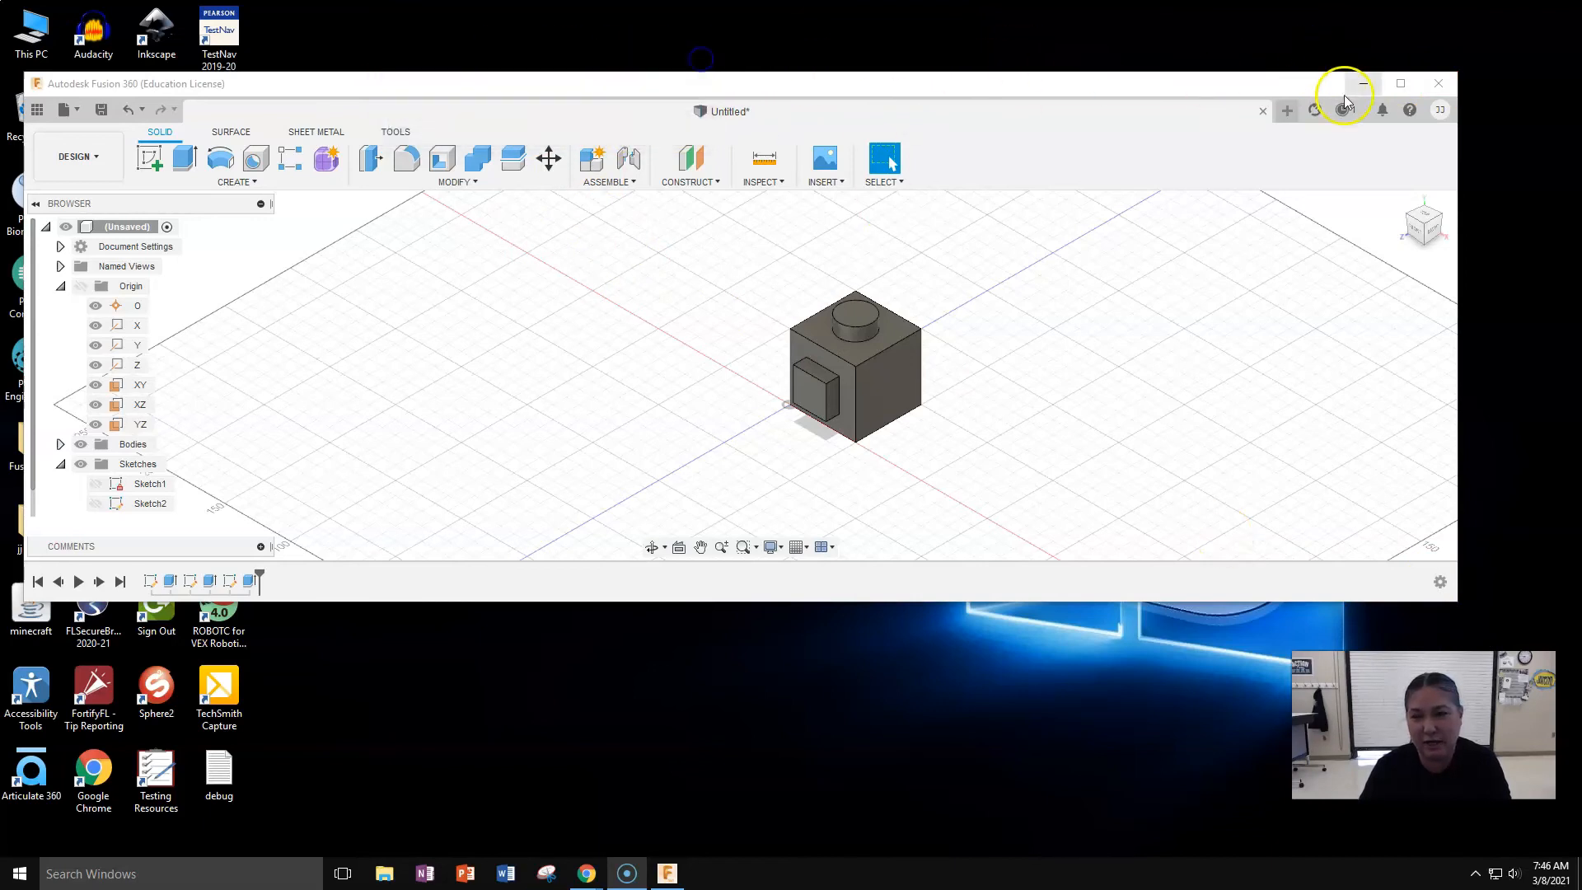